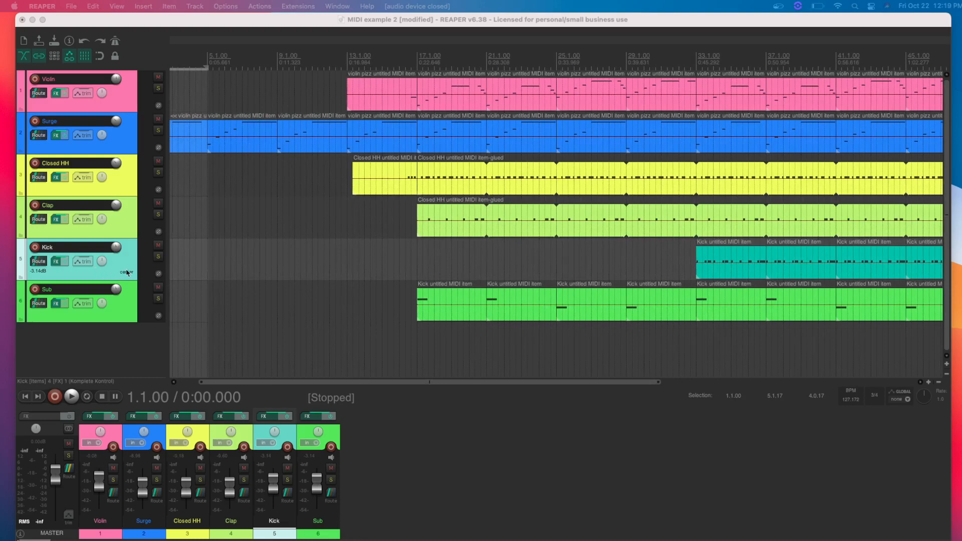
- Solo the Surge track, bringing the start of the arrangement into view
left_click(132, 296)
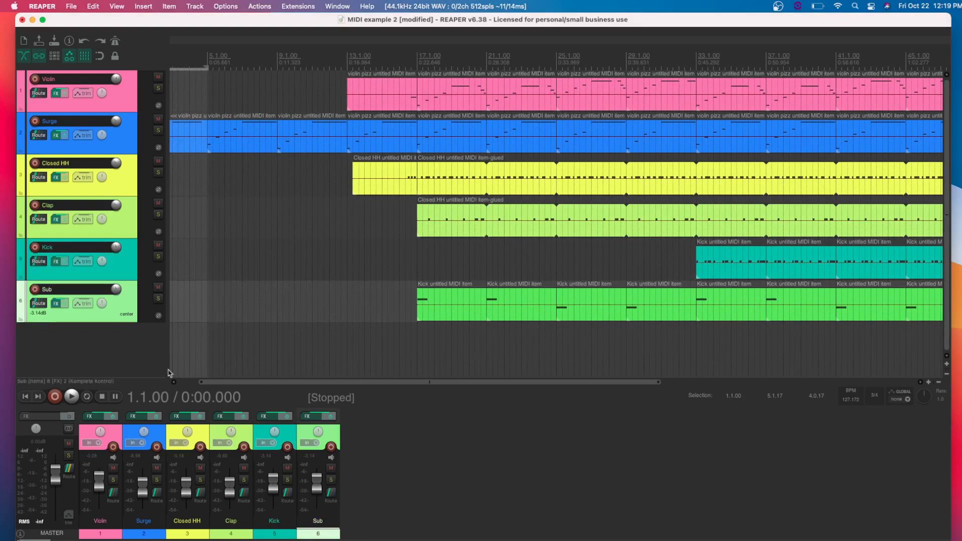
scroll(209, 387, "left", 5)
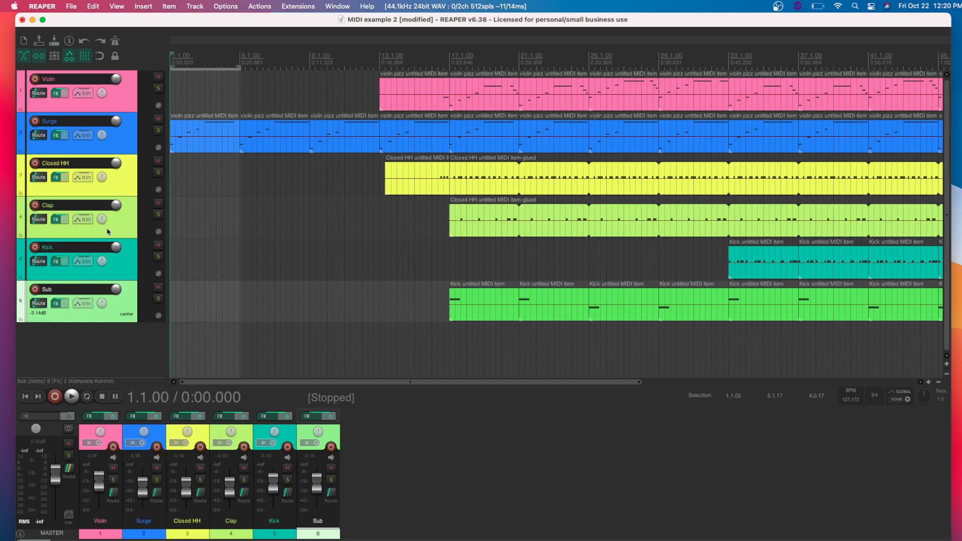
left_click(136, 148)
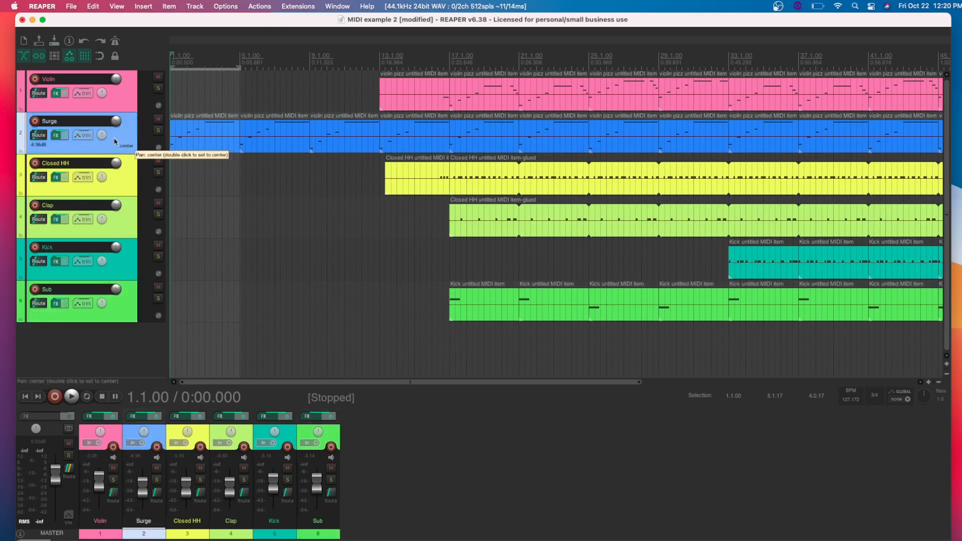
left_click(158, 119)
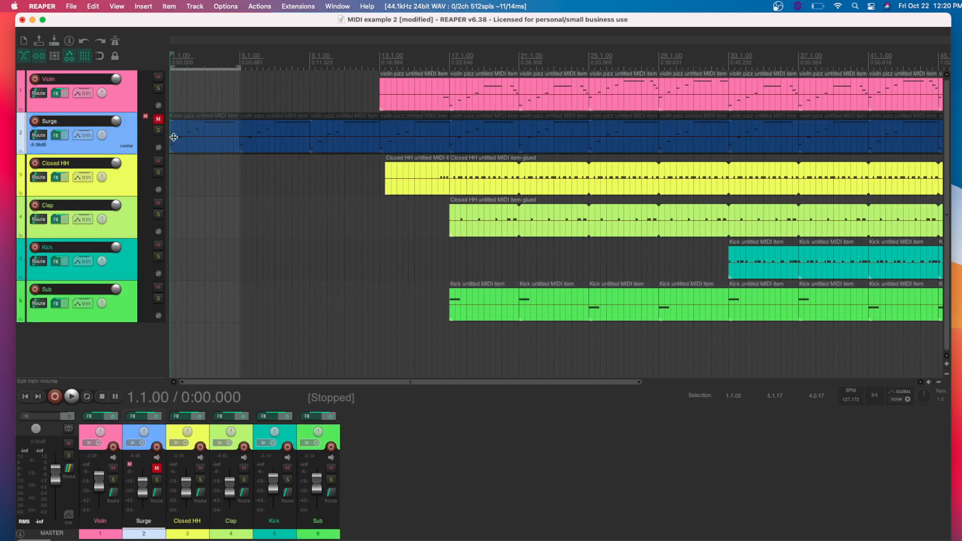
left_click(158, 119)
left_click(158, 131)
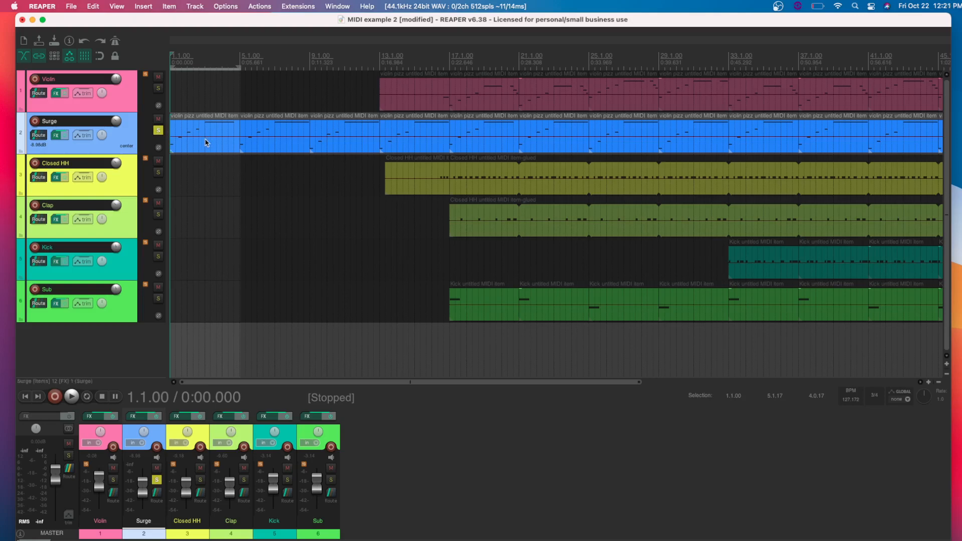
- Select the first MIDI item on the Surge track and return the playhead to the project start
double_click(183, 152)
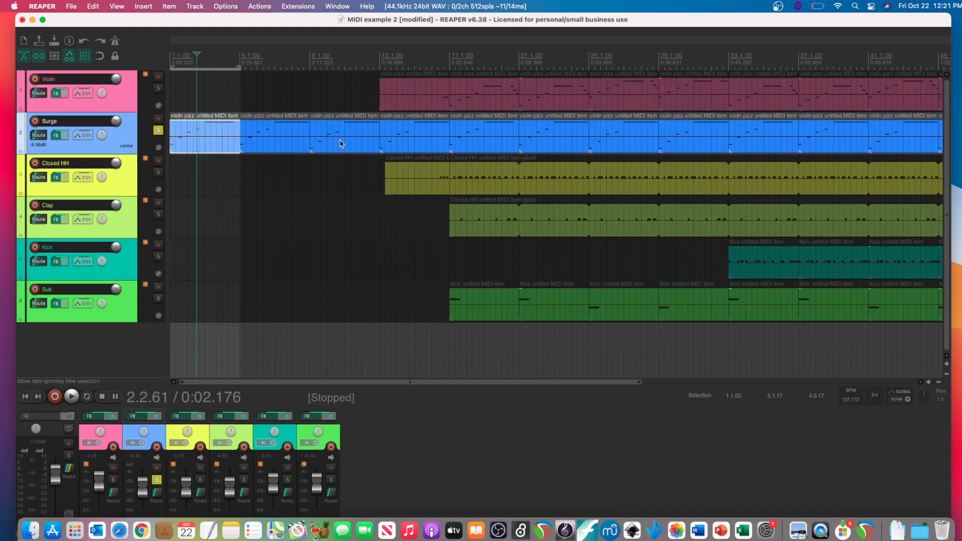
left_click(26, 396)
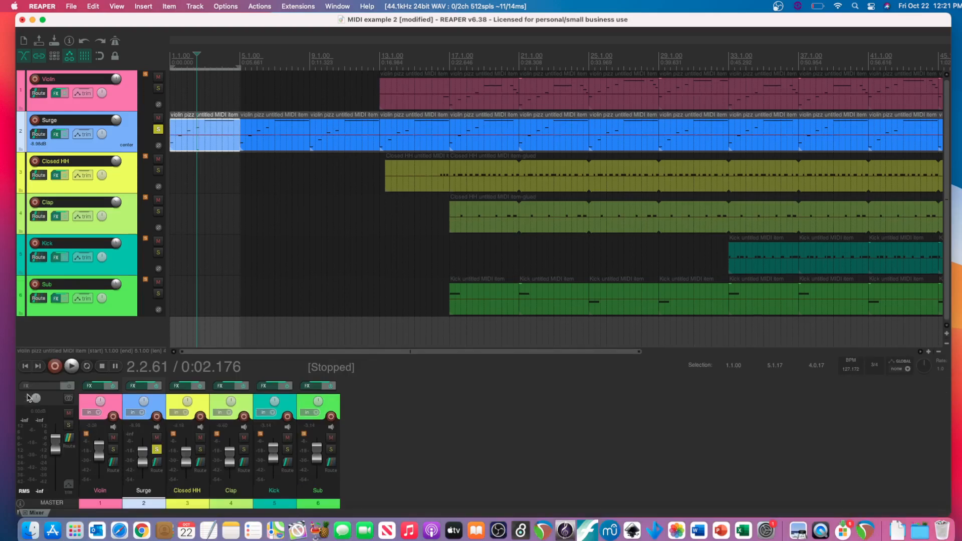
left_click(25, 367)
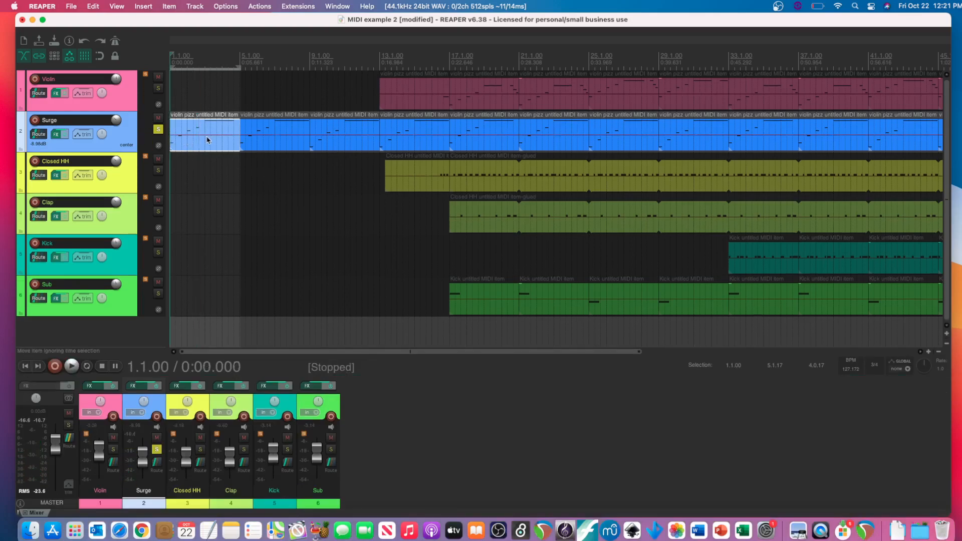
left_click(183, 146)
- Inspect the Surge track's synth plug-in, and listen to the soloed track from the project start
left_click(56, 136)
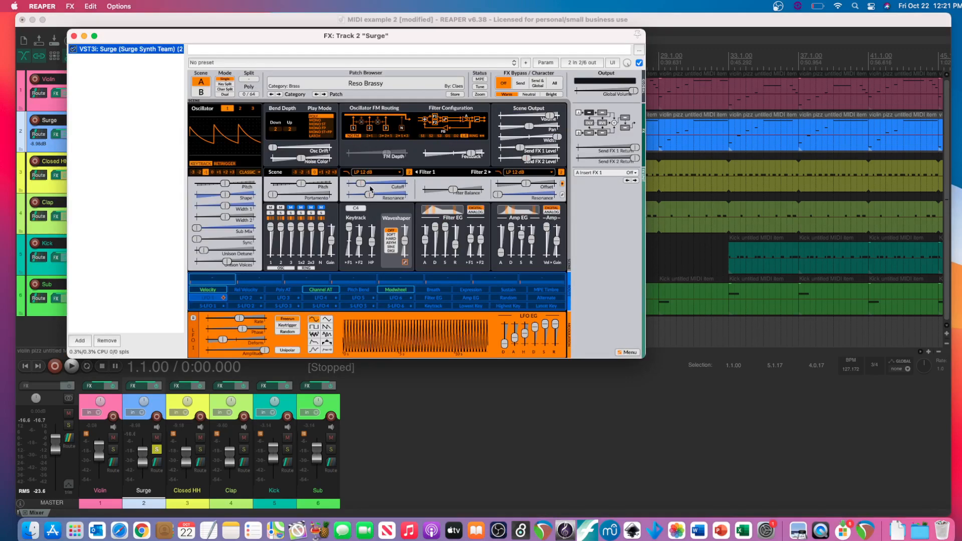
left_click(74, 37)
key("space")
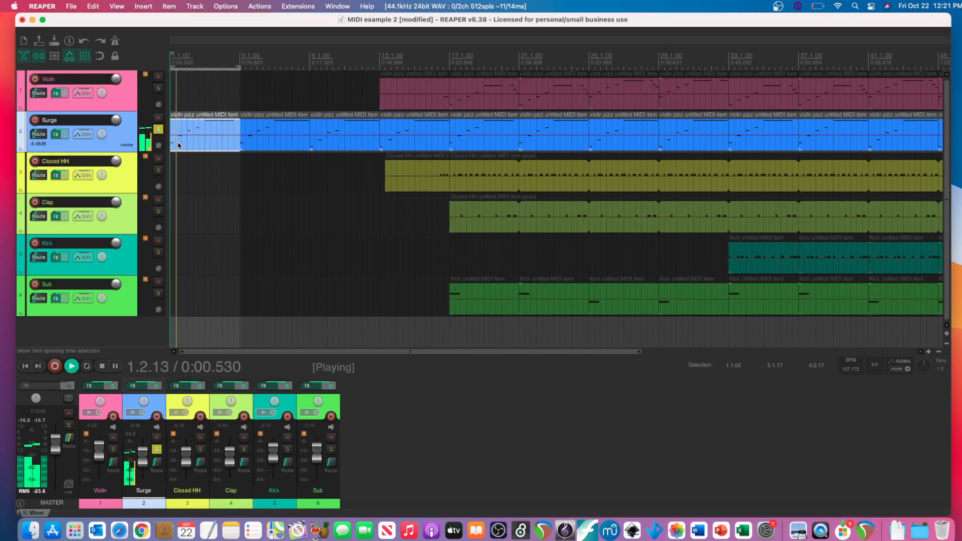
key("space")
key("space")
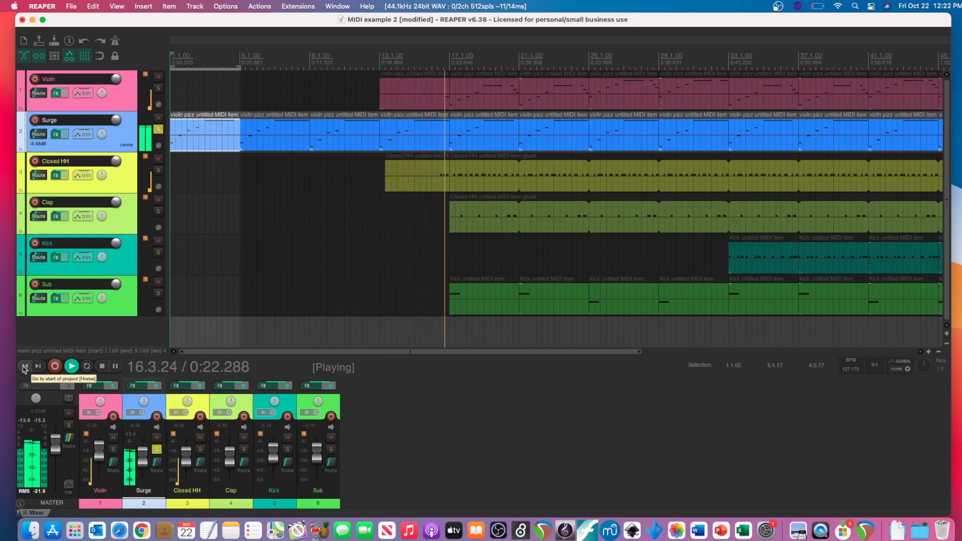
left_click(23, 367)
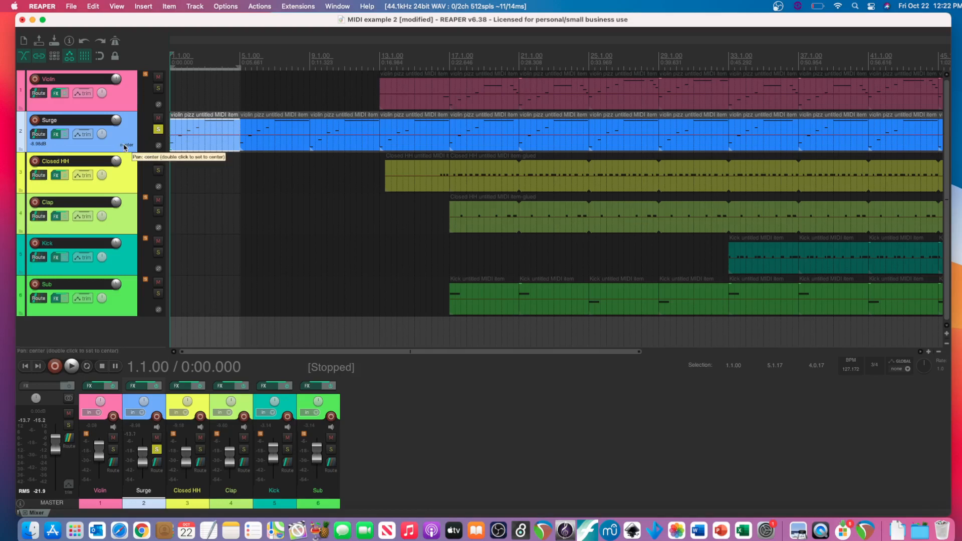
- Open the Violin track's ARIA Player plug-in and try notes on its virtual keyboard
left_click(120, 105)
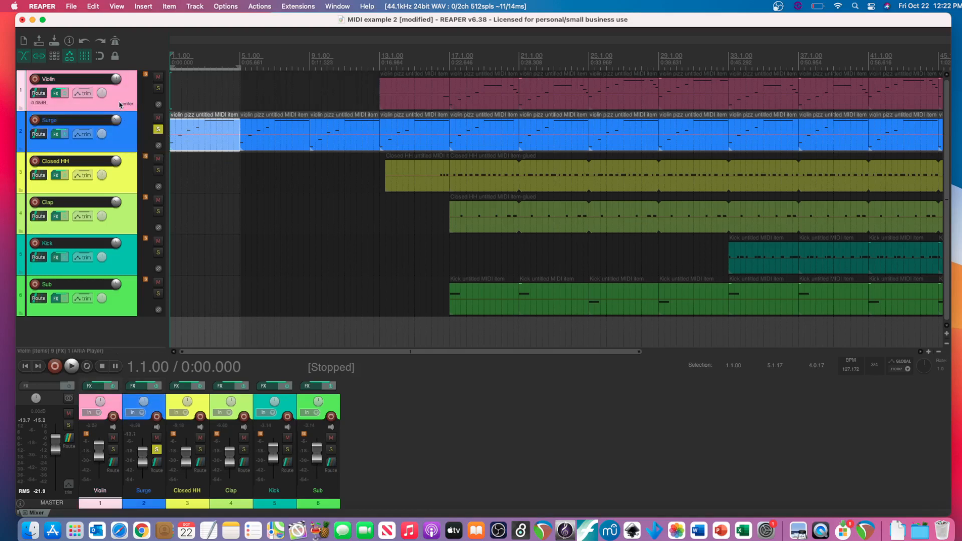
left_click(56, 95)
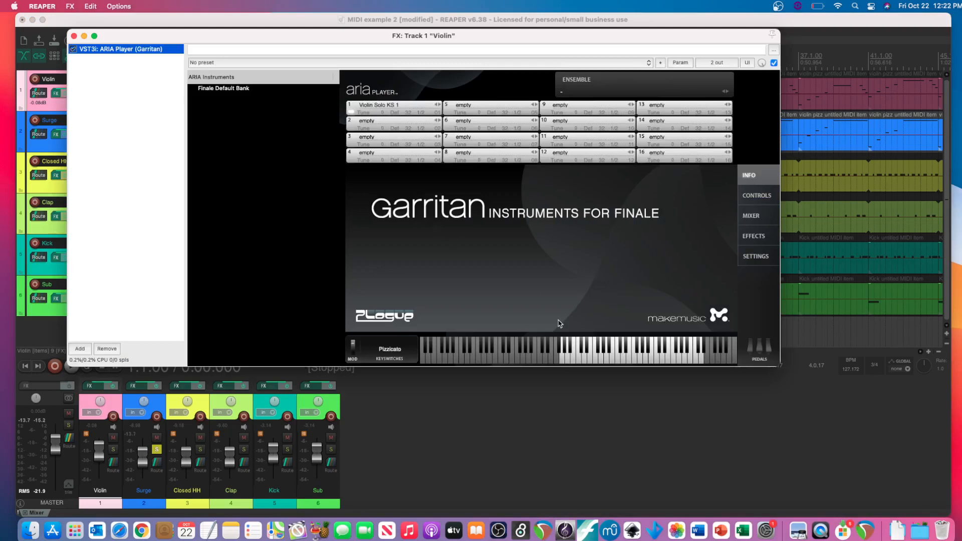
left_click(579, 356)
left_click(618, 357)
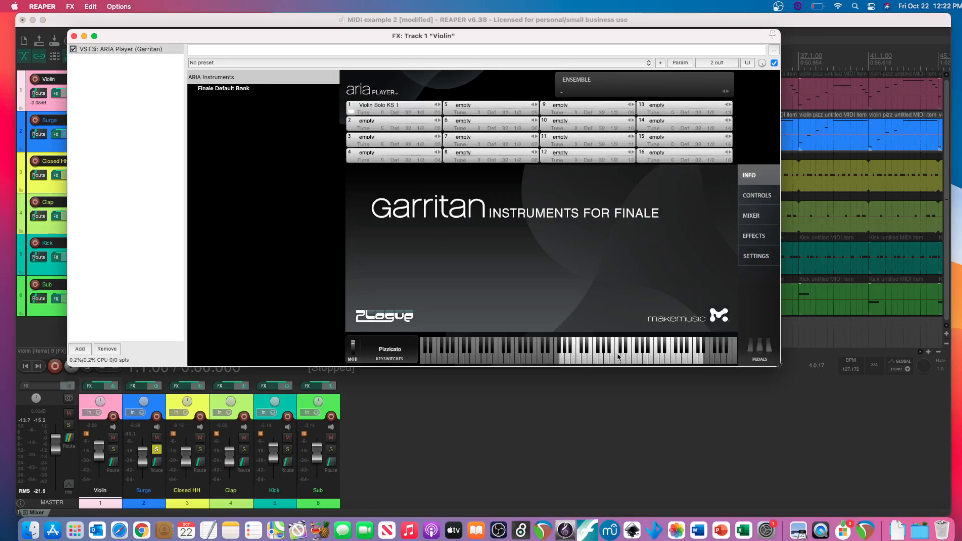
left_click_drag(262, 32, 227, 104)
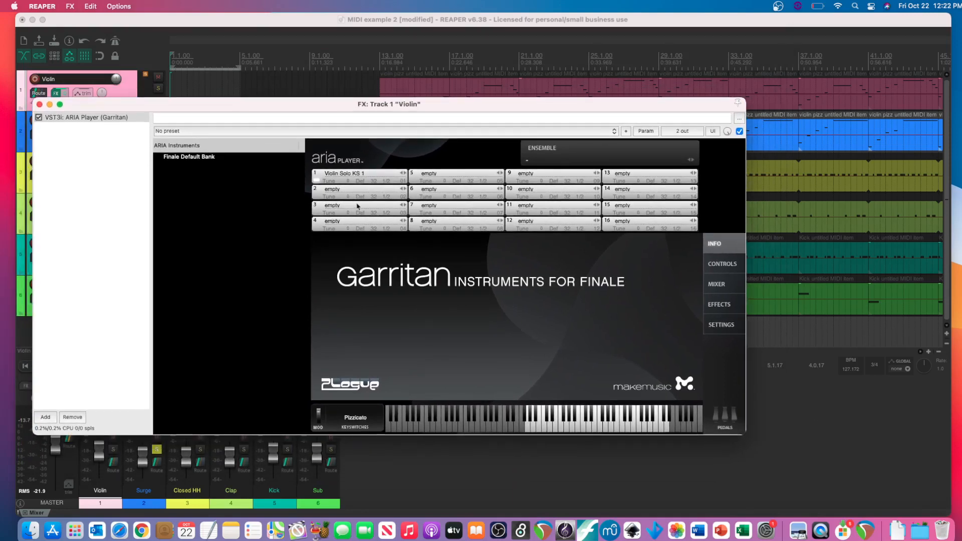
- Browse the Finale Default Bank for instrument slot 1, down to the violin patches under Solo Strings
left_click(363, 176)
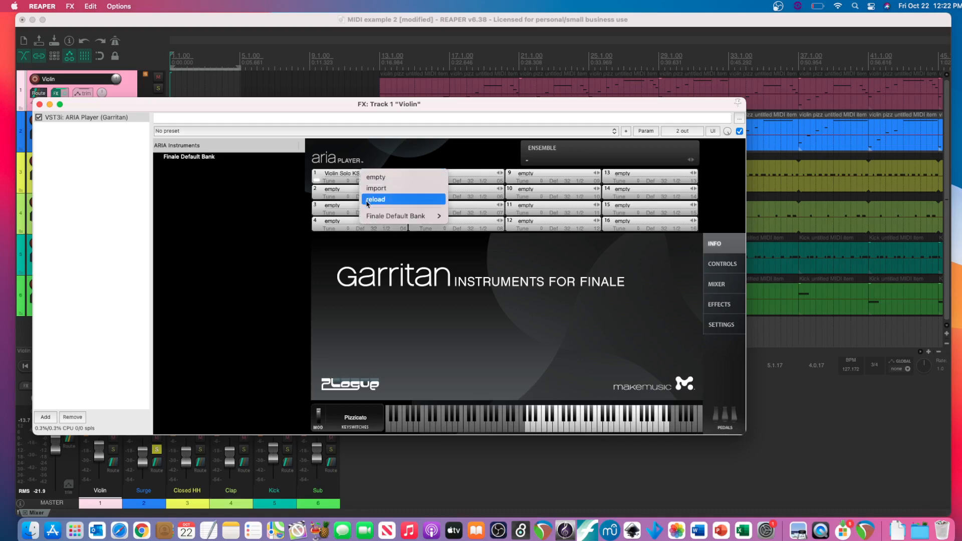
mouse_move(369, 219)
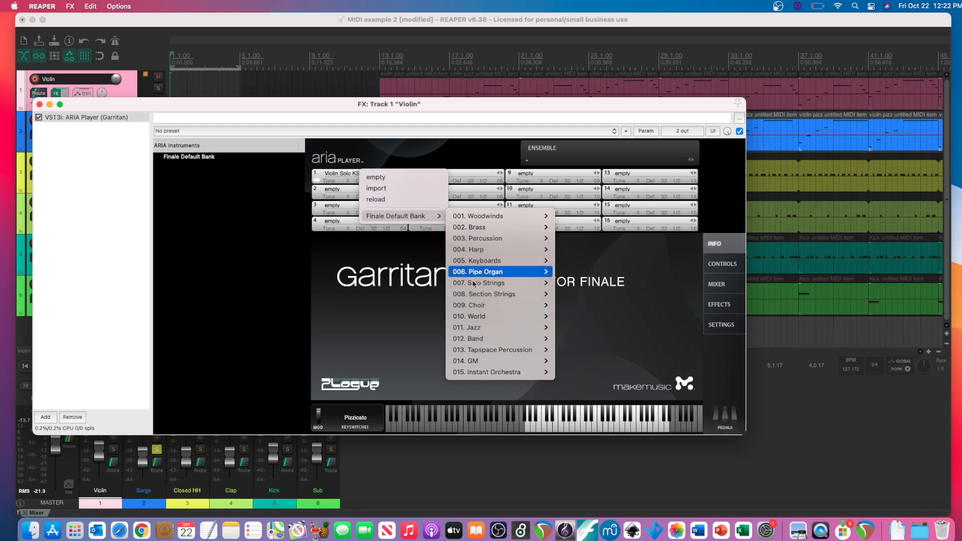
mouse_move(480, 241)
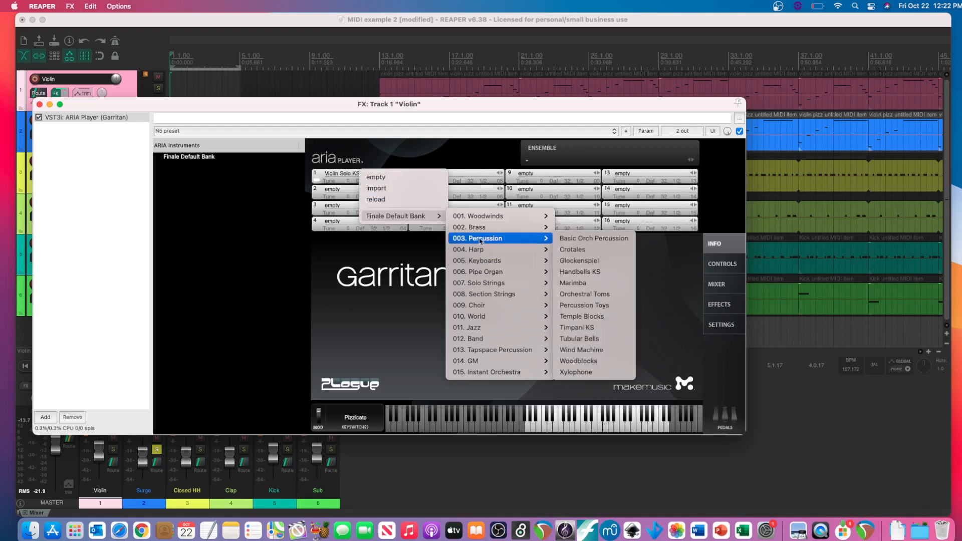
mouse_move(479, 286)
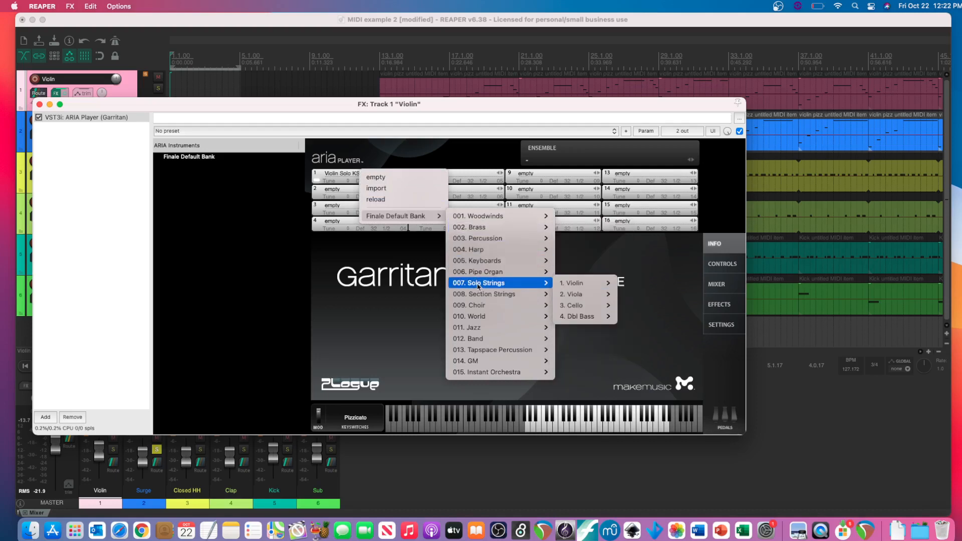
mouse_move(577, 284)
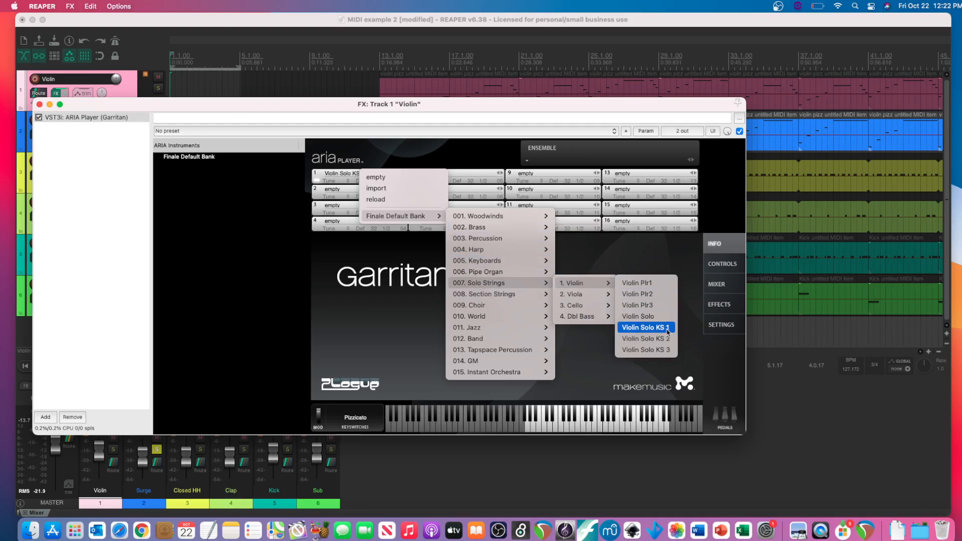
left_click(339, 413)
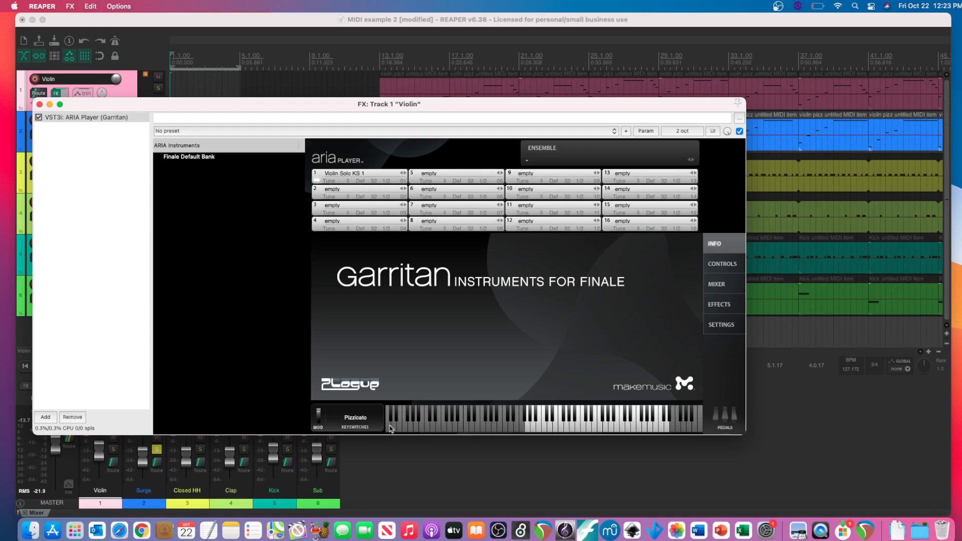
- Choose Pizzicato as the keyswitch articulation for the solo violin in ARIA Player
left_click(357, 422)
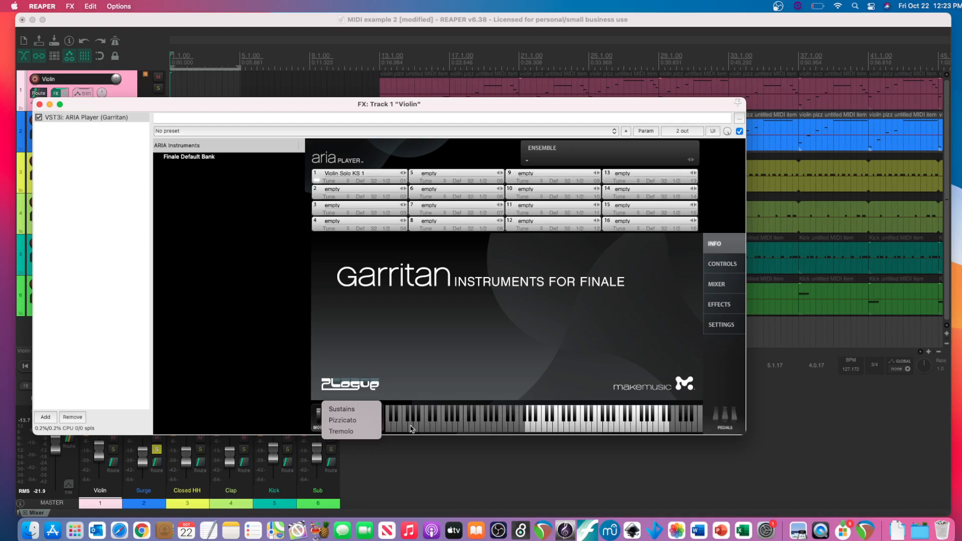
left_click(349, 424)
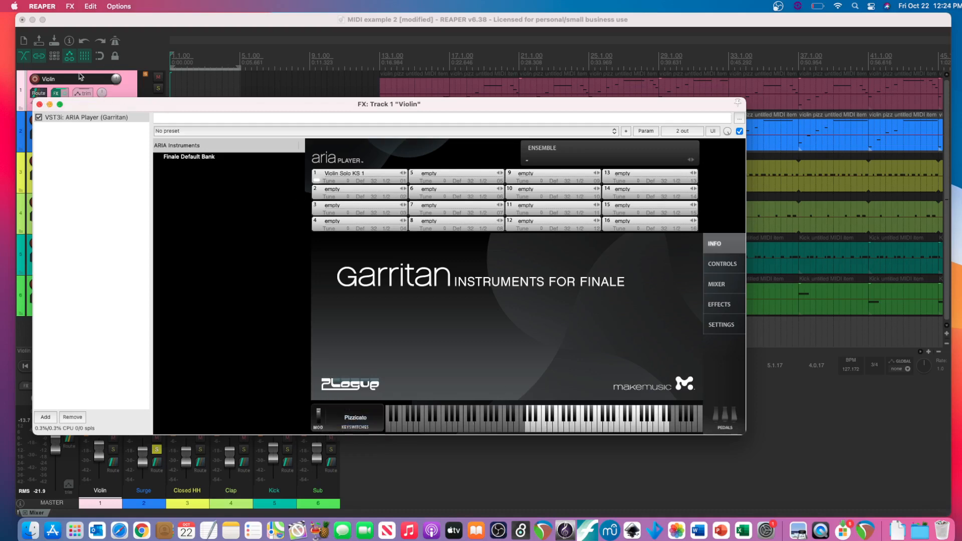
- Unsolo the Surge track and solo the Violin track instead
left_click_drag(106, 107, 74, 199)
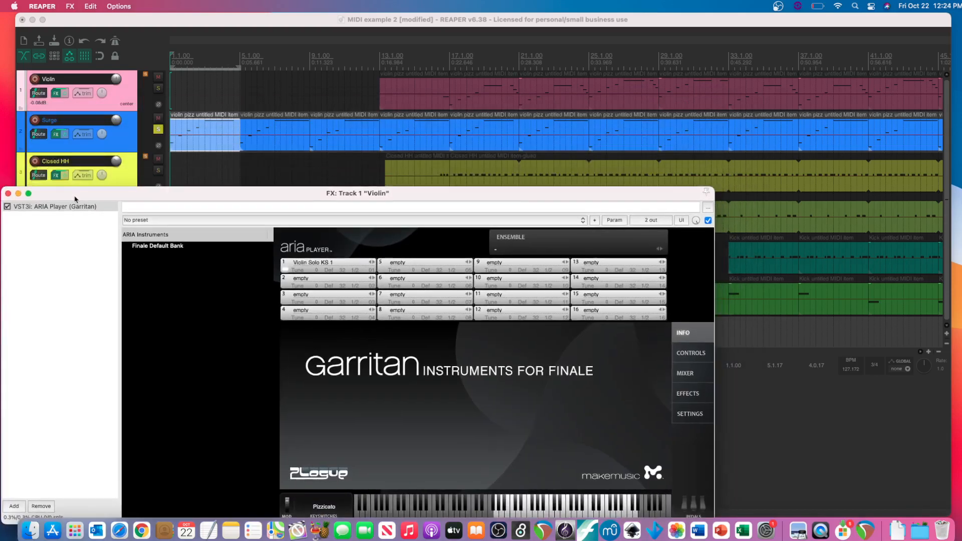
left_click(158, 130)
left_click(158, 88)
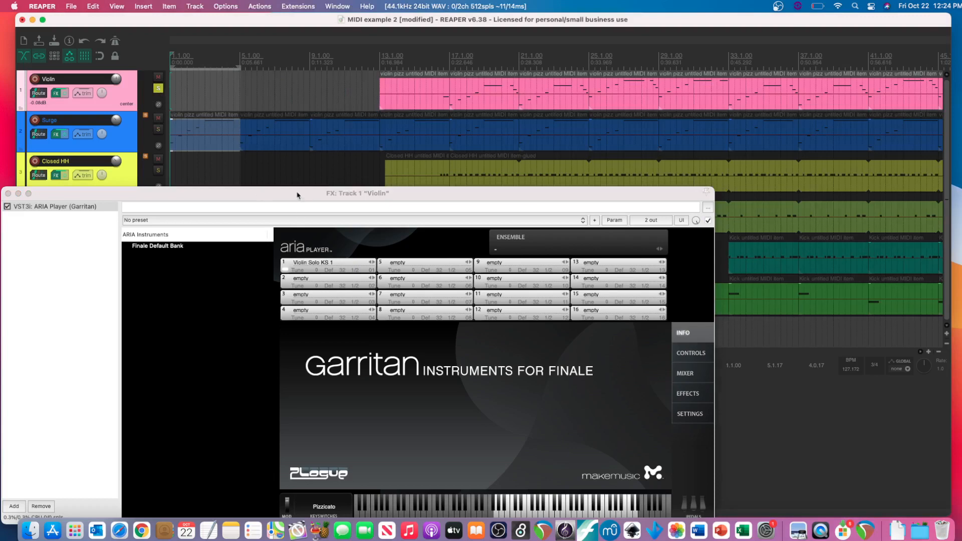
- Audition several pizzicato violin notes on the ARIA Player keyboard, and close the plug-in window
left_click_drag(297, 195, 306, 139)
left_click(523, 454)
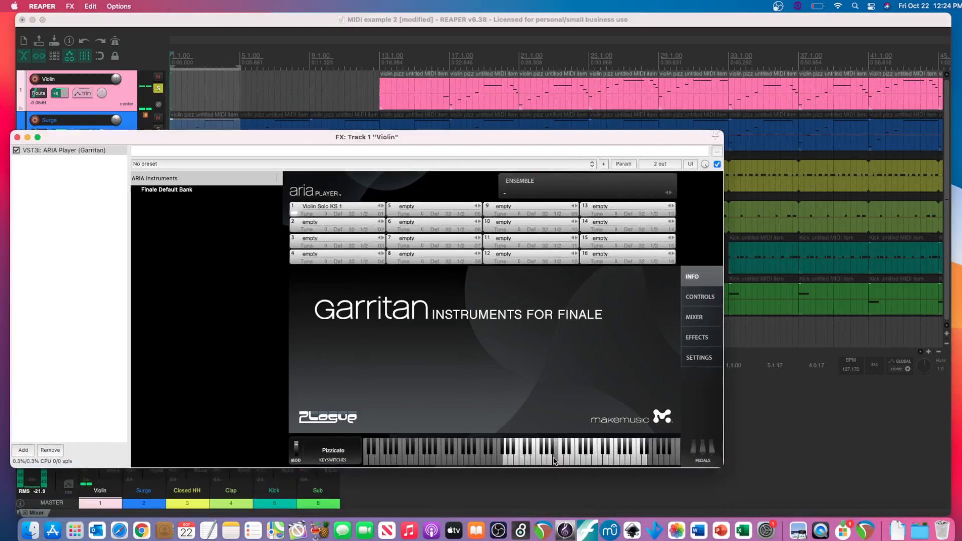
left_click(572, 461)
left_click(596, 459)
left_click(603, 458)
left_click(549, 457)
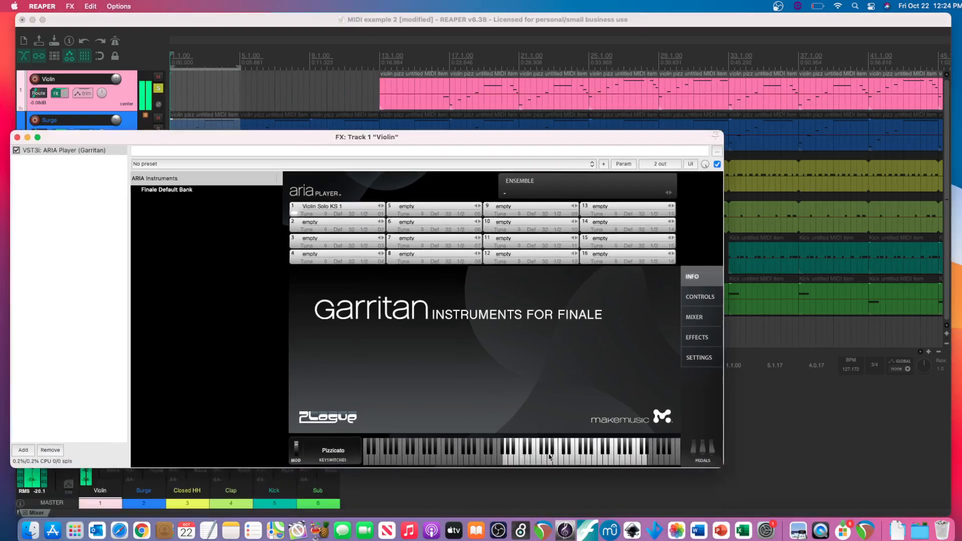
left_click(517, 458)
left_click(17, 137)
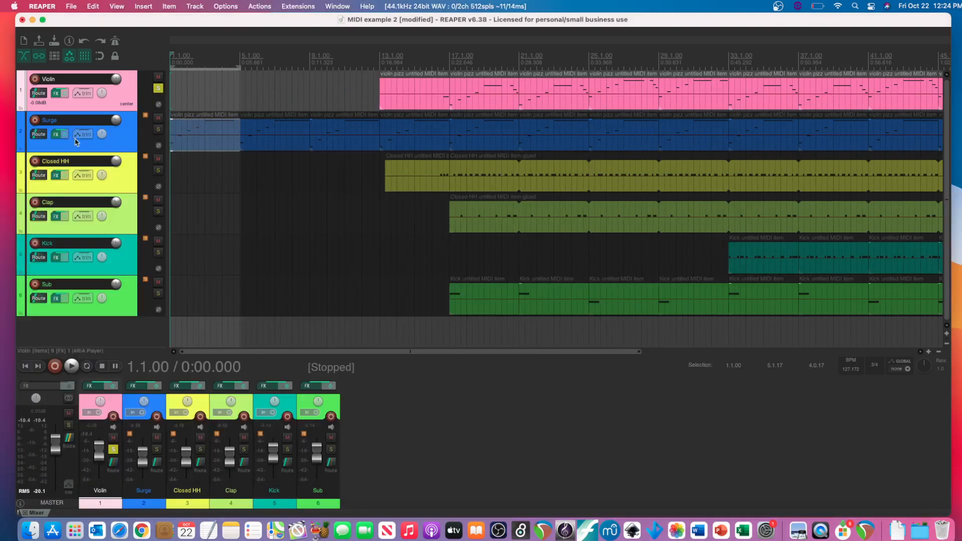
- Solo the Surge and Violin tracks together
left_click(158, 89)
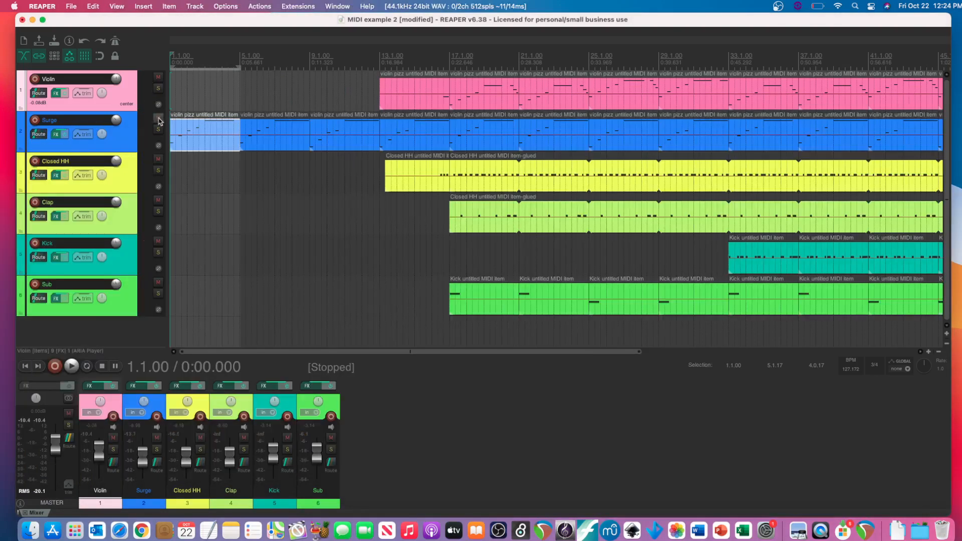
left_click(158, 130)
left_click(158, 89)
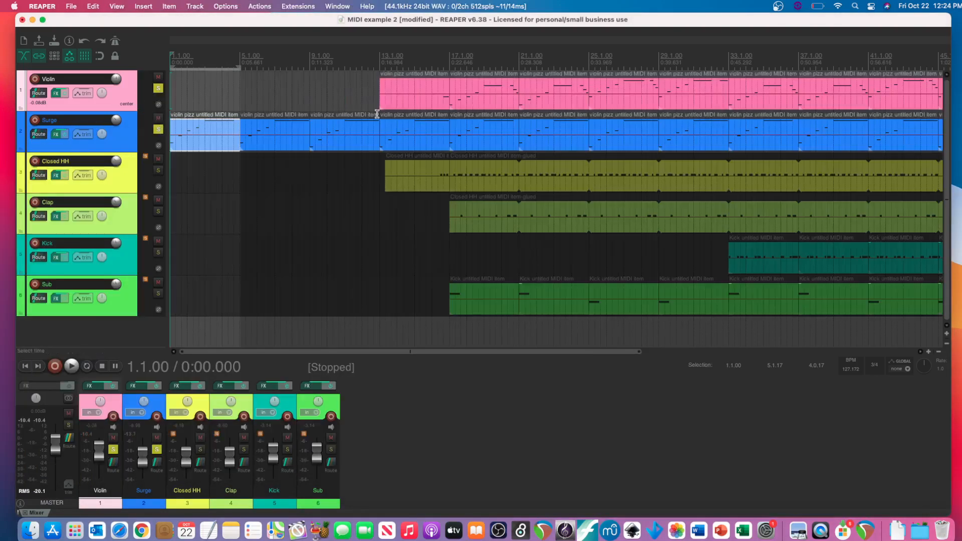
- Play from just before measure 13 where the violin enters, and raise the Violin track's volume to 1.72 dB
left_click(379, 73)
key("space")
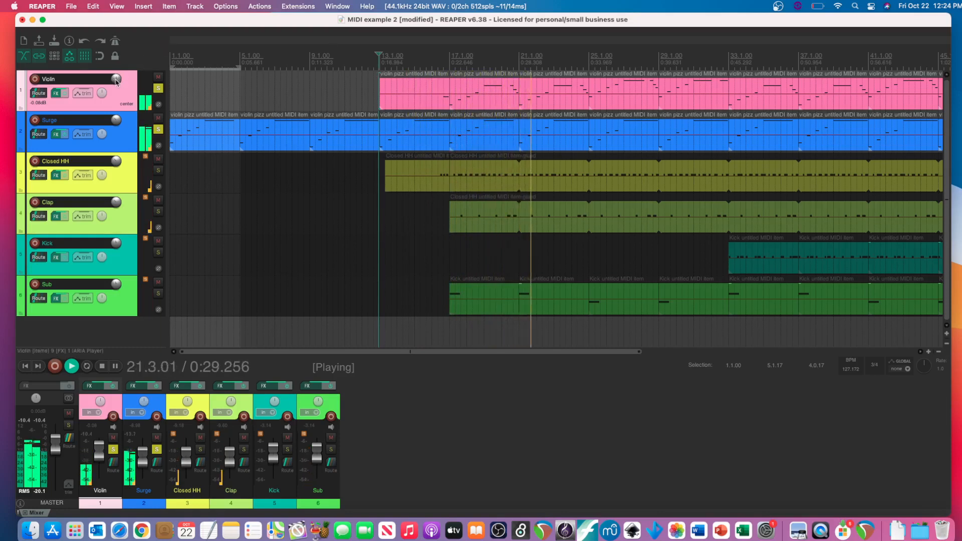
left_click_drag(118, 78, 116, 81)
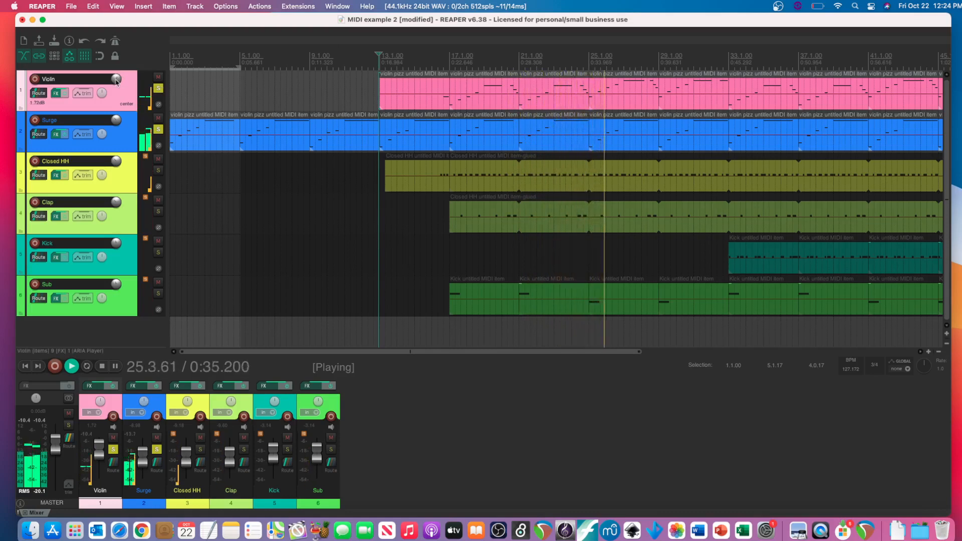
key("space")
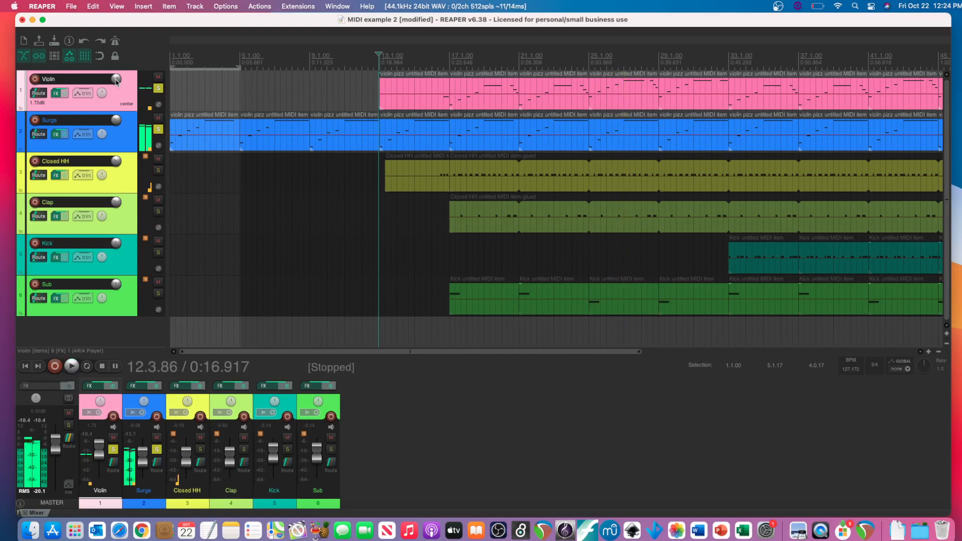
- Unsolo the Violin and Surge tracks so that every track in the arrangement is audible
left_click(160, 90)
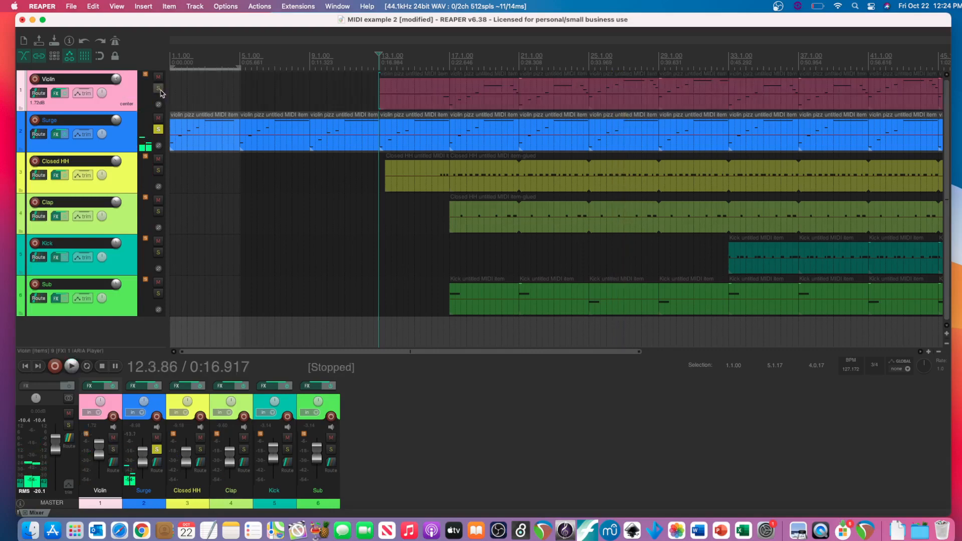
left_click(158, 129)
scroll(329, 198, "up", 3)
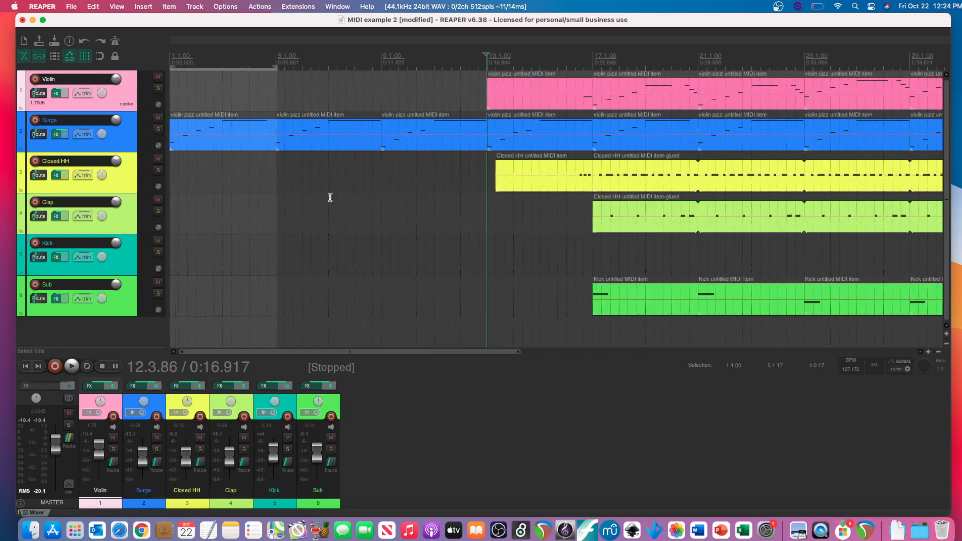
scroll(334, 201, "right", 2)
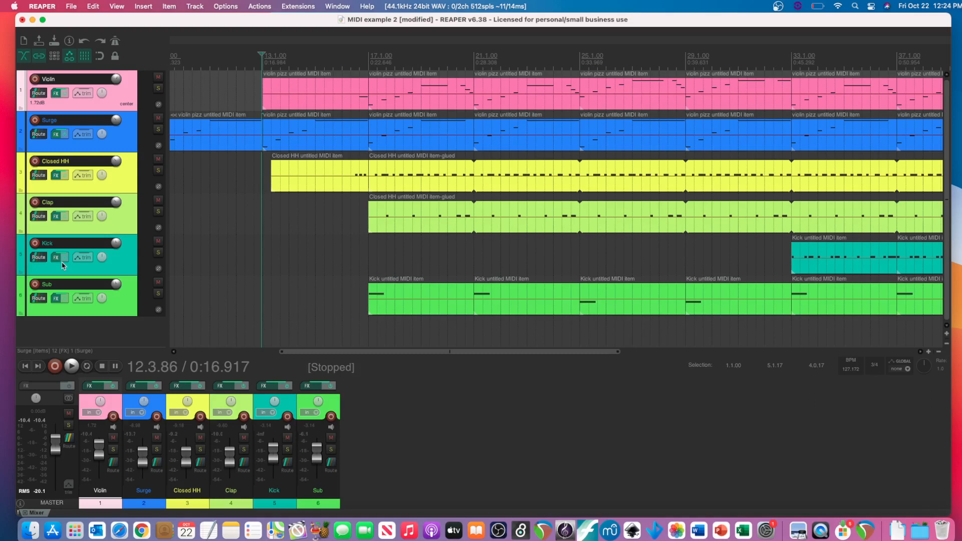
- Show the ClosedHH Amsterdam DS 2 sample in the Closed HH track's Komplete Kontrol, bring up the virtual MIDI keyboard, and close both windows
left_click(56, 175)
left_click(56, 178)
left_click(57, 177)
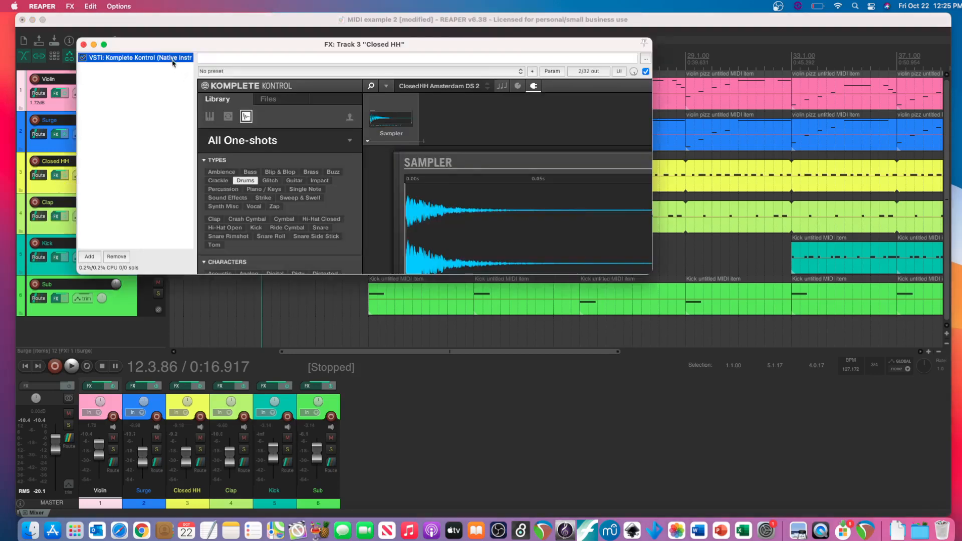
left_click_drag(283, 276, 232, 413)
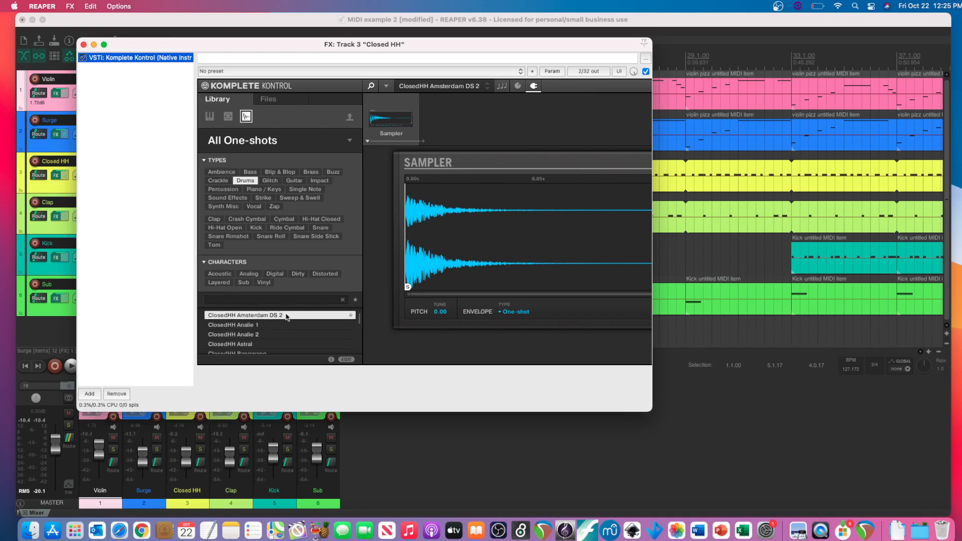
key("alt+b")
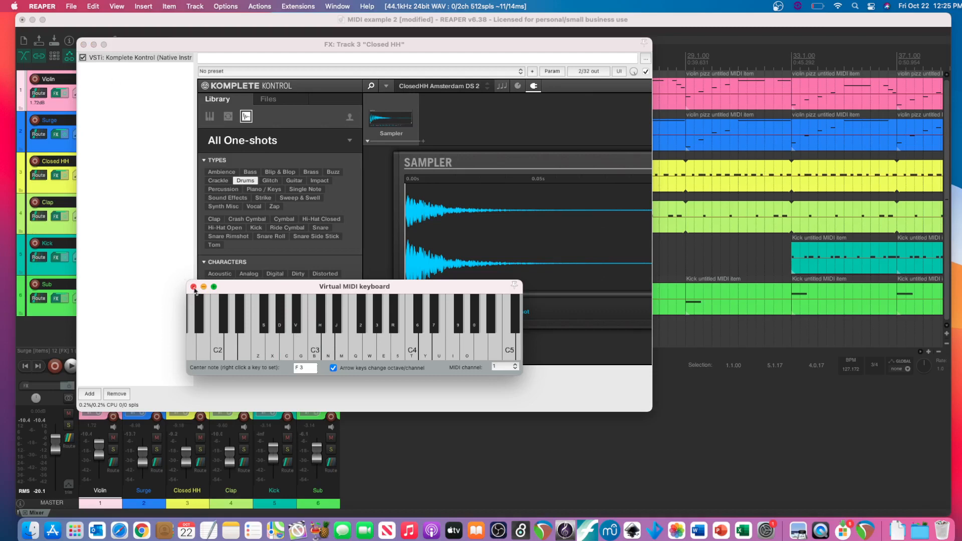
left_click(194, 287)
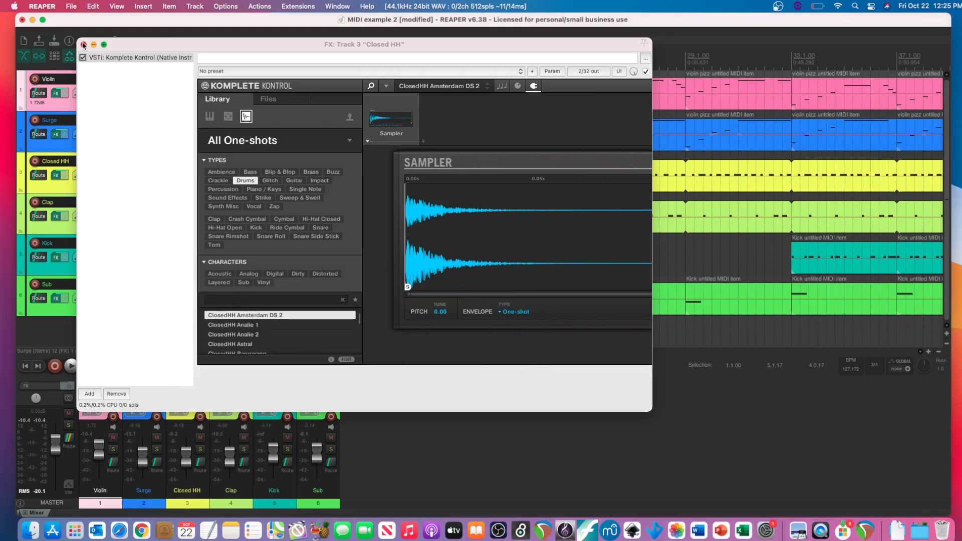
left_click(83, 44)
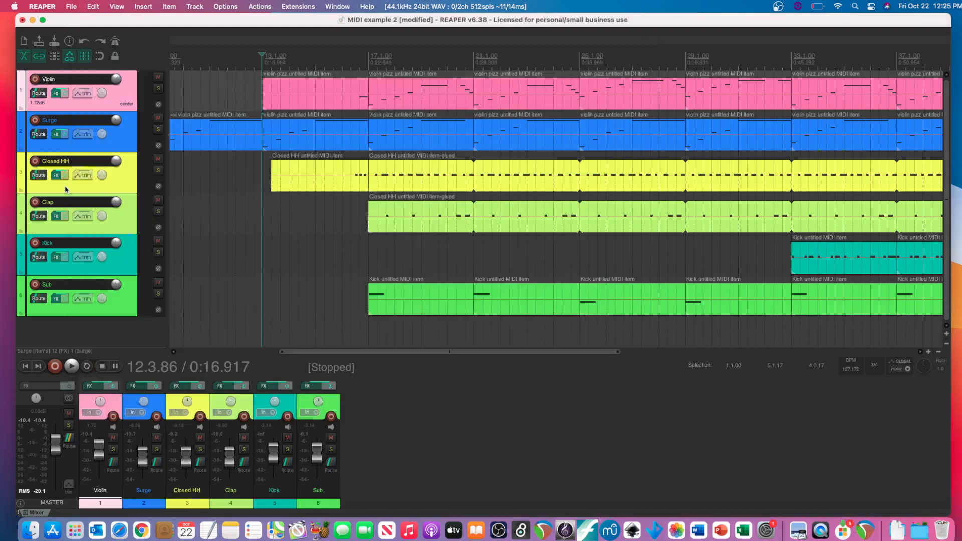
- Show the Clap Melchior sample in the Clap track's Komplete Kontrol in an enlarged floating window, and close the plug-in and FX windows
left_click(56, 218)
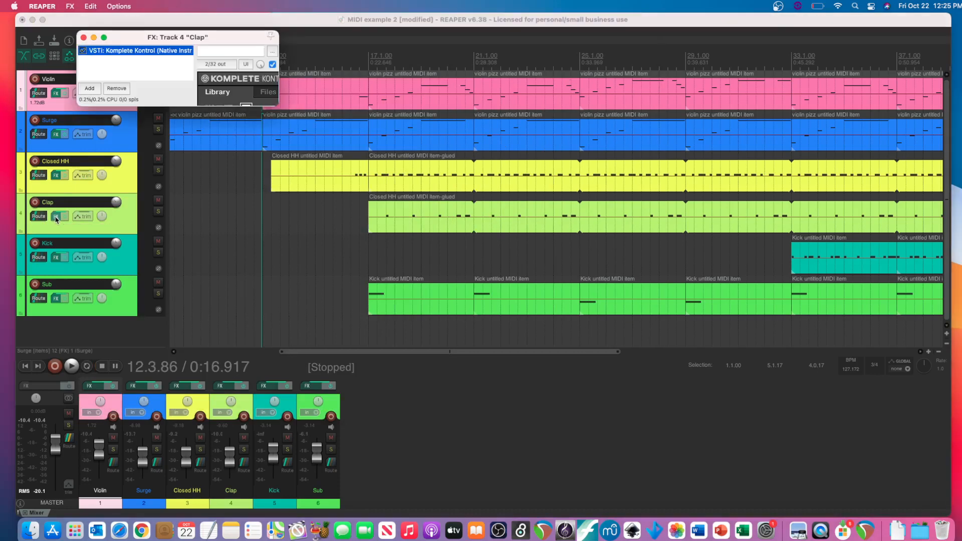
double_click(141, 50)
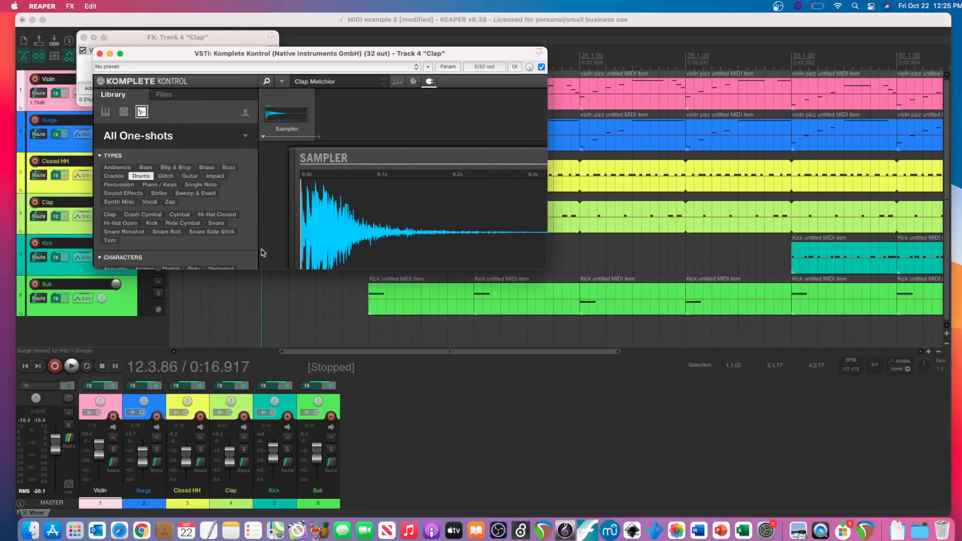
left_click(266, 271)
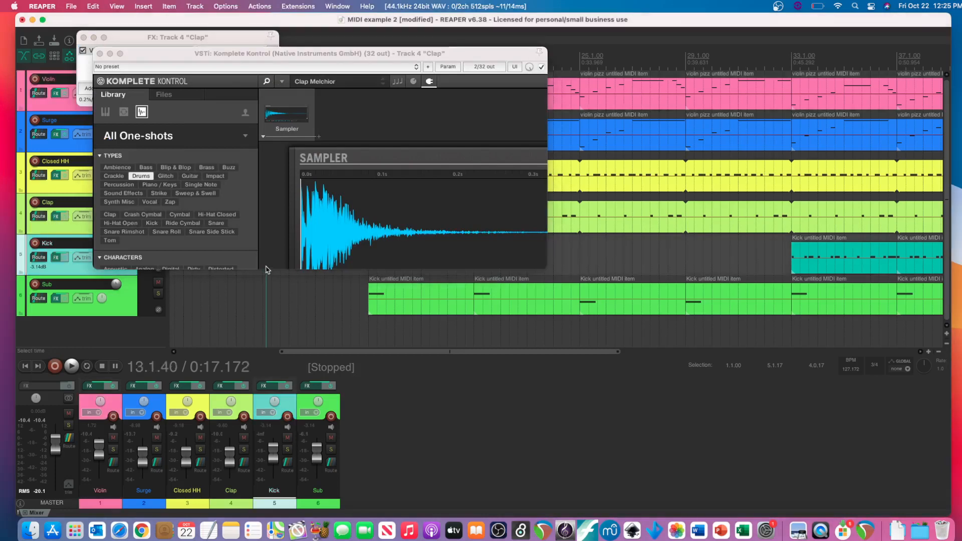
left_click_drag(266, 270, 234, 365)
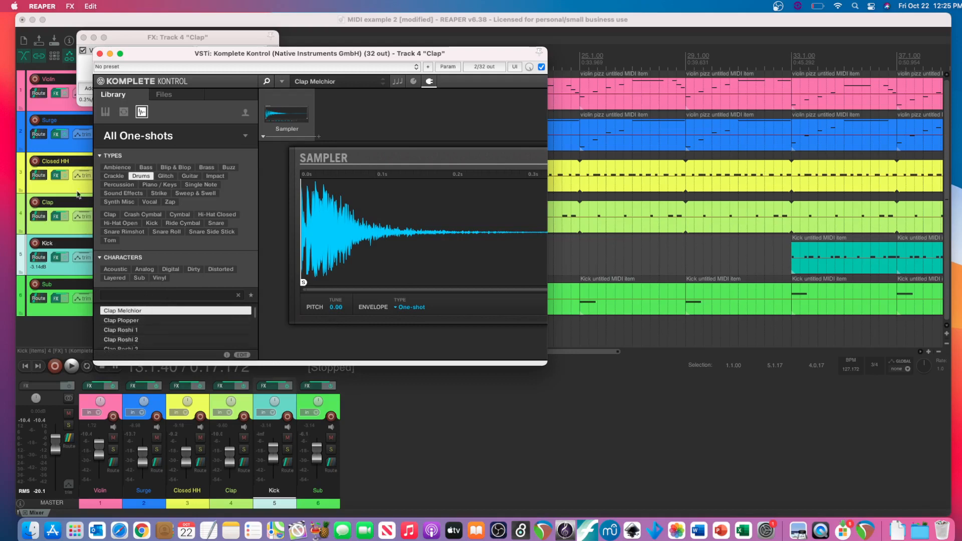
left_click(100, 53)
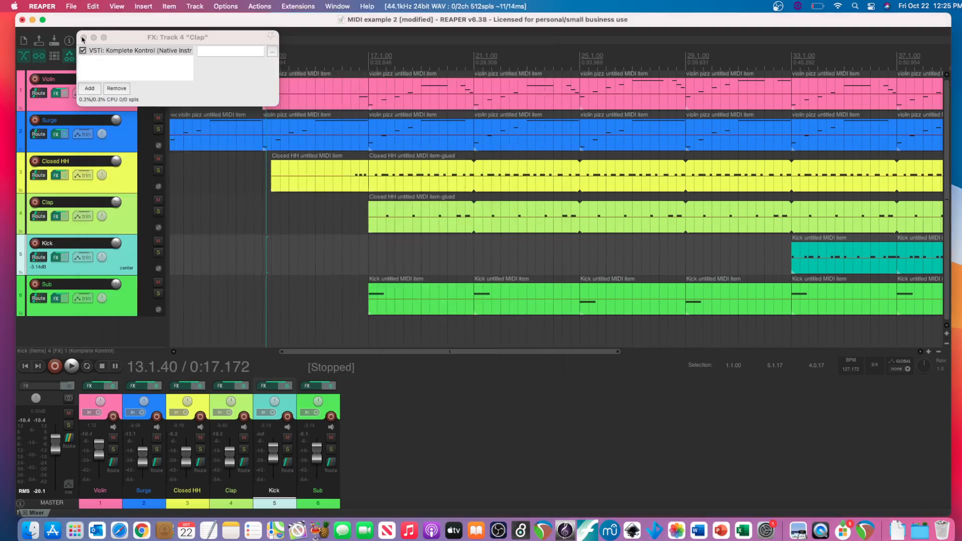
left_click(83, 37)
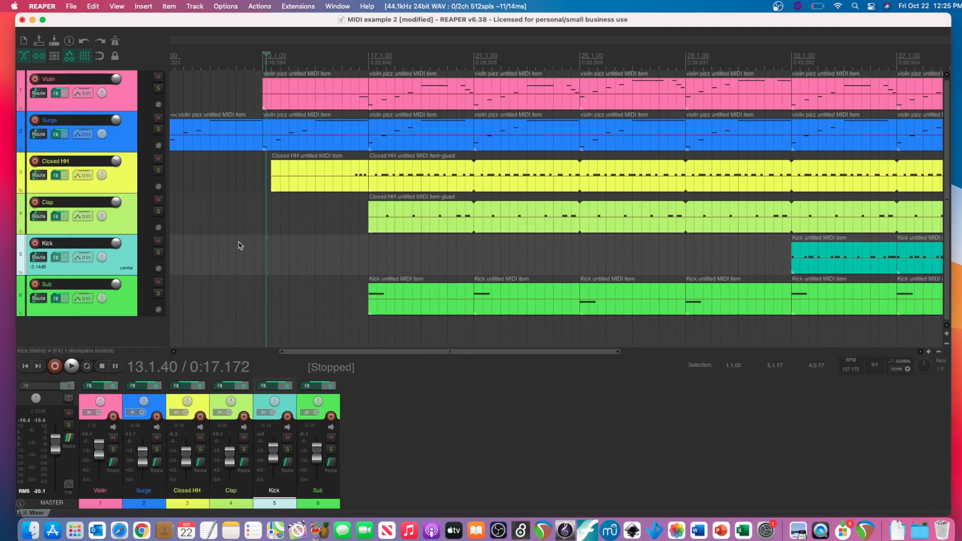
- Open the Kick track's Komplete Kontrol and enlarge its window to show the Kick Bathsheba 1 sample in the browser
left_click(150, 25)
left_click(116, 190)
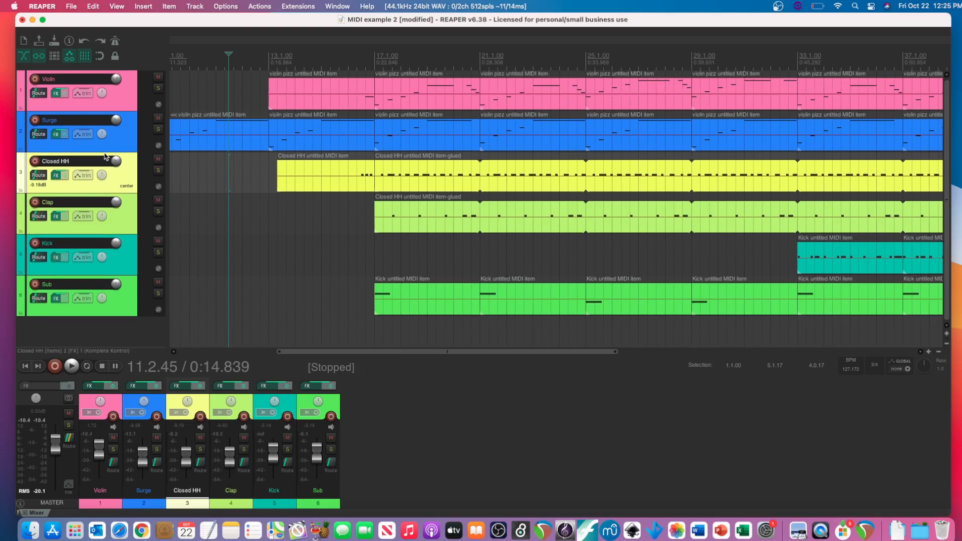
left_click(56, 257)
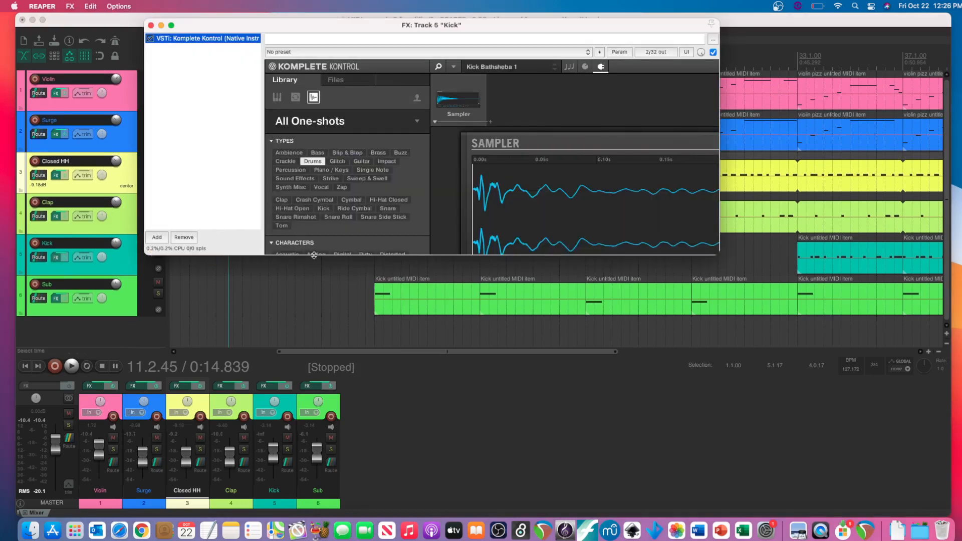
left_click_drag(313, 255, 277, 347)
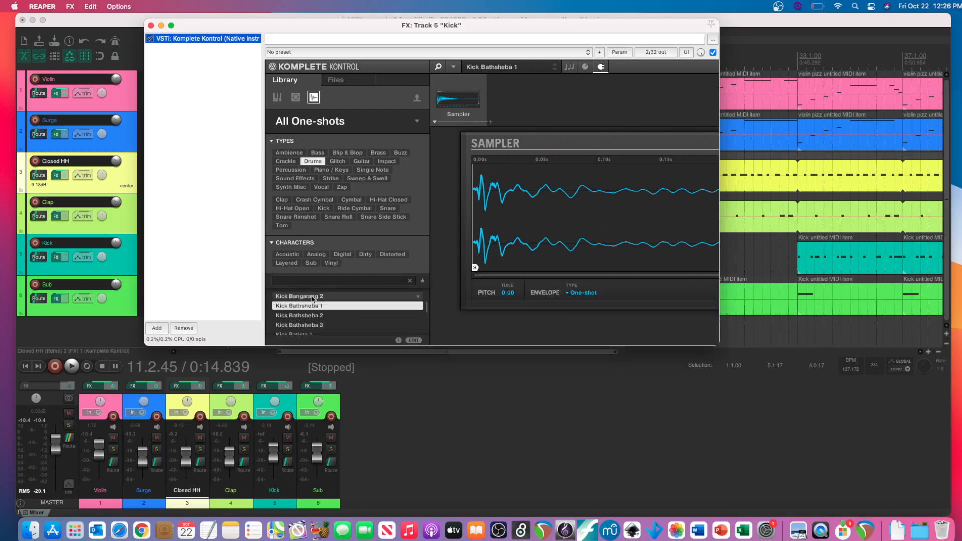
- Audition the kick sample with several notes on the virtual MIDI keyboard, and close the keyboard and the Kick FX window
key("alt+b")
left_click(368, 352)
left_click(367, 352)
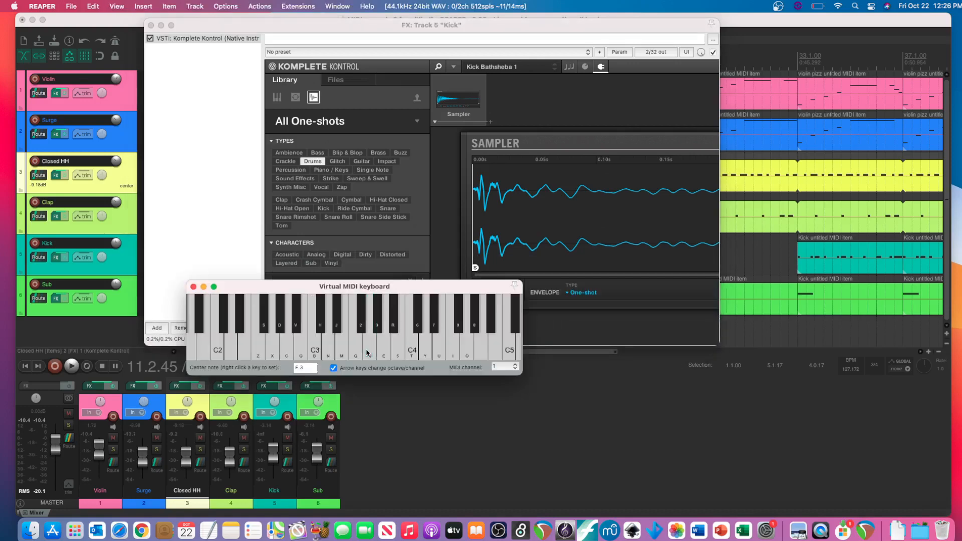
left_click(323, 351)
left_click(342, 352)
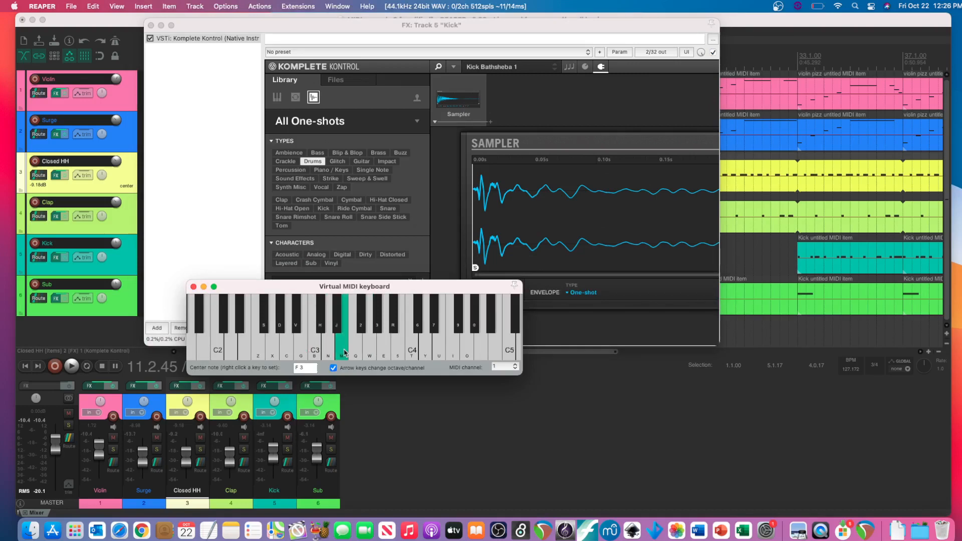
left_click(193, 286)
left_click(151, 25)
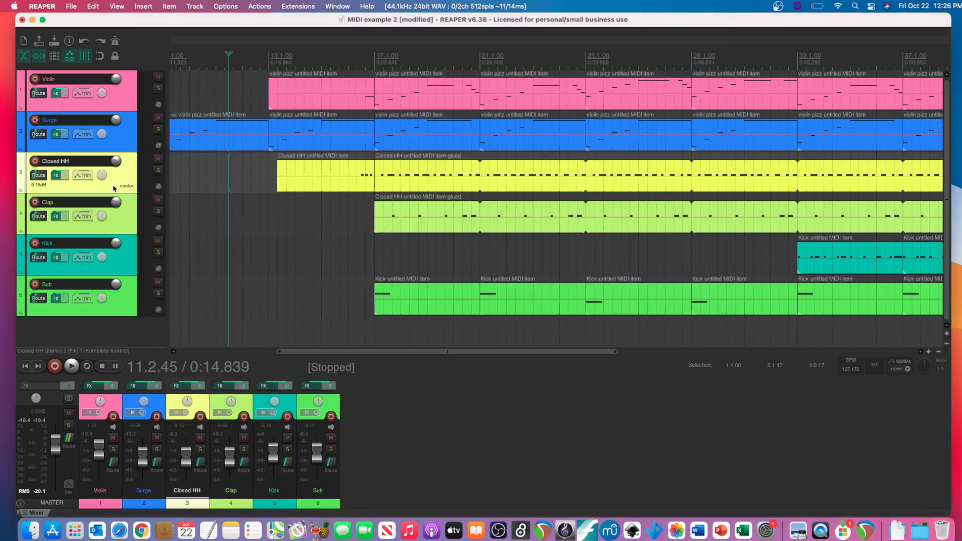
- Play the full arrangement from measure 14 through the clap and sub entries, and stop playback
left_click(313, 198)
key("space")
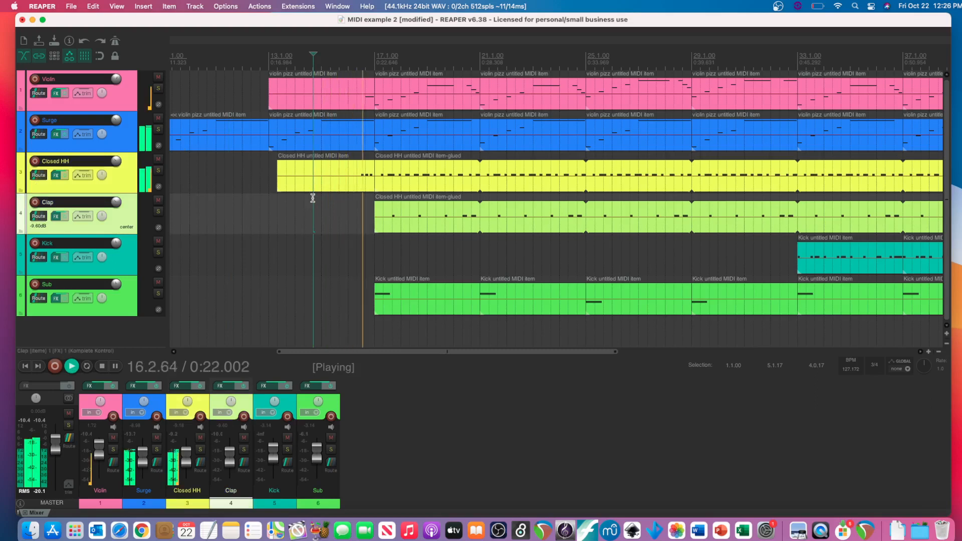
key("space")
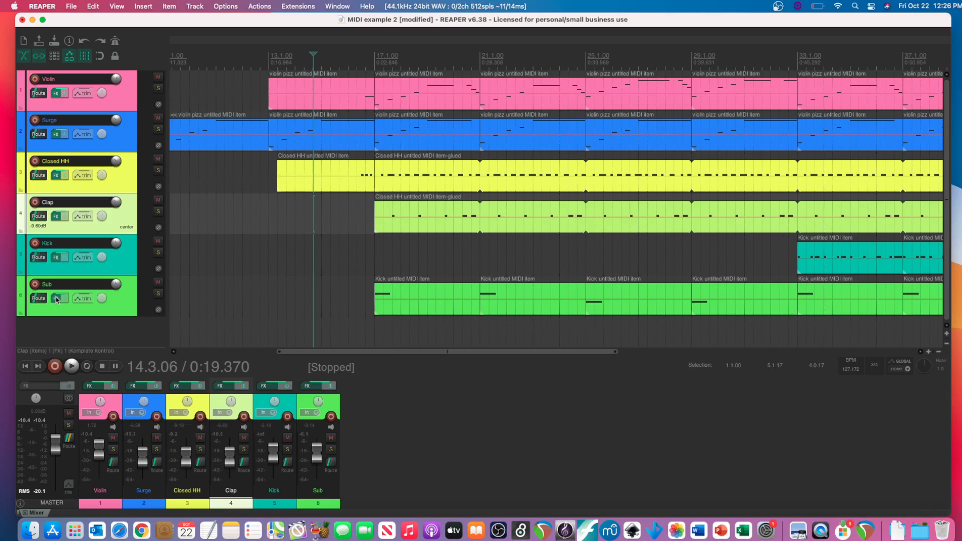
- Open the Sub track's FX chain, enlarge the window to show Komplete Kontrol, and preview the Kick Roshi 1 sample
left_click(56, 300)
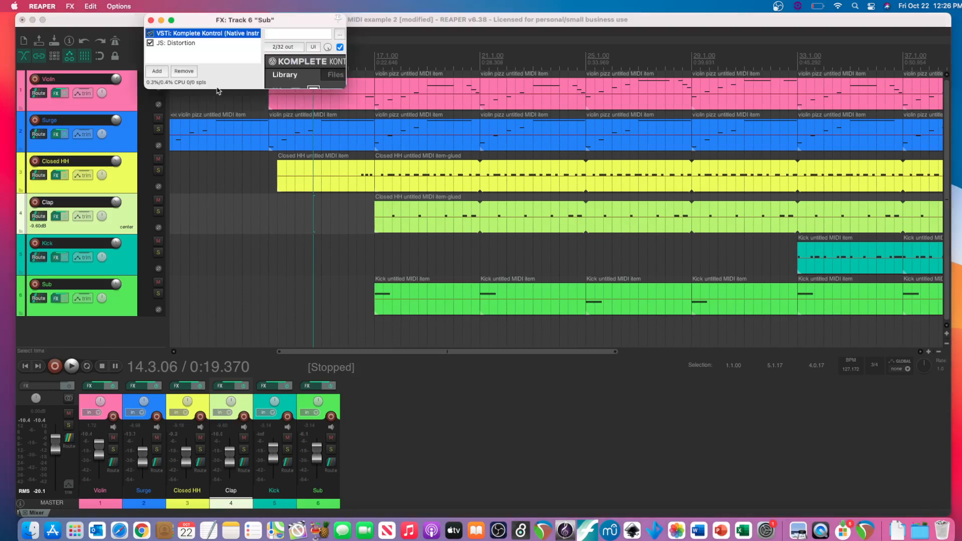
left_click_drag(219, 90, 165, 216)
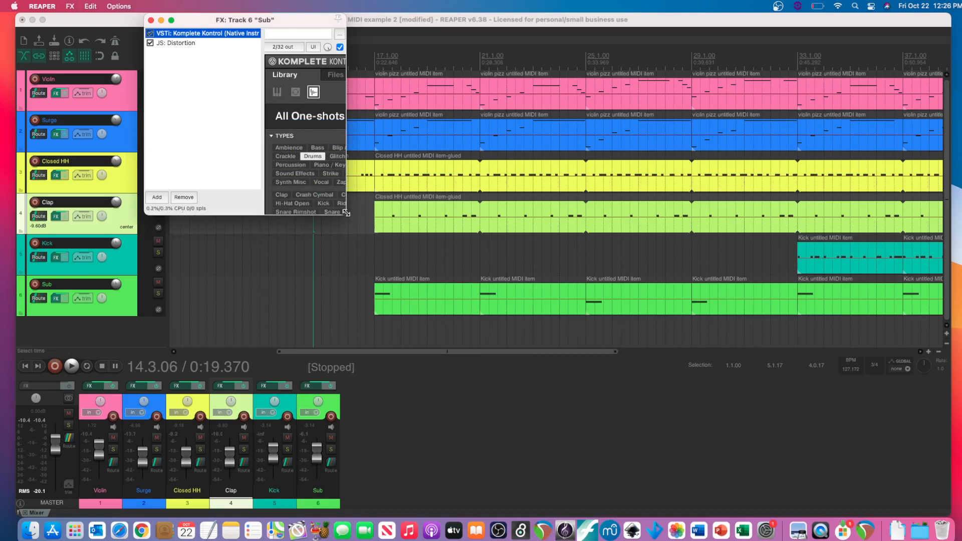
left_click_drag(346, 213, 459, 360)
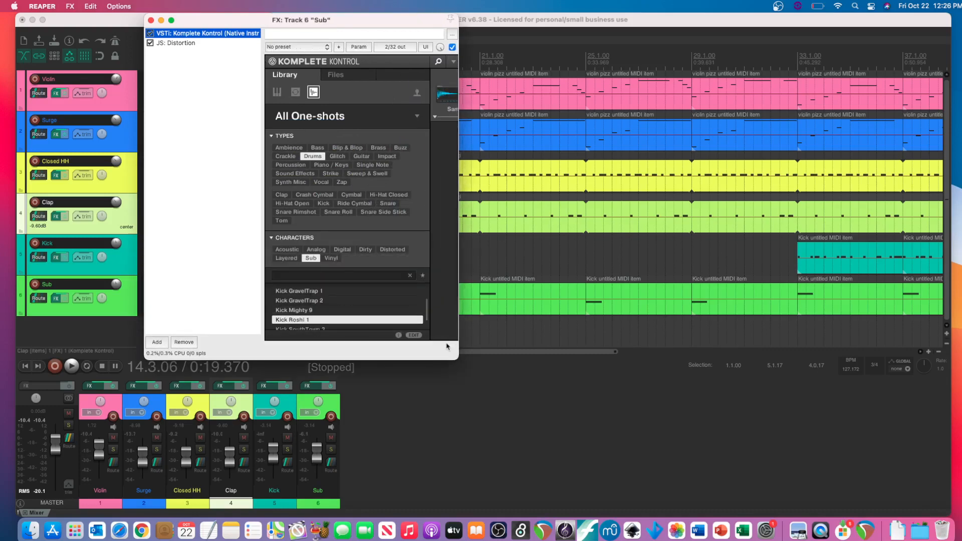
left_click_drag(457, 358, 646, 389)
left_click(308, 320)
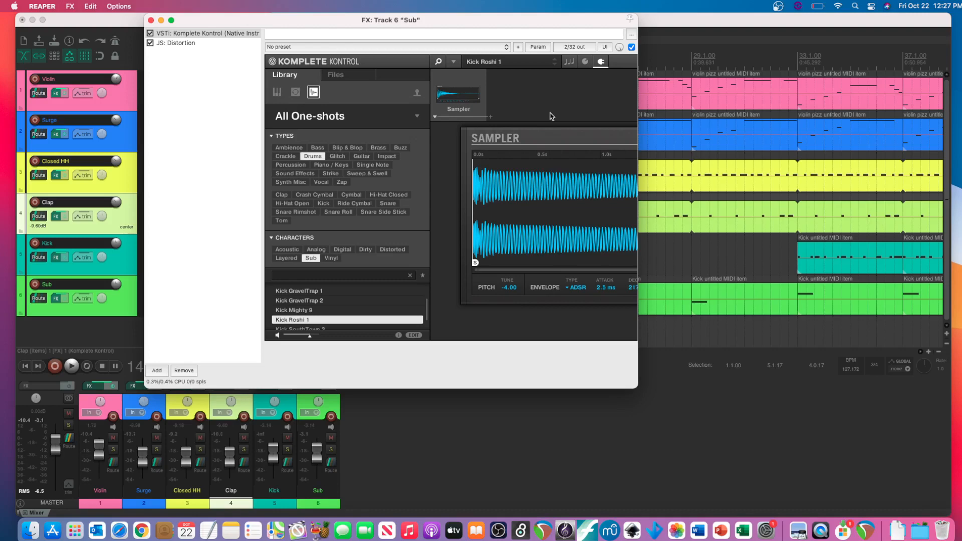
- Move the Sub track's FX window clear of the track controls and the mixer
left_click_drag(542, 19, 417, 102)
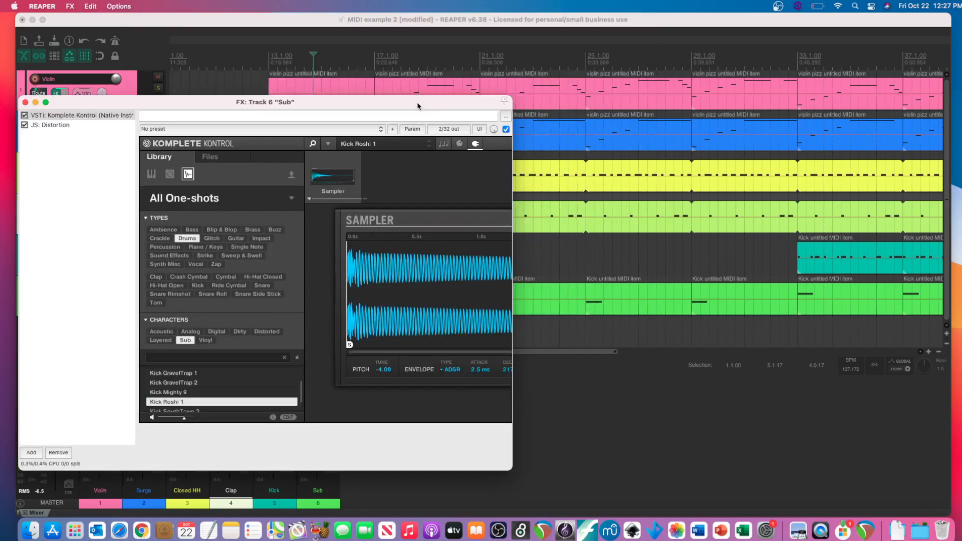
left_click_drag(417, 101, 733, 82)
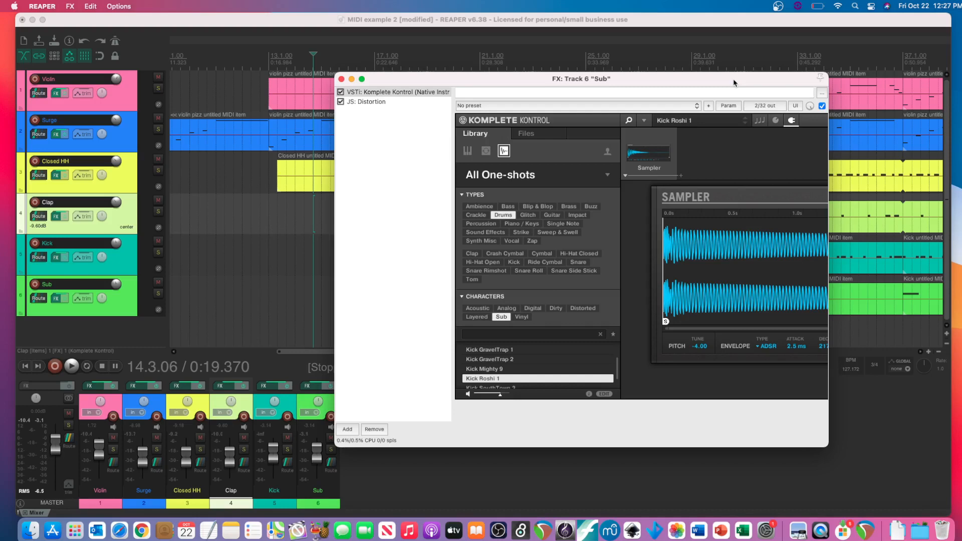
double_click(734, 83)
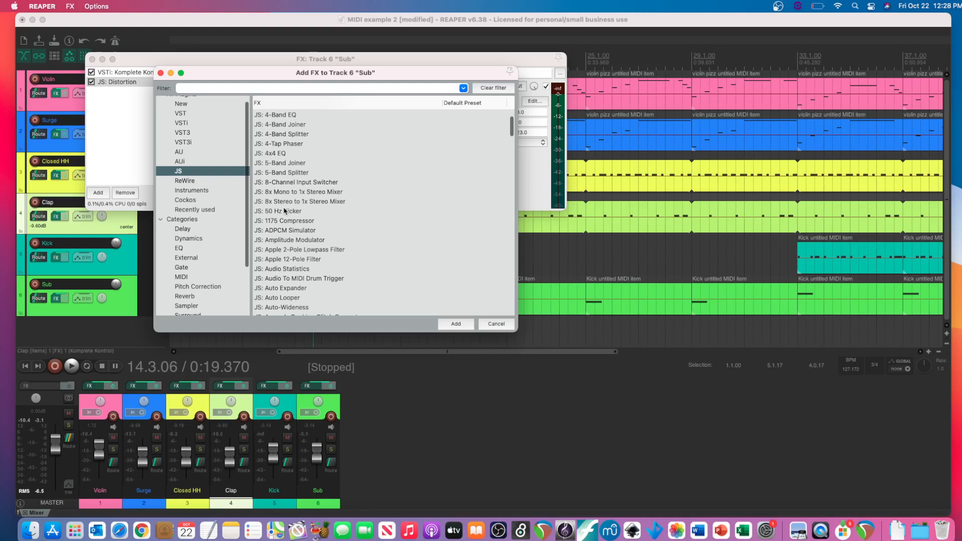
- Browse the JS effects available for the Sub track, and leave the effect list without adding one
scroll(351, 251, "down", 15)
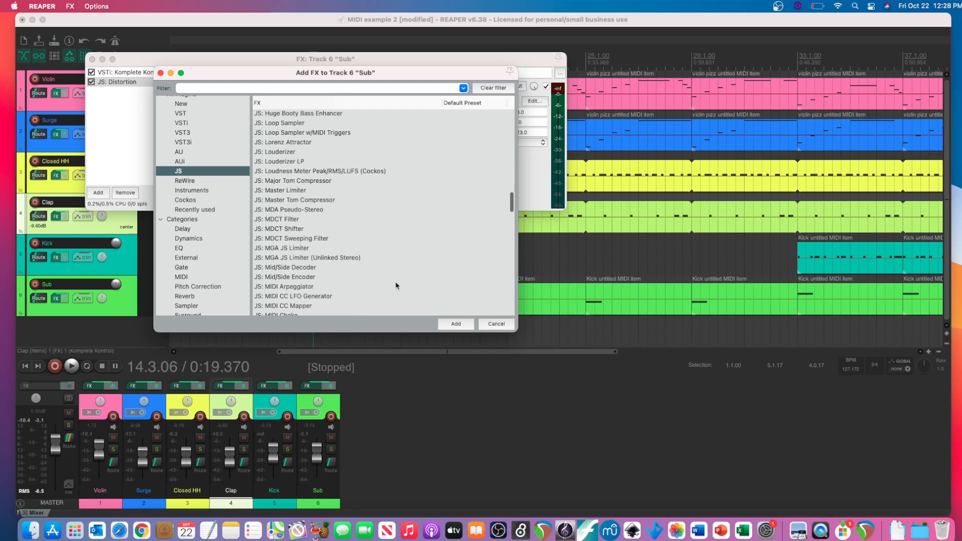
key("Escape")
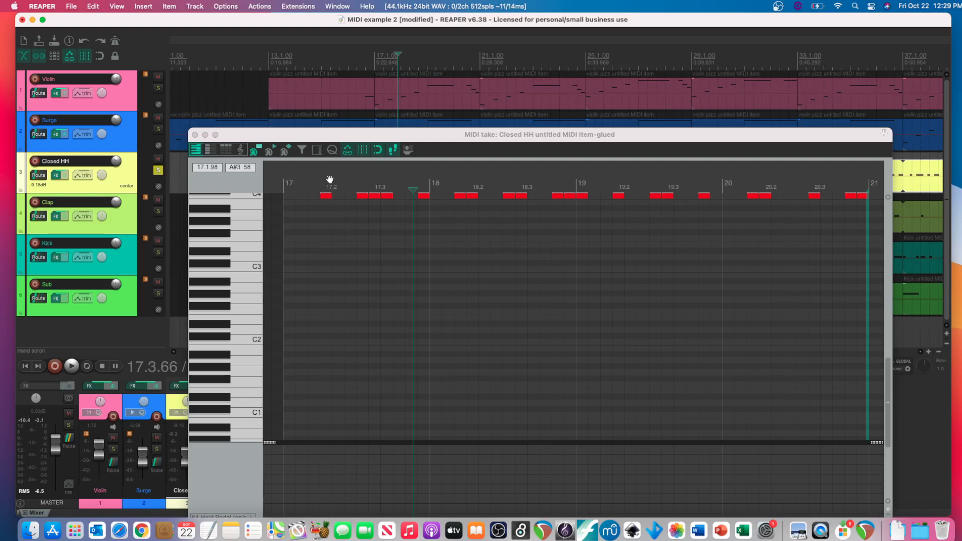
- Play the soloed Closed HH pattern from the start of measure 17, listen to it together with Surge, and stop playback
left_click(285, 167)
key("space")
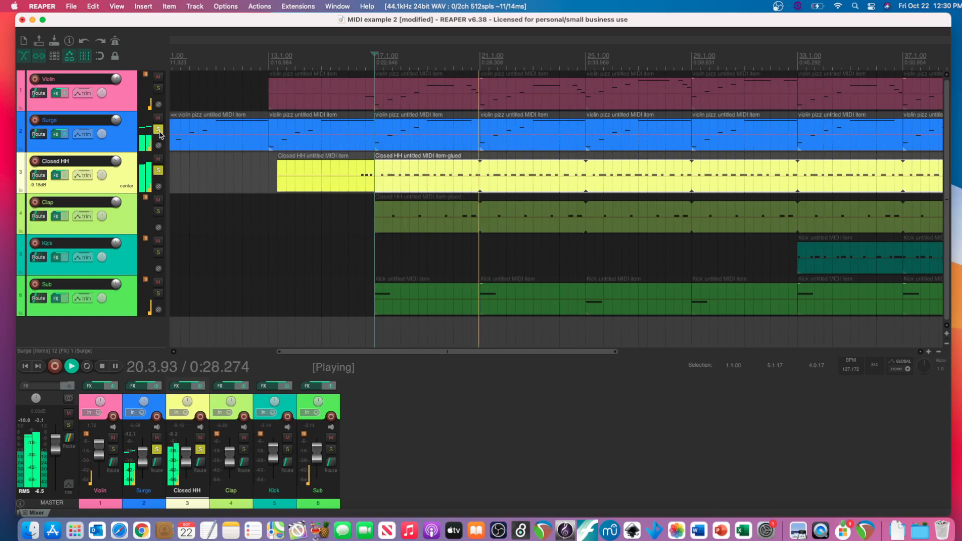
key("space")
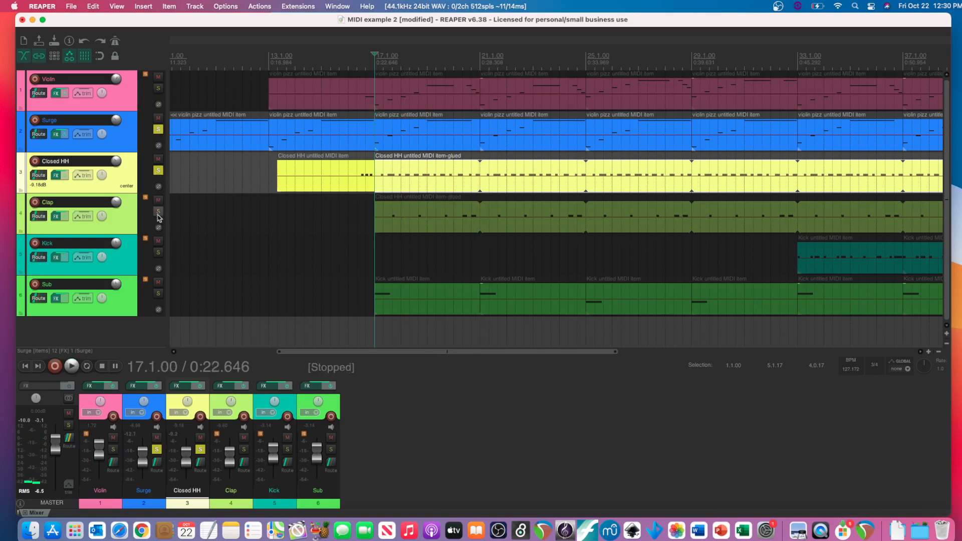
- Solo the Clap track alongside Surge and Closed HH, and play the three from measure 17
left_click(158, 212)
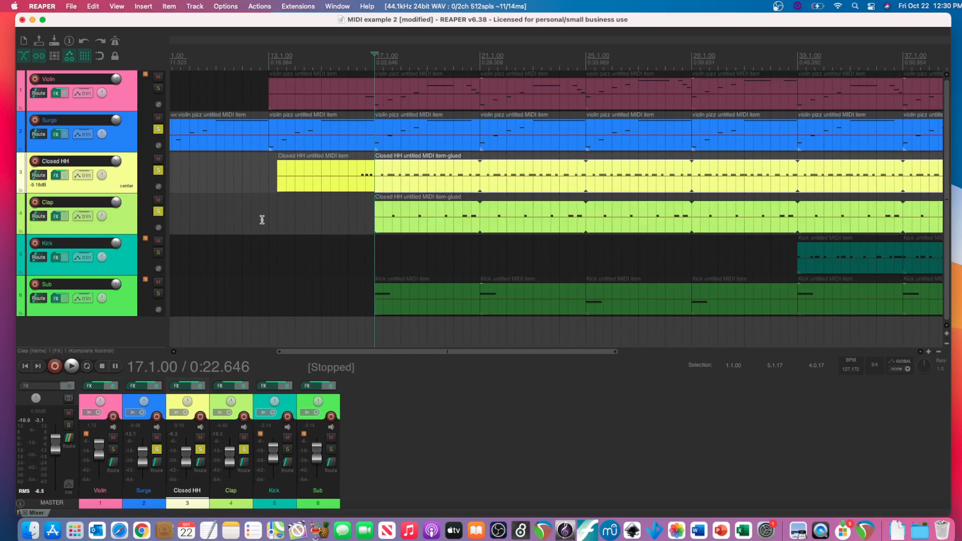
key("space")
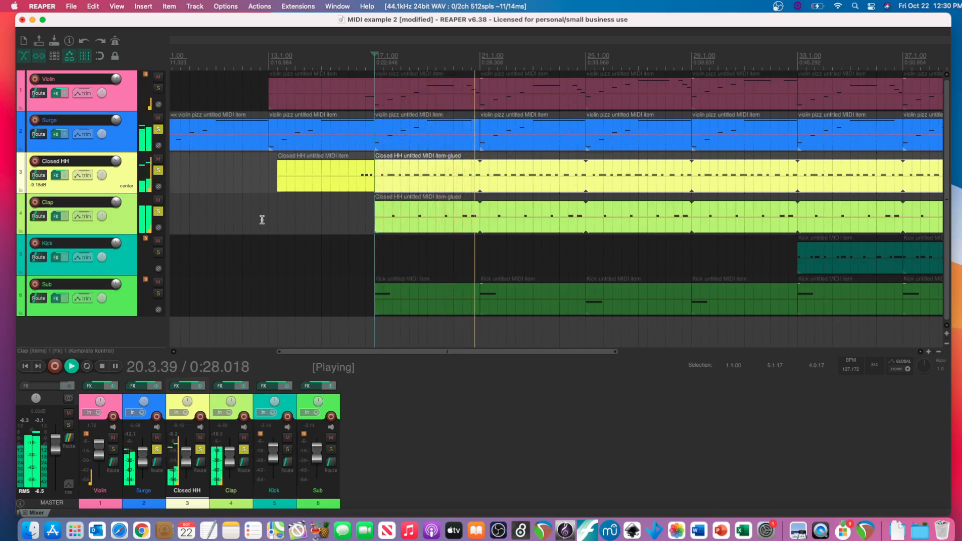
- Stop playback and unsolo the Surge, Closed HH and Clap tracks
key("space")
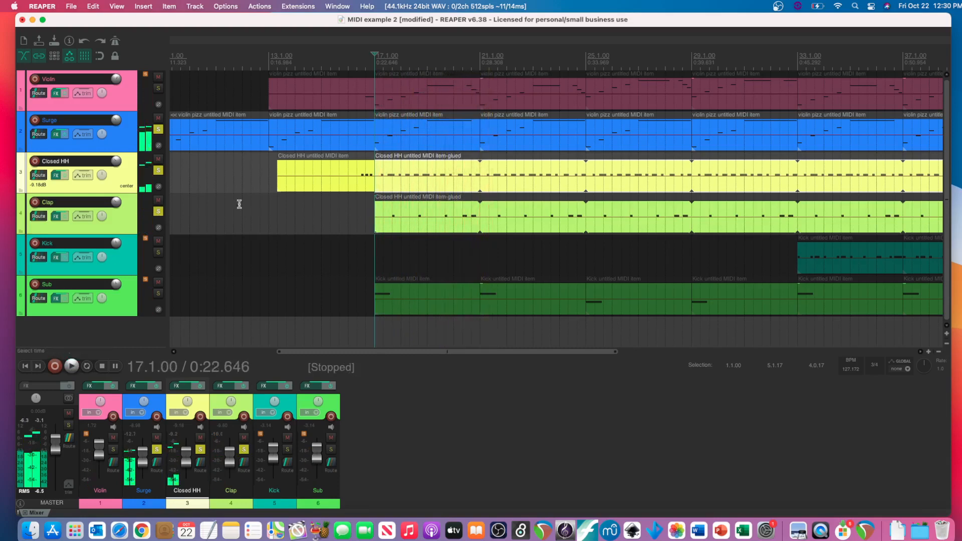
left_click(158, 130)
left_click(158, 172)
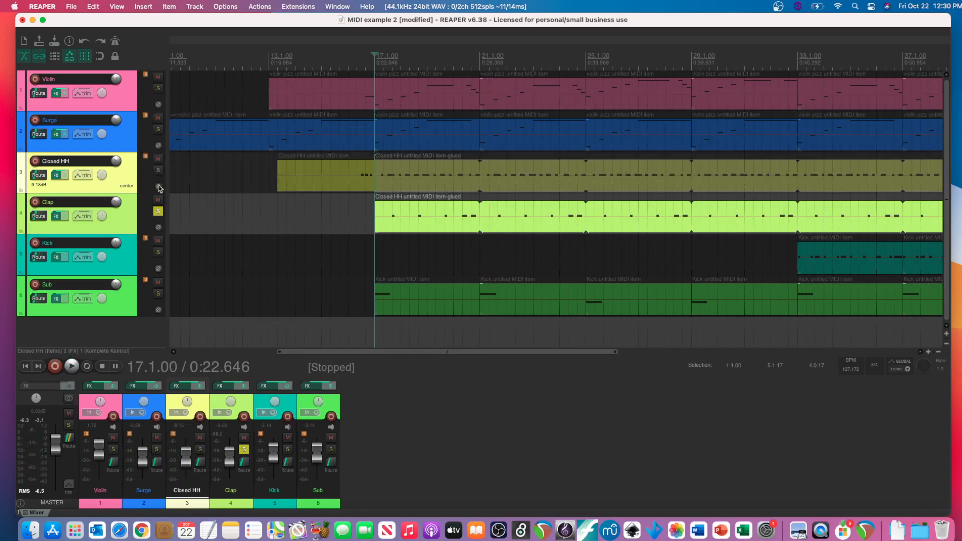
left_click(159, 211)
- Solo the Kick track, leaving it unmuted, play it from where its items begin at measure 33, and stop playback
scroll(254, 220, "right", 2)
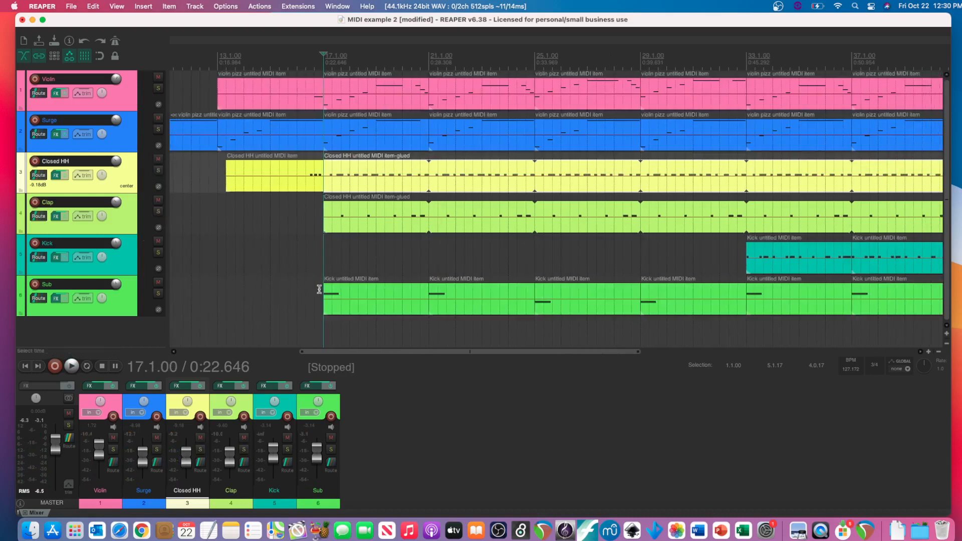
scroll(319, 289, "right", 10)
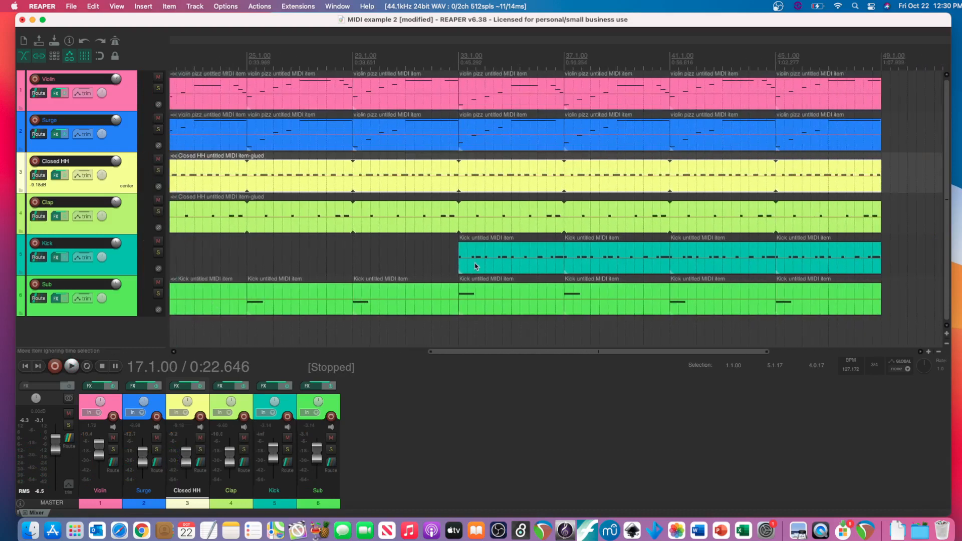
left_click(158, 242)
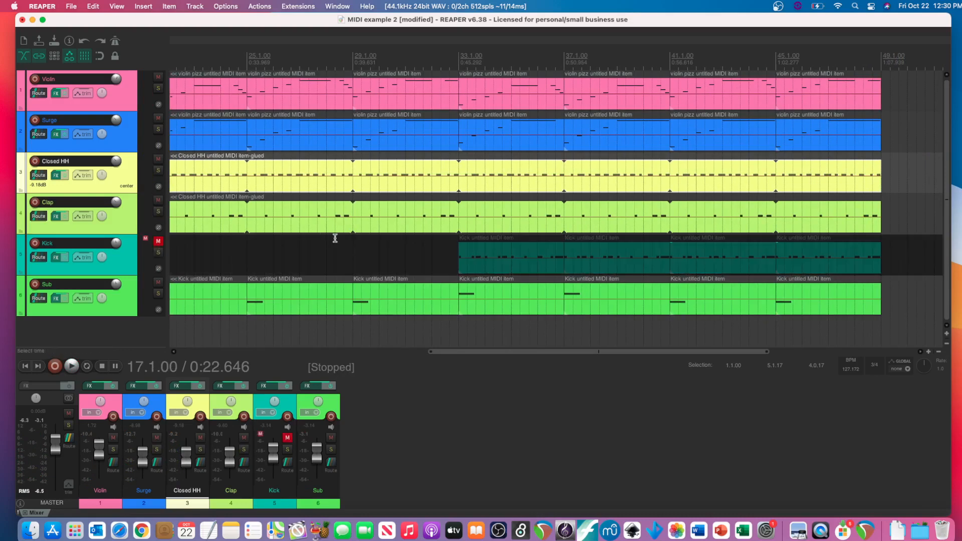
left_click(158, 242)
left_click(158, 252)
left_click(458, 235)
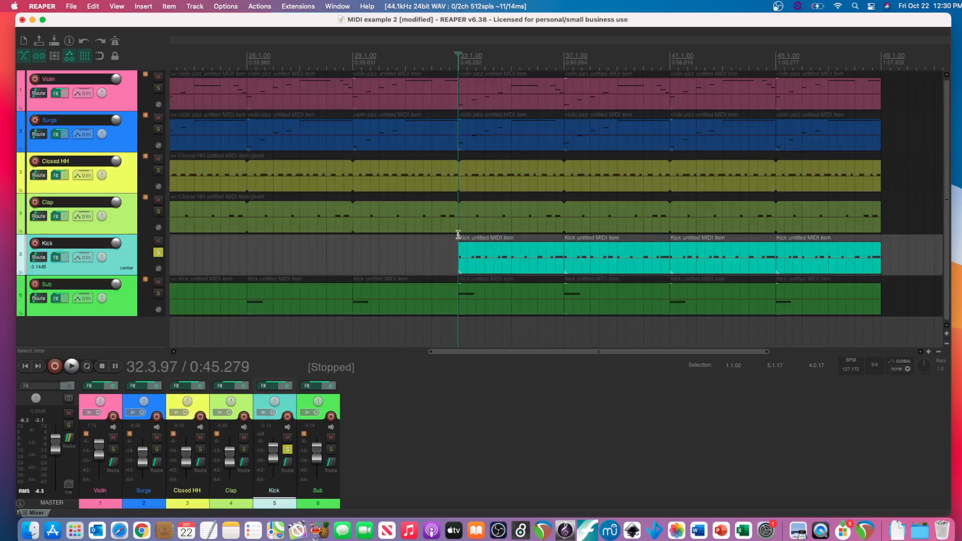
key("space")
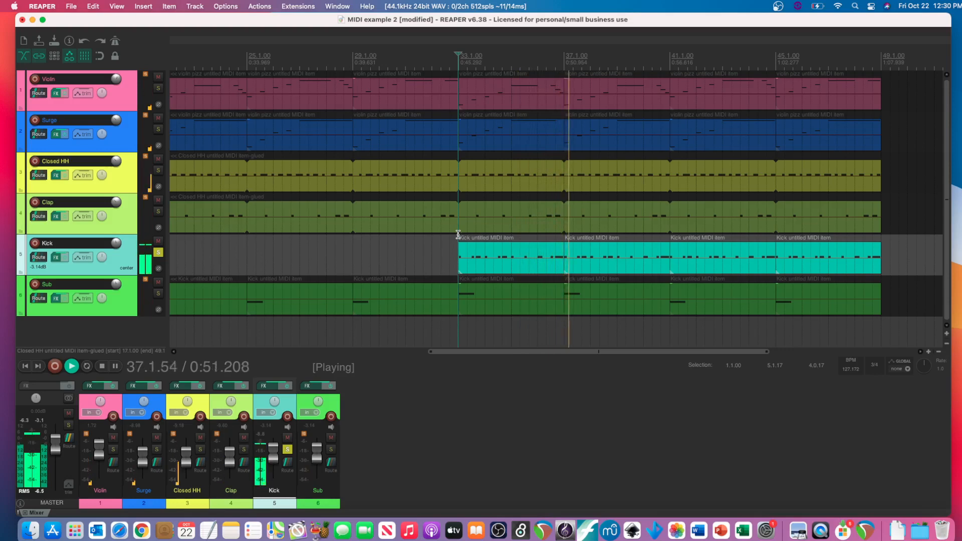
key("space")
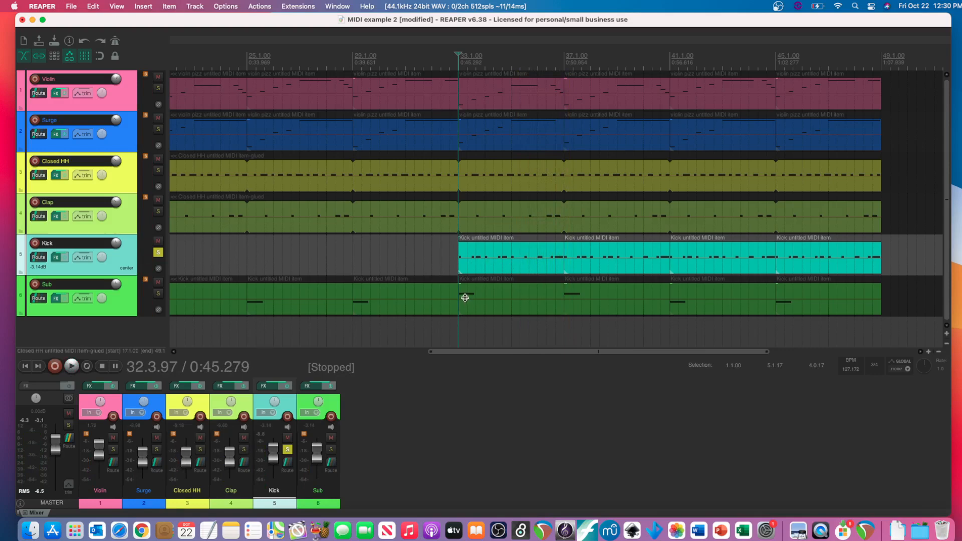
- Unsolo the Kick track, play the full arrangement from the project start to the end of the items, then stop and return to the start
scroll(254, 245, "left", 10)
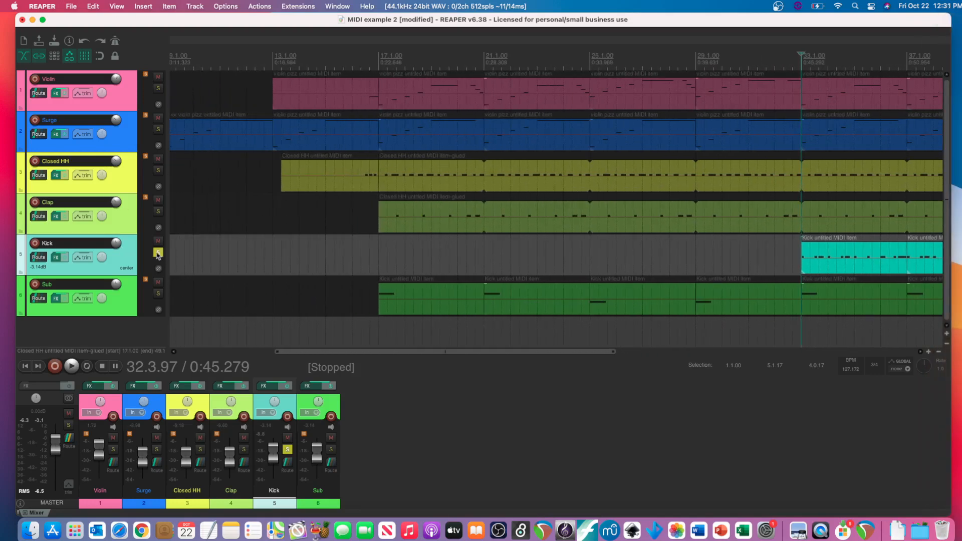
left_click(158, 253)
left_click(25, 367)
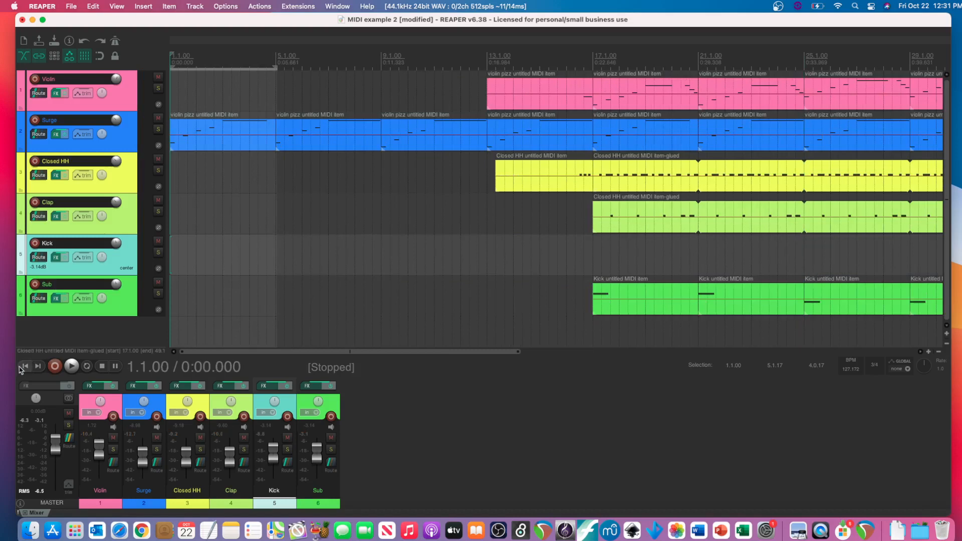
key("space")
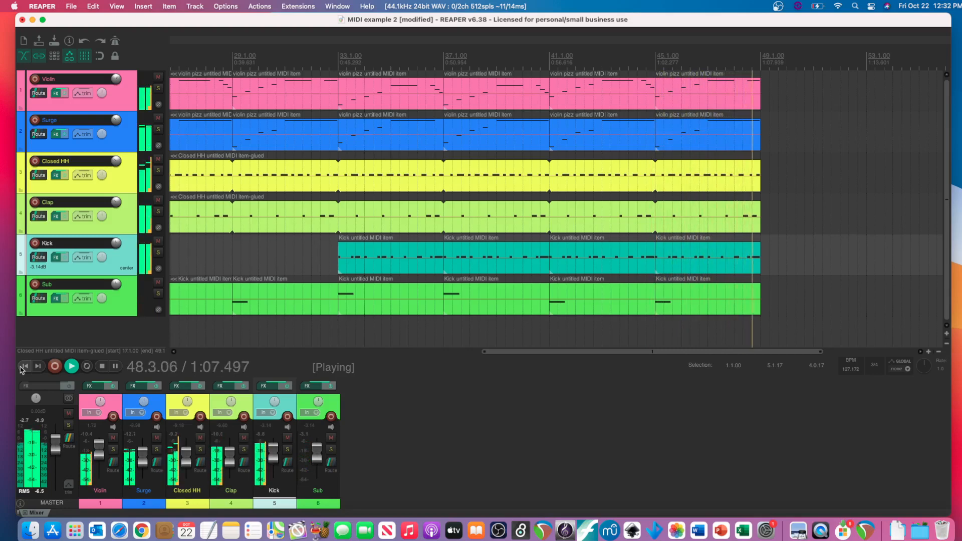
left_click(23, 367)
key("space")
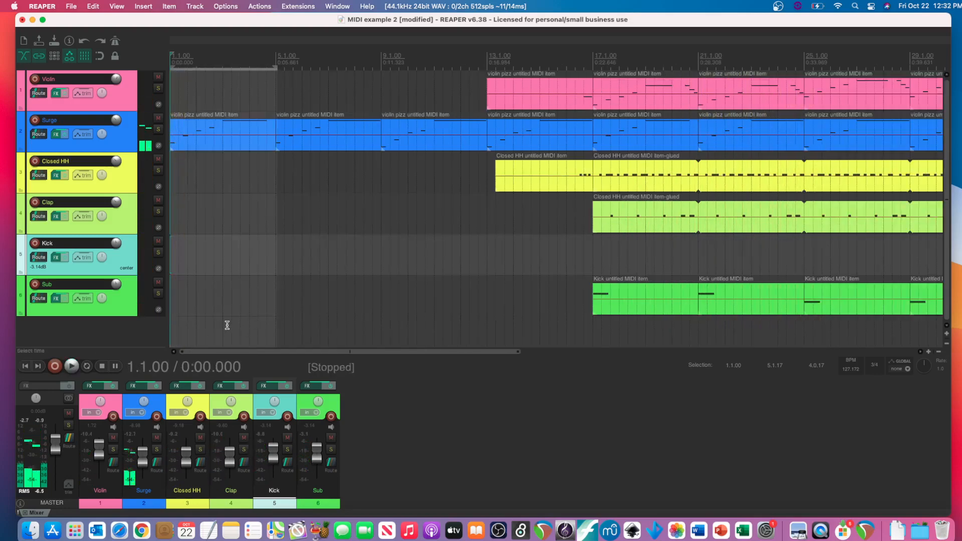
- Examine how the tracks enter and repeat across the whole arrangement, starting from the first Surge item
scroll(323, 230, "right", 10)
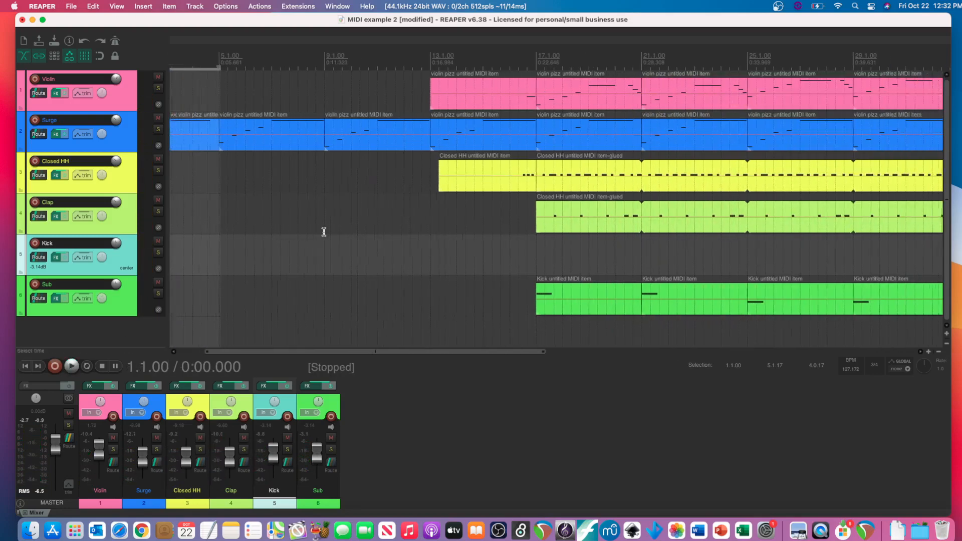
scroll(324, 232, "left", 10)
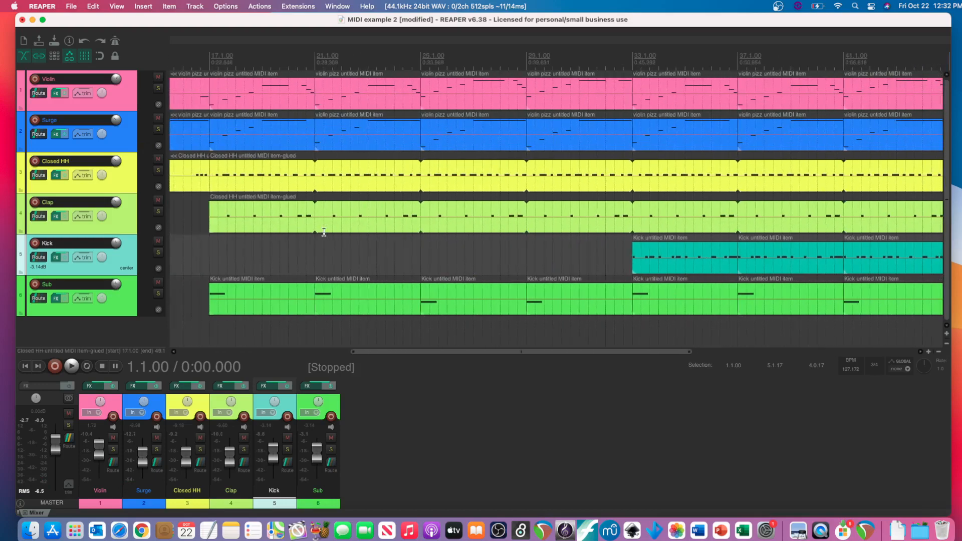
scroll(324, 232, "down", 5)
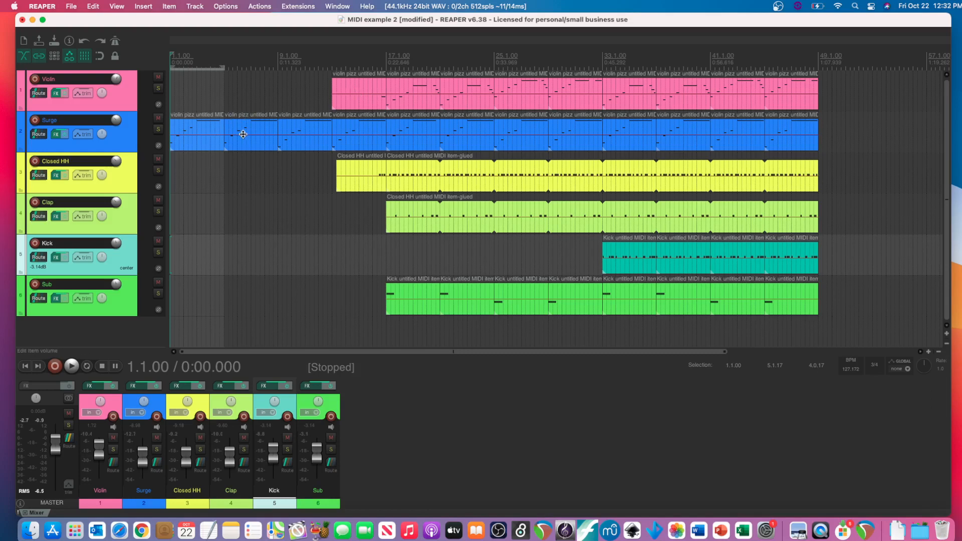
left_click(213, 133)
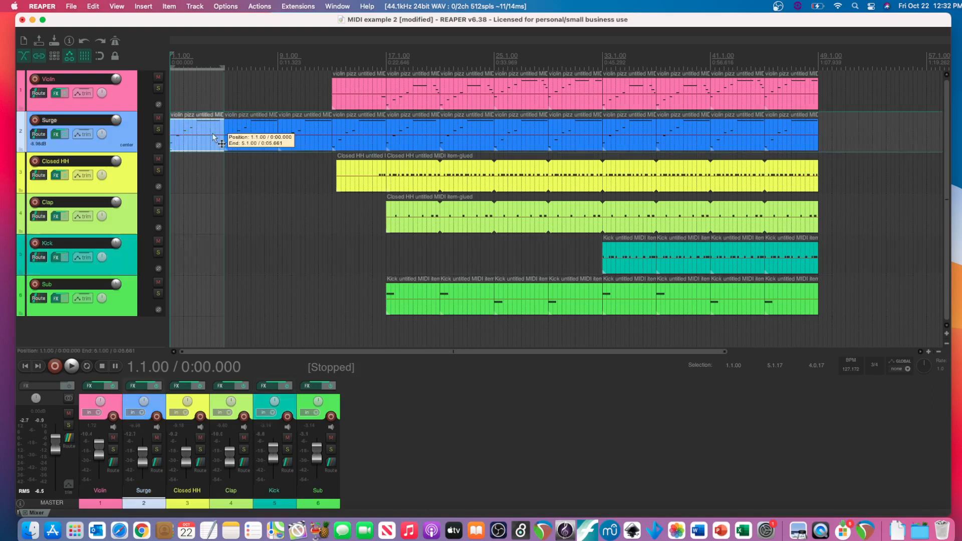
left_click(256, 134)
left_click(216, 134)
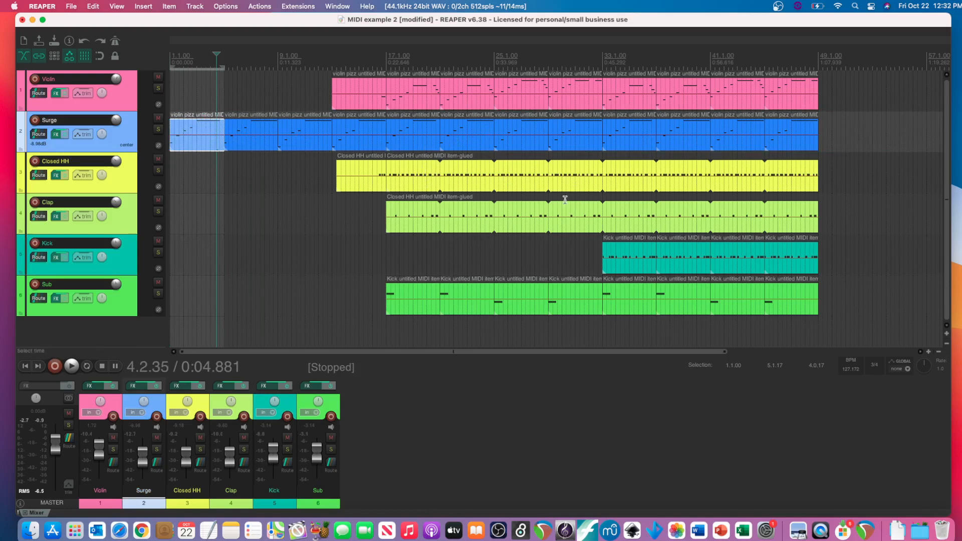
scroll(564, 199, "right", 3)
scroll(535, 222, "right", 1)
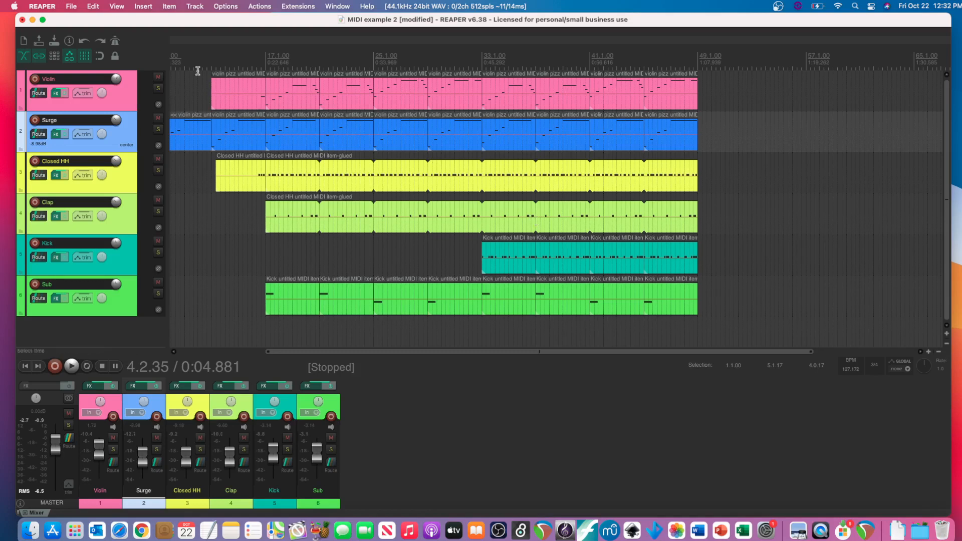
left_click(72, 7)
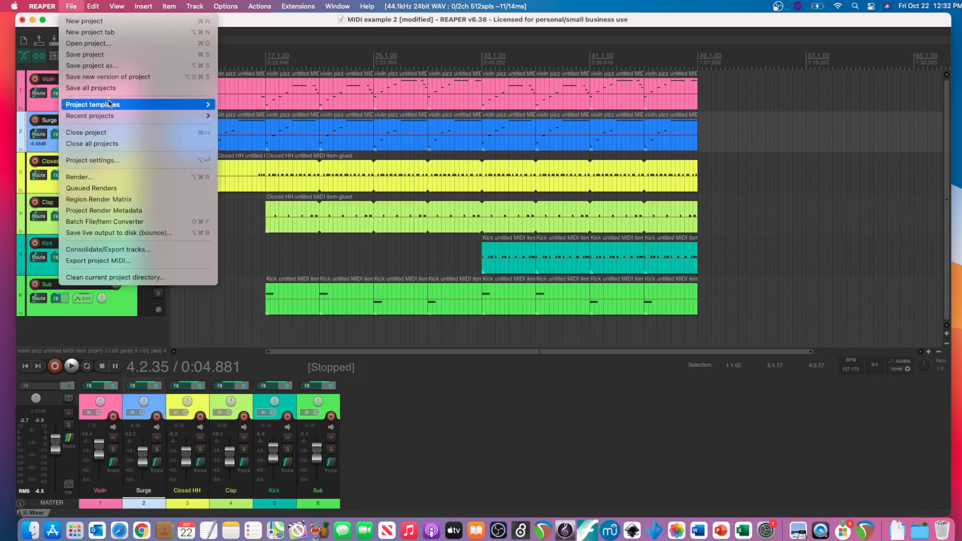
mouse_move(110, 104)
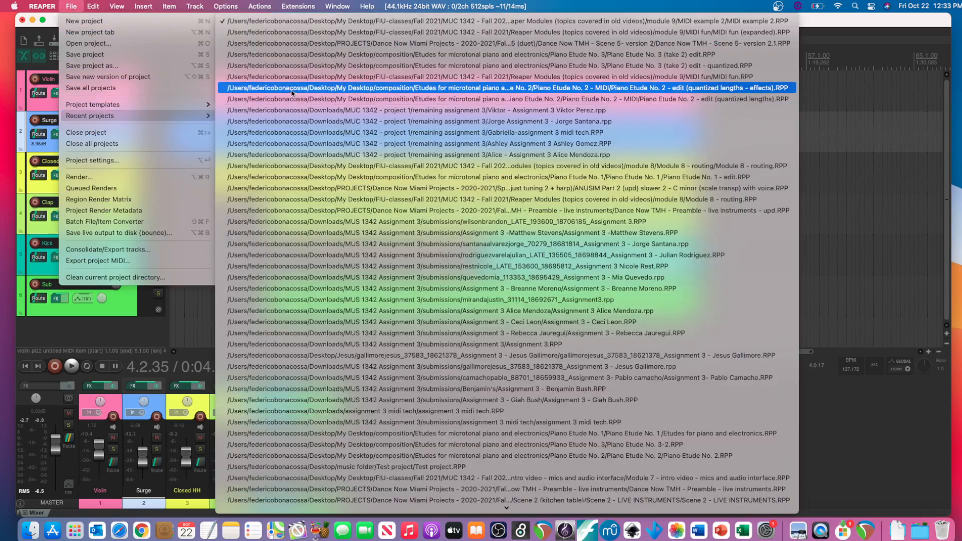
mouse_move(337, 9)
left_click(126, 23)
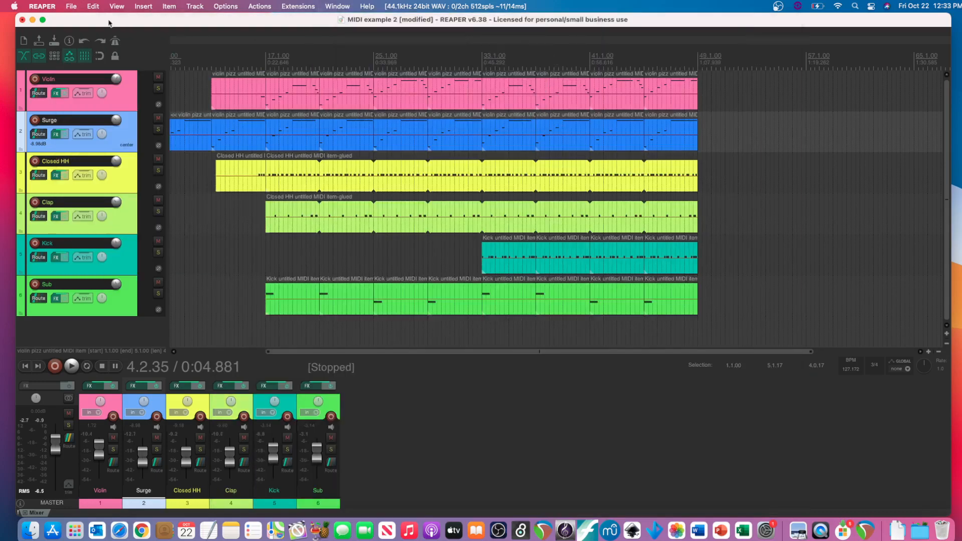
- Open the recent project MIDI fun (expanded).RPP without saving the changes to MIDI example 2
left_click(60, 4)
mouse_move(68, 5)
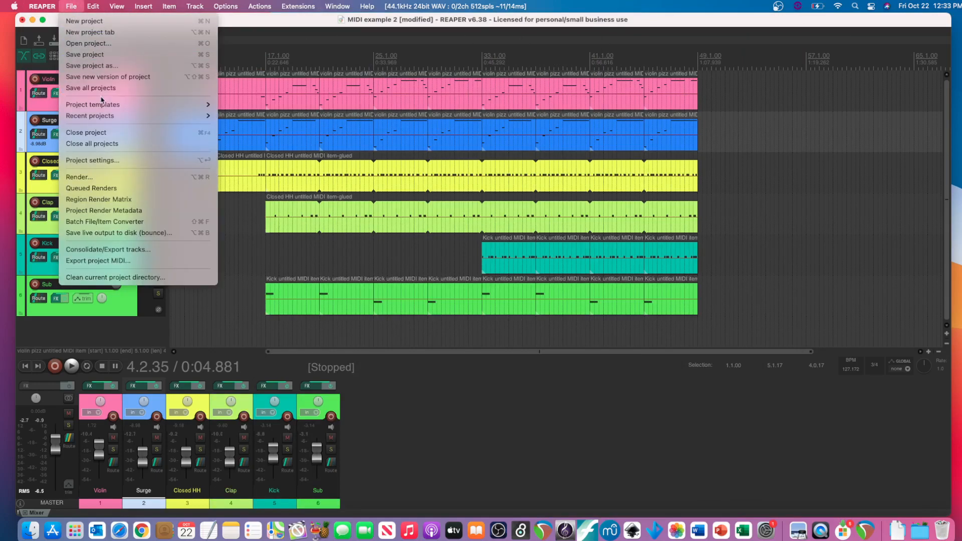
mouse_move(106, 115)
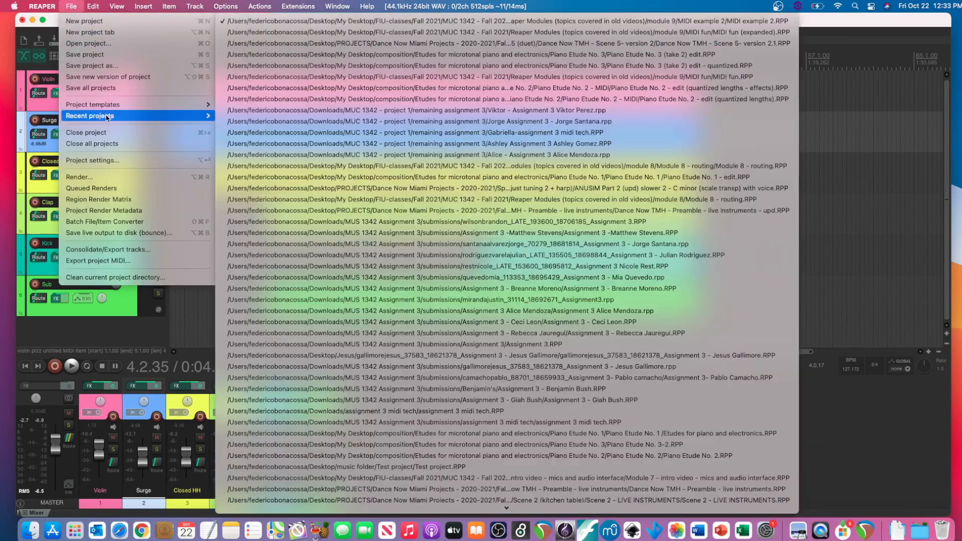
left_click(452, 31)
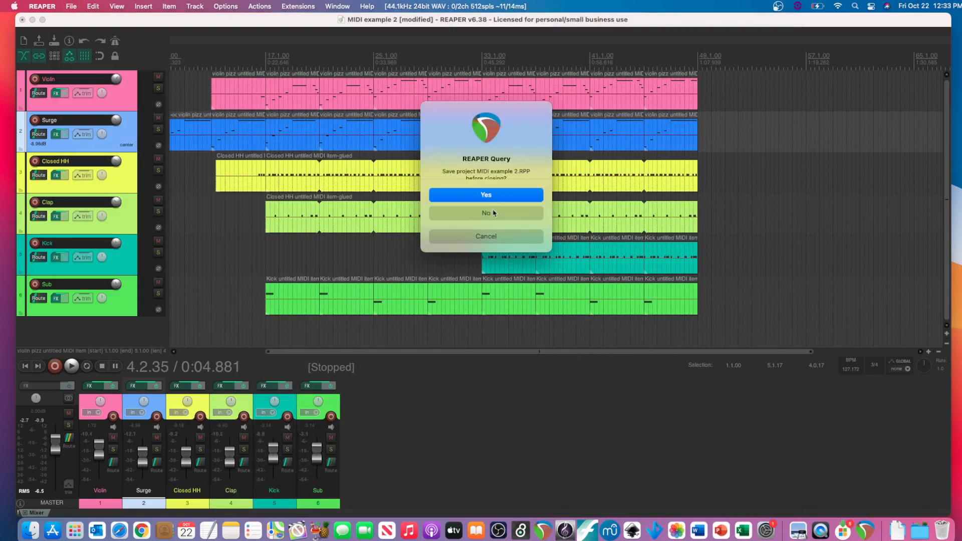
left_click(493, 213)
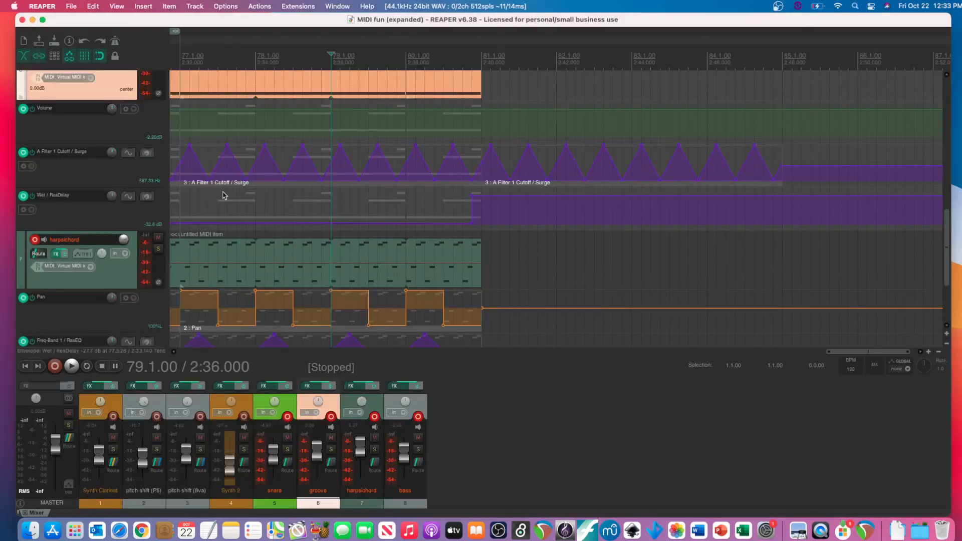
- Hide the mixer so the tracks and automation lanes have more room
scroll(112, 206, "up", 5)
scroll(112, 206, "up", 3)
scroll(112, 206, "left", 10)
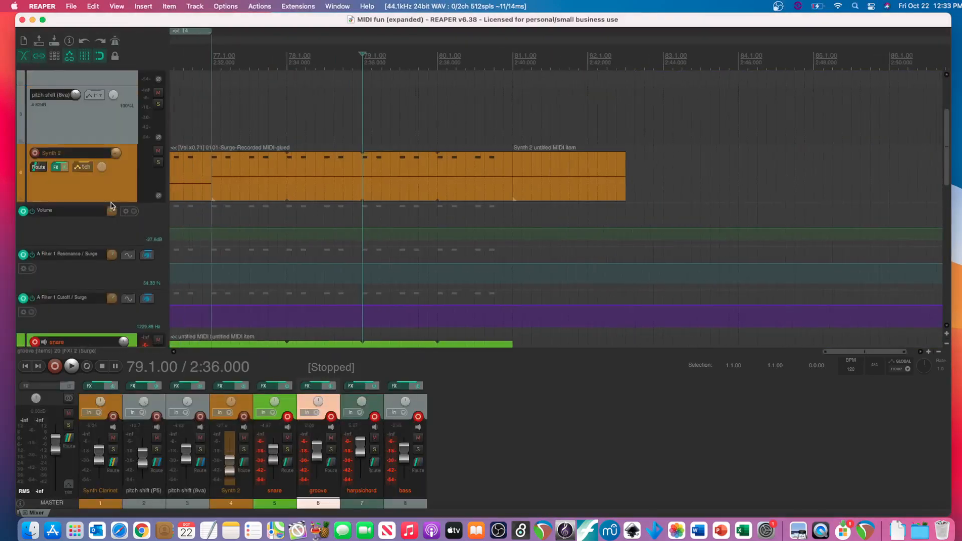
scroll(112, 206, "left", 20)
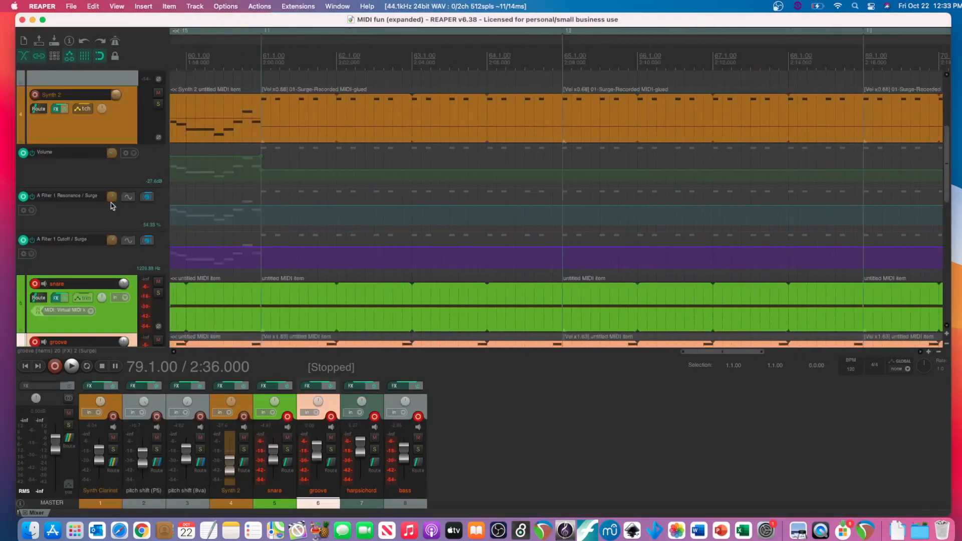
scroll(112, 206, "left", 9)
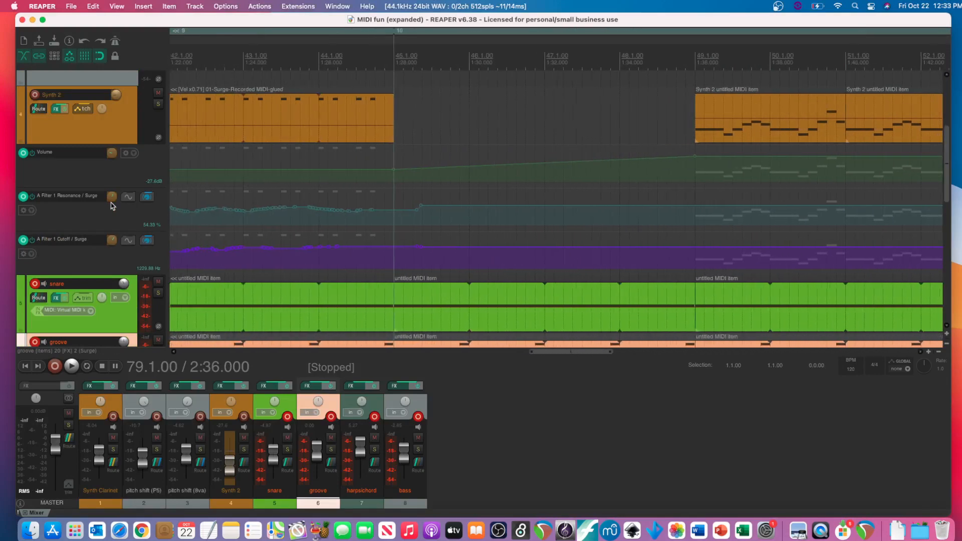
left_click(120, 5)
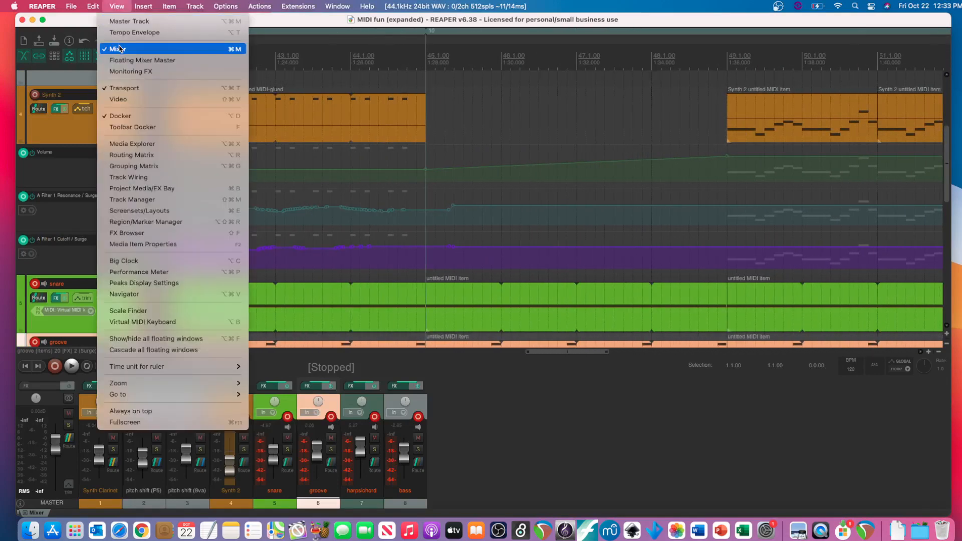
left_click(120, 47)
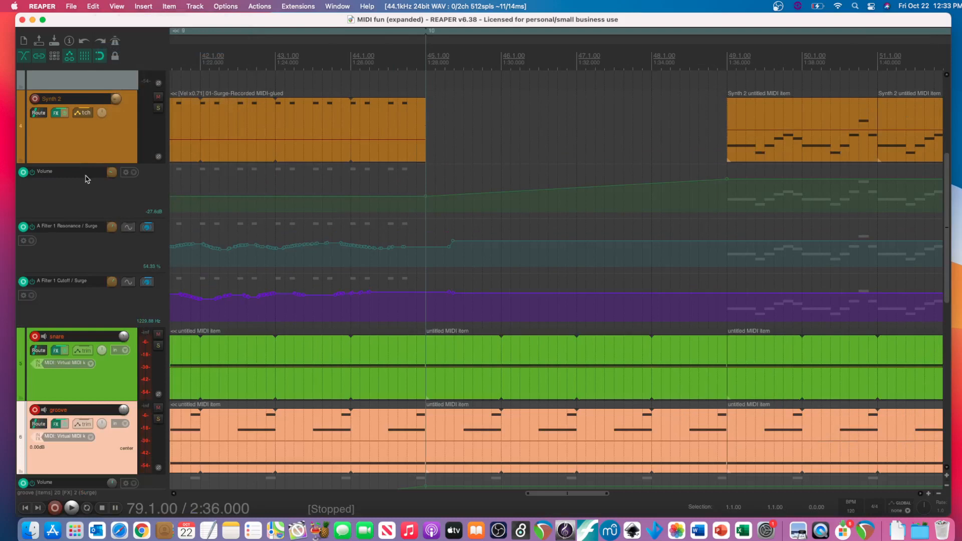
- Reduce the track heights and look over the arrangement from the Synth Clarinet track down, back to measure 1
scroll(86, 145, "up", 3)
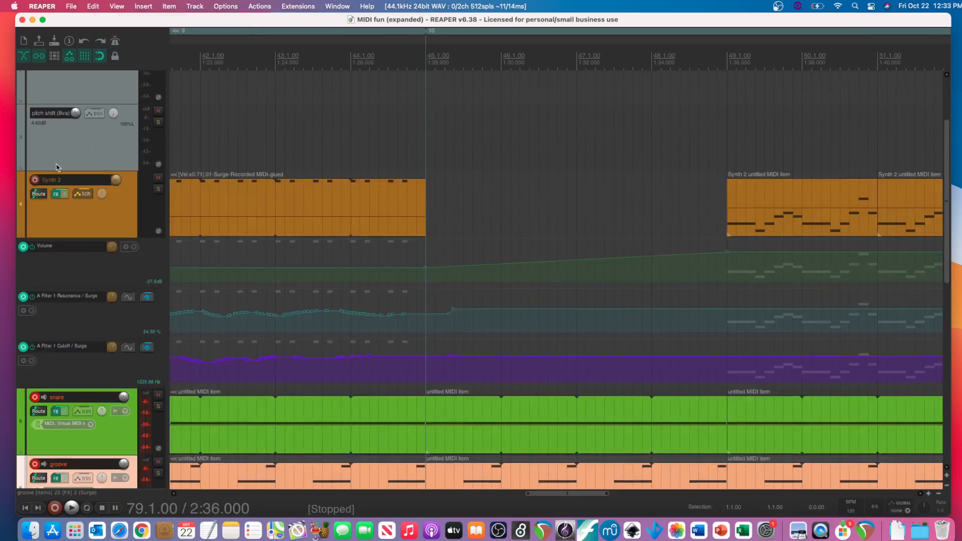
key("super+Down")
key("super+Down")
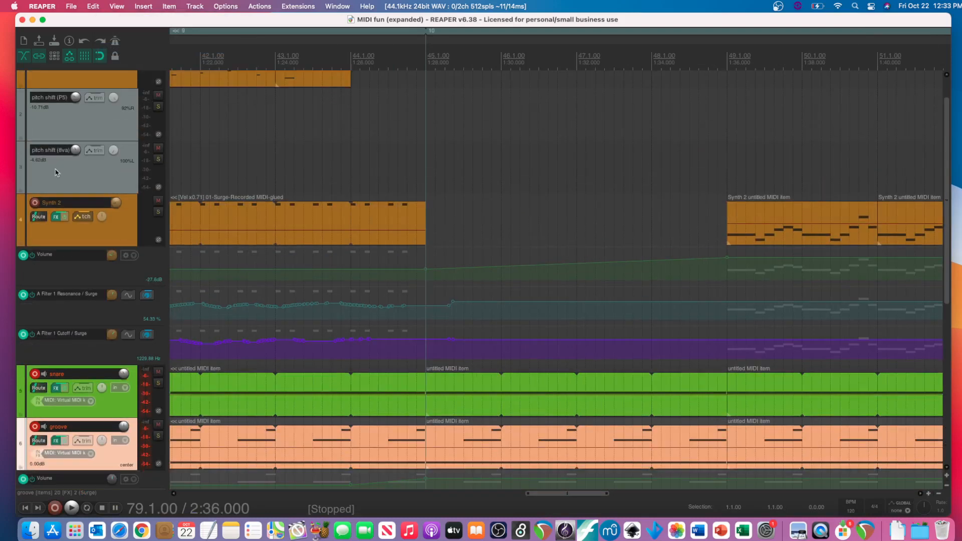
scroll(51, 187, "down", 5)
scroll(51, 187, "up", 6)
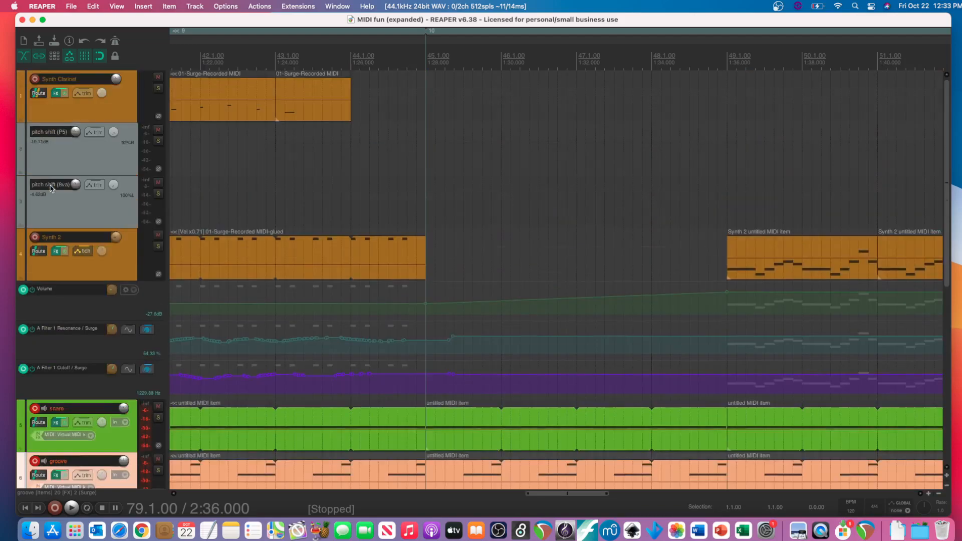
scroll(50, 187, "left", 15)
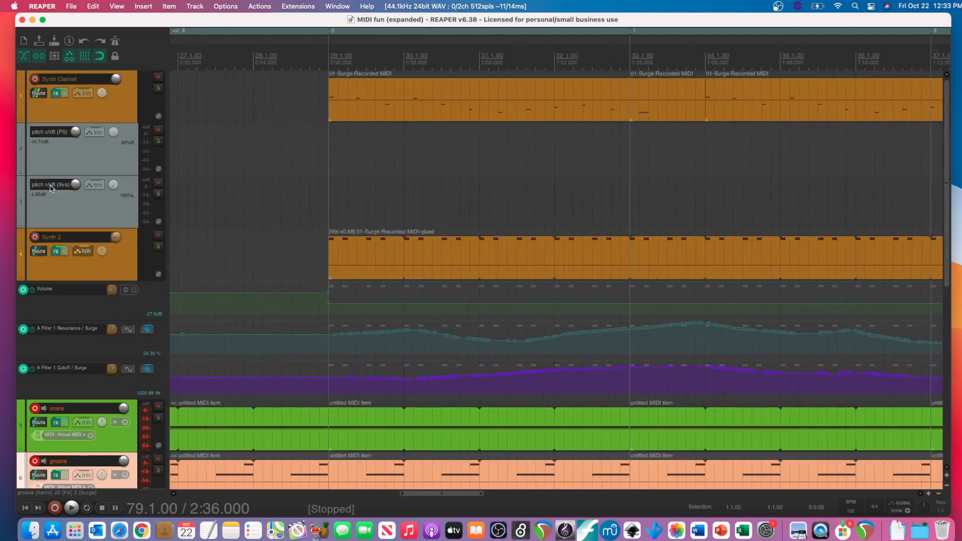
scroll(50, 187, "left", 10)
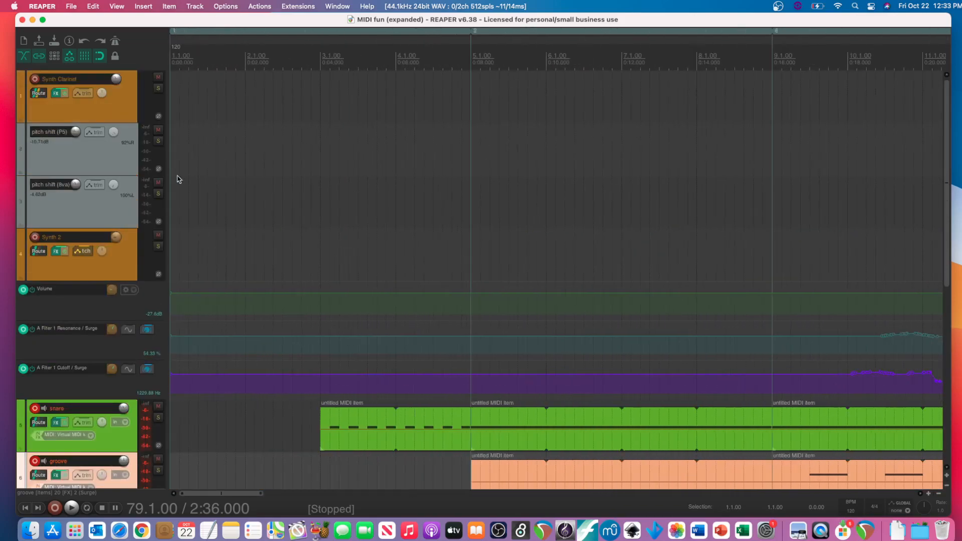
- Look over the tracks and their automation lanes, and open the effects window of the bass track
scroll(54, 446, "down", 10)
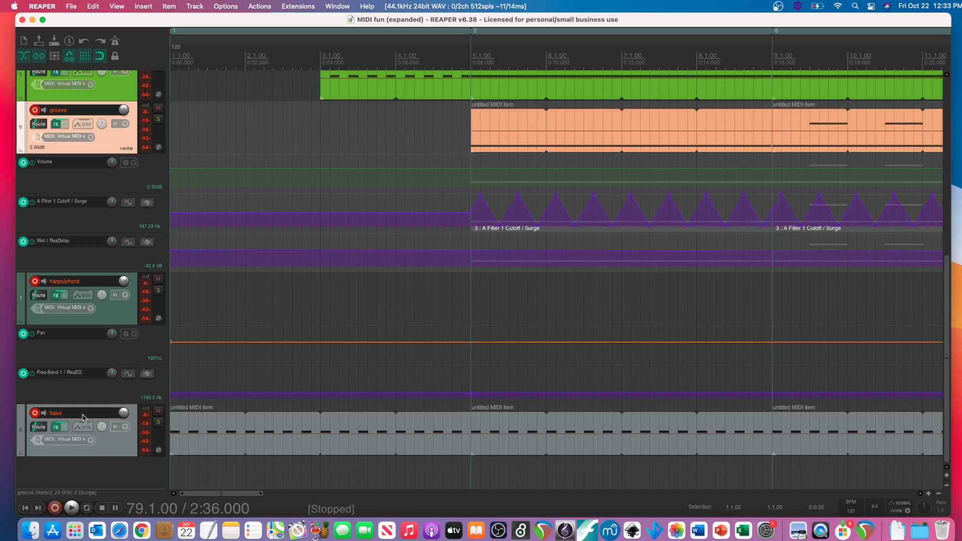
scroll(74, 424, "up", 3)
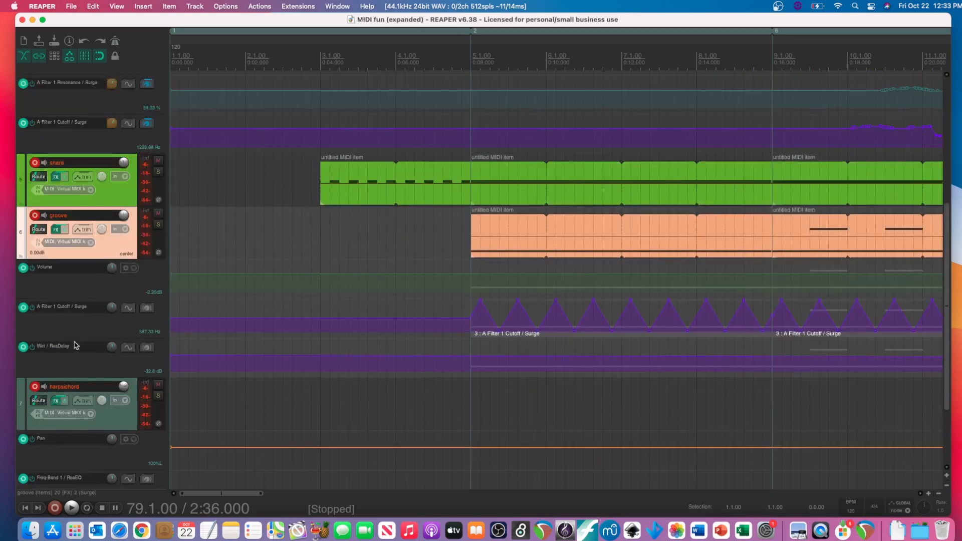
scroll(68, 244, "up", 7)
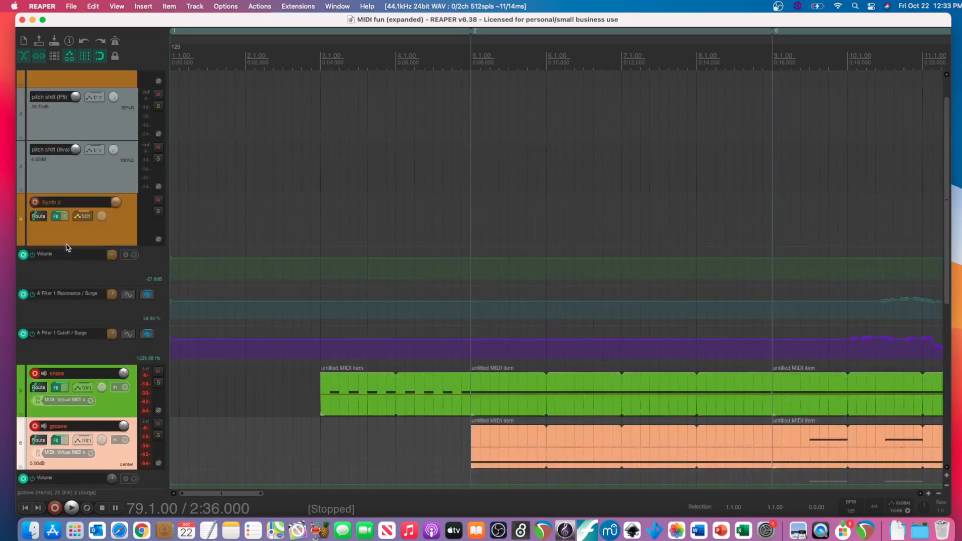
scroll(68, 247, "down", 6)
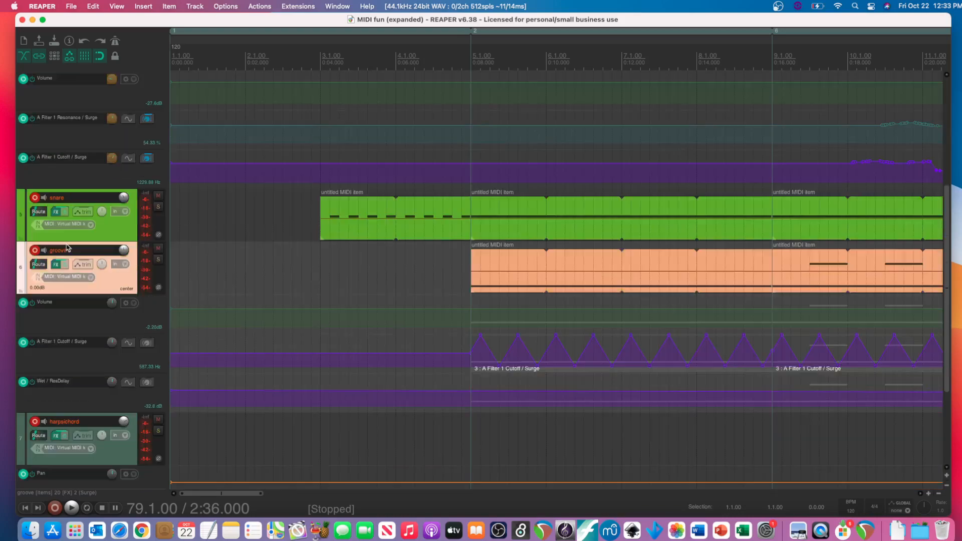
scroll(68, 247, "down", 4)
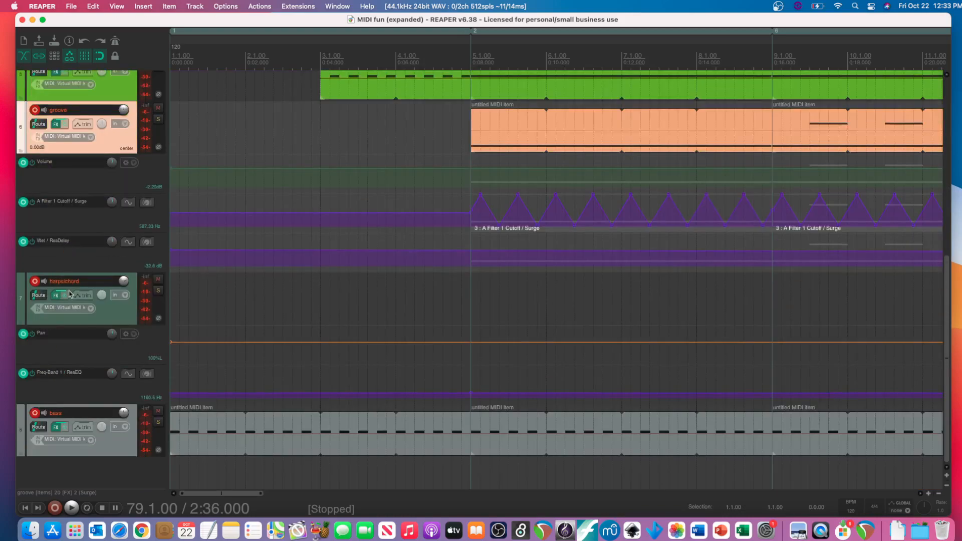
left_click(56, 431)
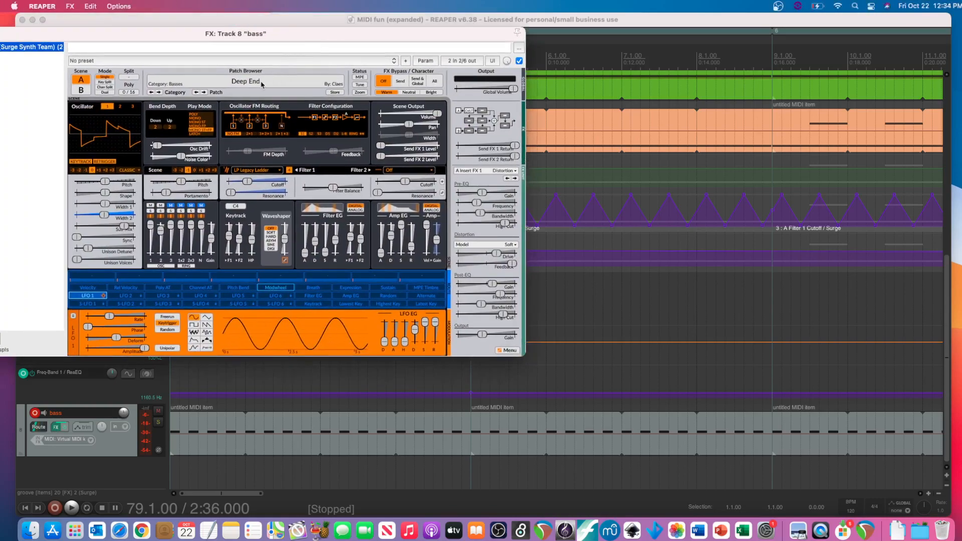
- Look through Surge's Percussion and Basses factory patches without changing the bass patch, and close the effects window
left_click(259, 82)
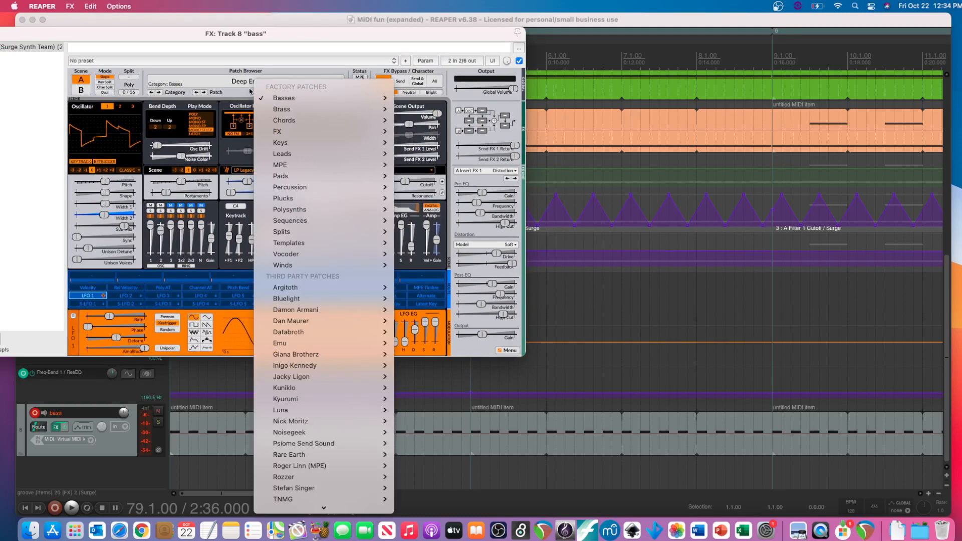
mouse_move(275, 191)
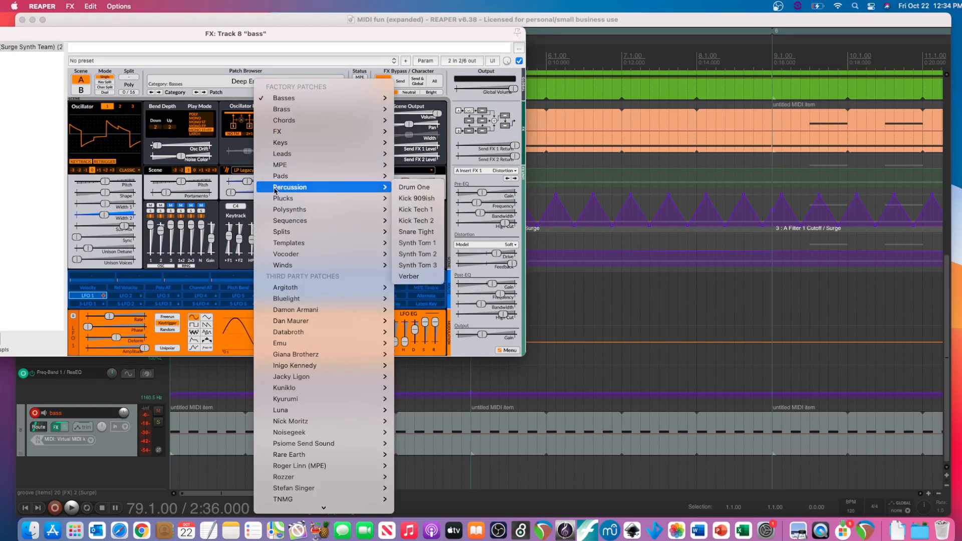
mouse_move(283, 97)
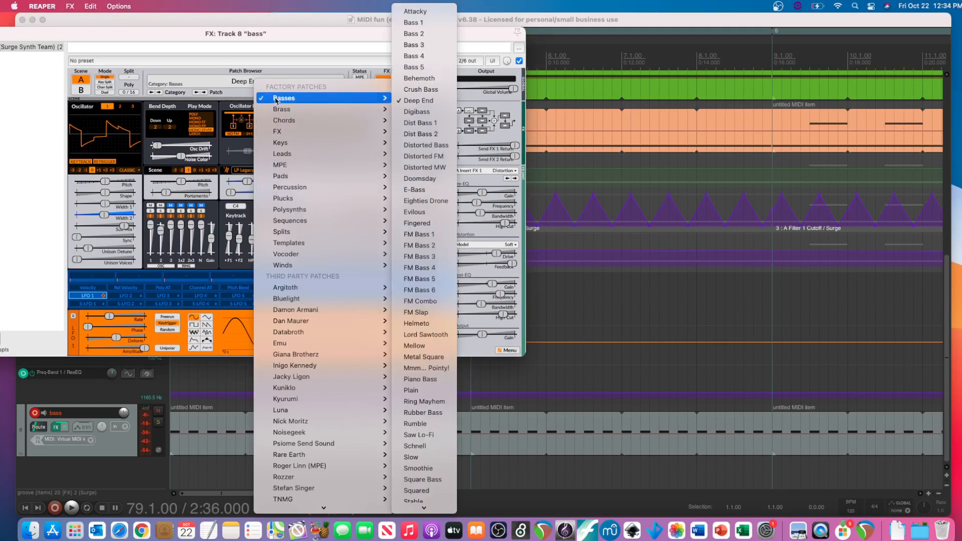
left_click(227, 72)
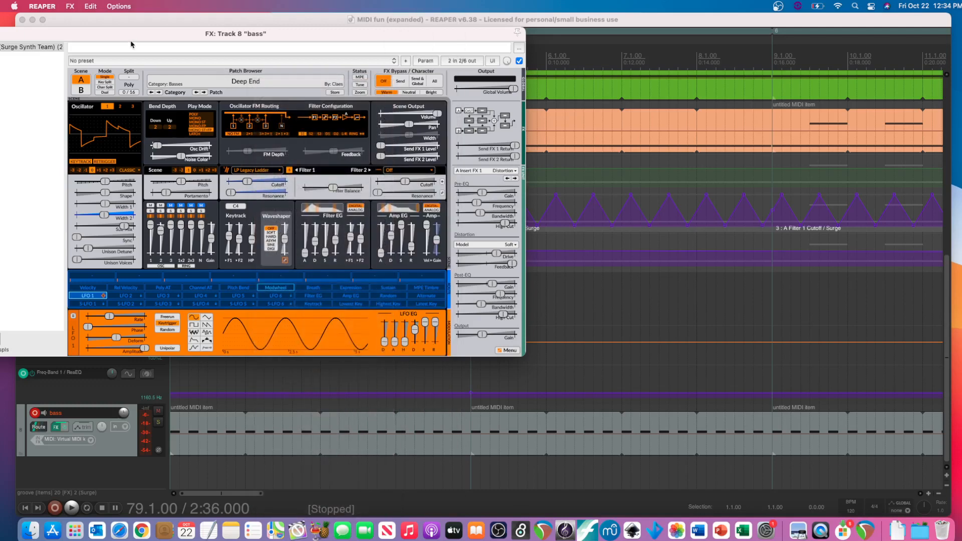
left_click_drag(130, 40, 198, 36)
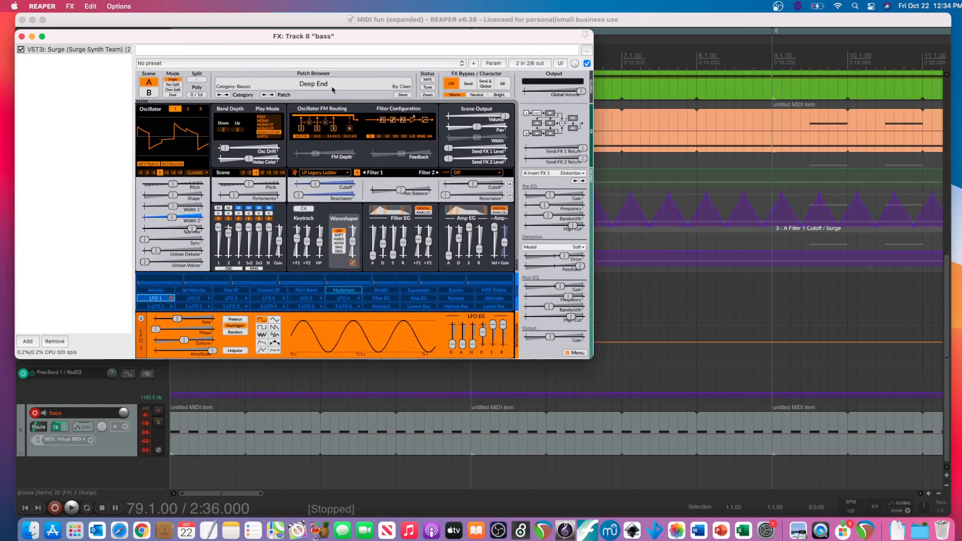
left_click(21, 36)
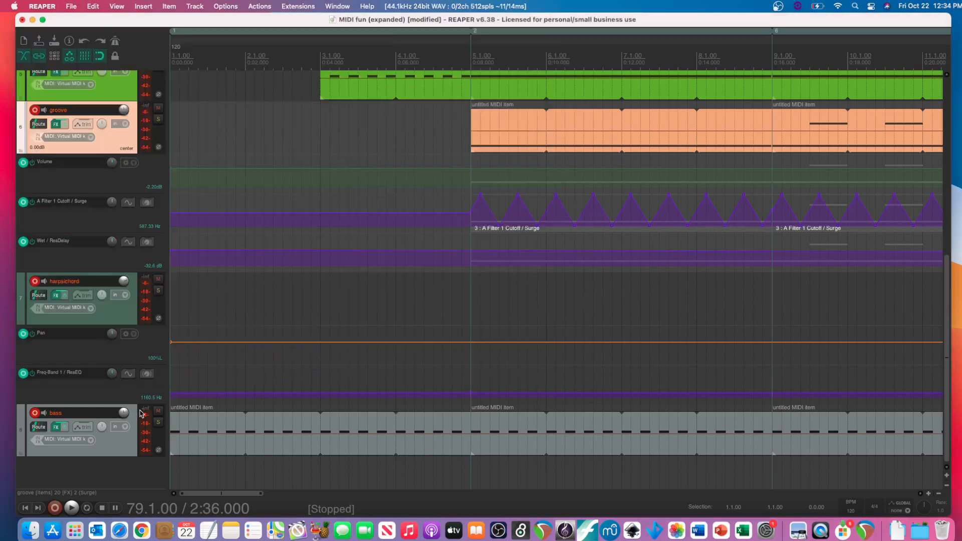
- Return the playhead to the project start and disarm recording on the bass, harpsichord, groove and snare tracks
left_click(25, 508)
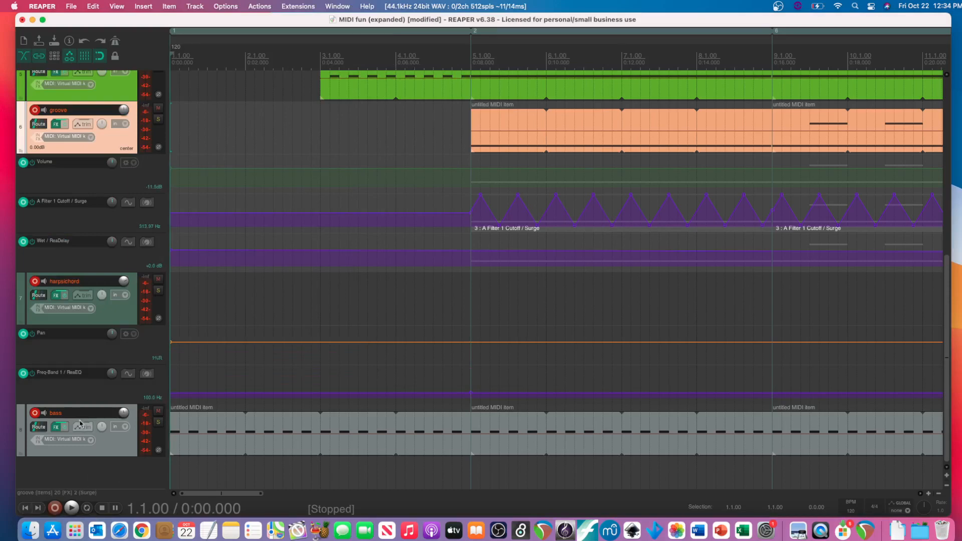
left_click(36, 413)
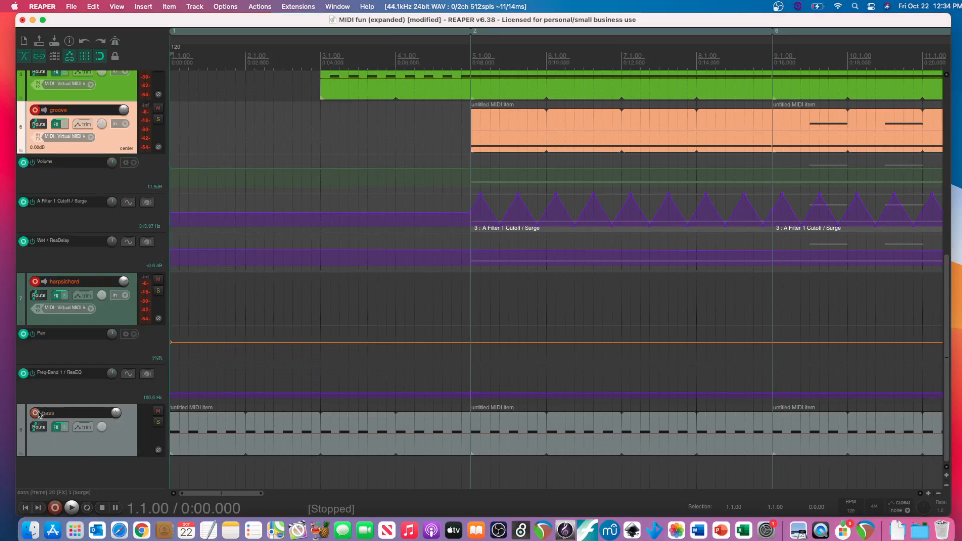
left_click(35, 281)
left_click(35, 110)
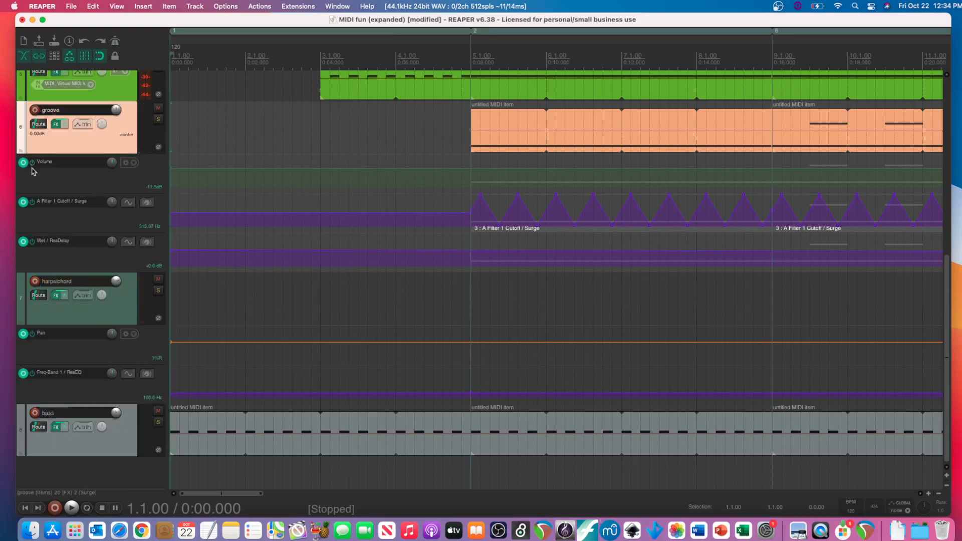
scroll(33, 171, "up", 5)
left_click(35, 321)
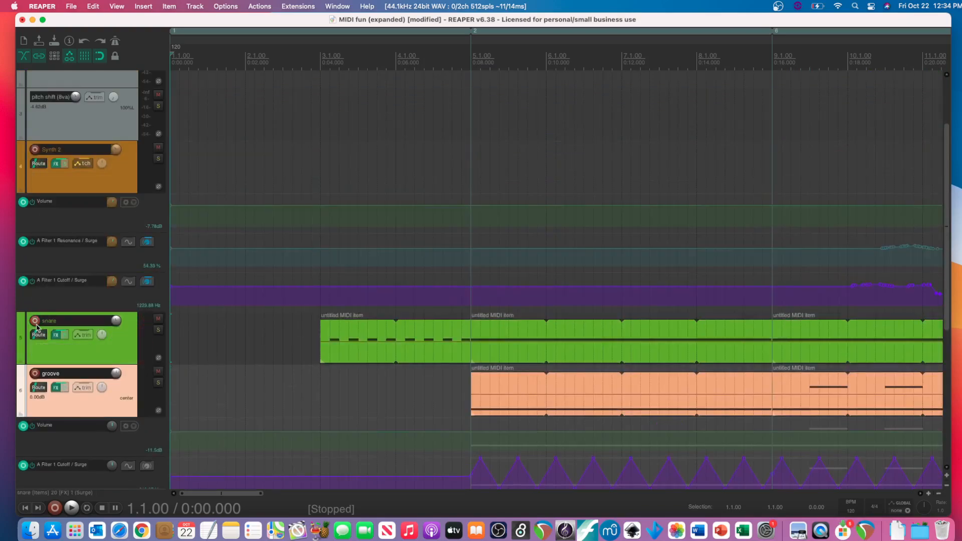
scroll(27, 272, "up", 3)
scroll(50, 151, "down", 10)
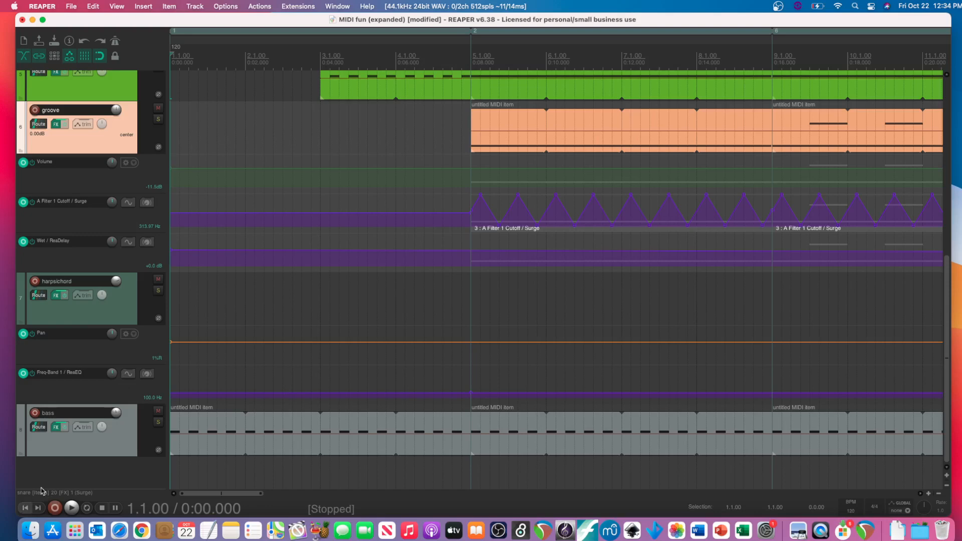
- Solo the bass track, play it from the project start, stop playback and remove the solo
left_click(158, 425)
key("space")
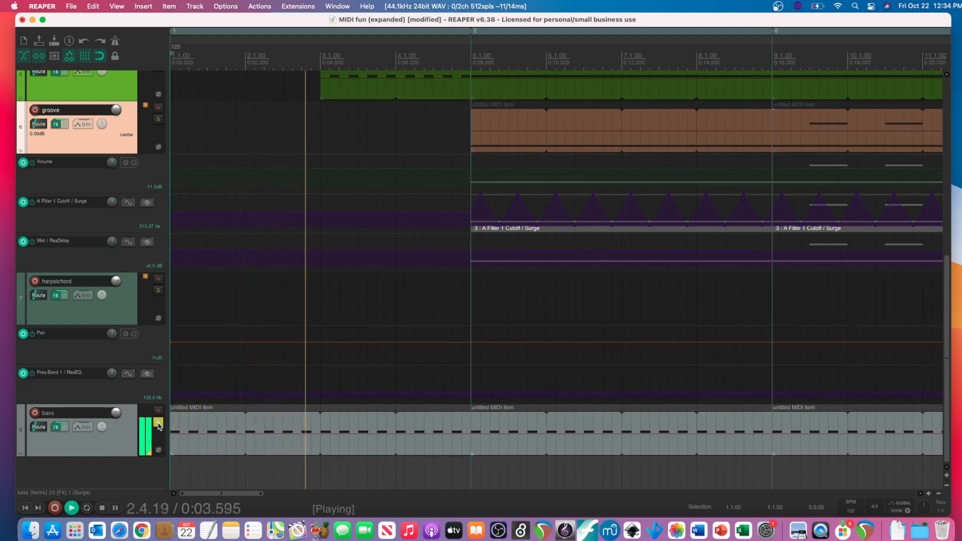
key("space")
left_click(158, 425)
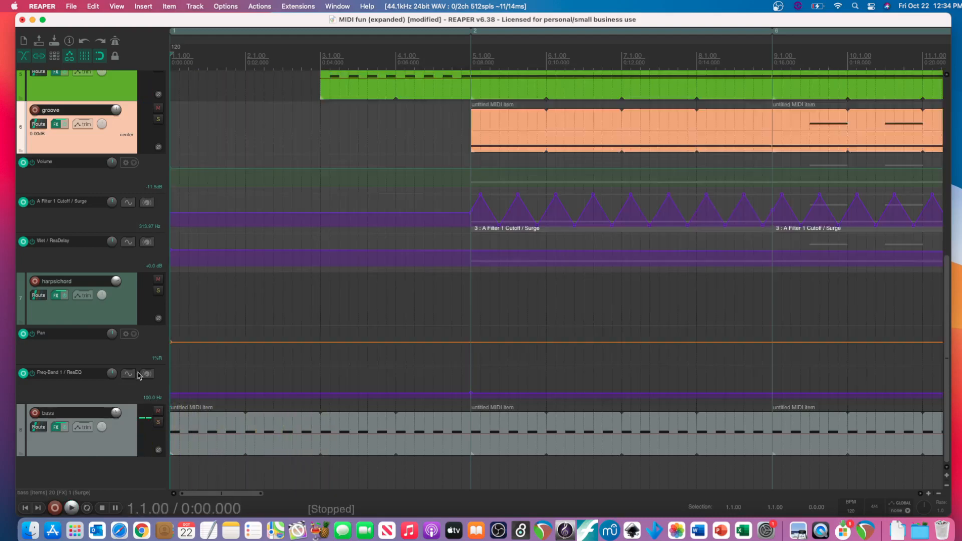
- Solo the snare and bass tracks together and play them from the project start before stopping
scroll(129, 362, "up", 2)
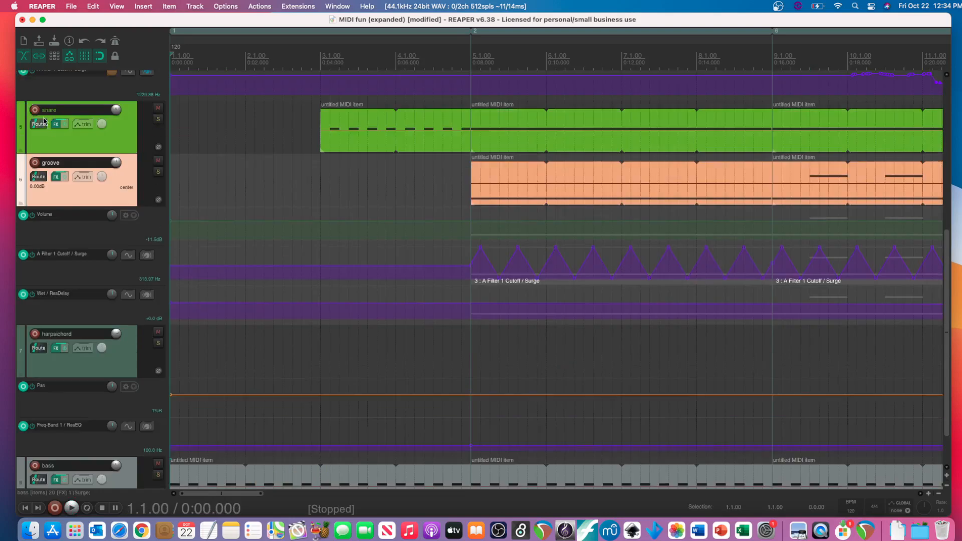
left_click(158, 120)
scroll(103, 239, "down", 2)
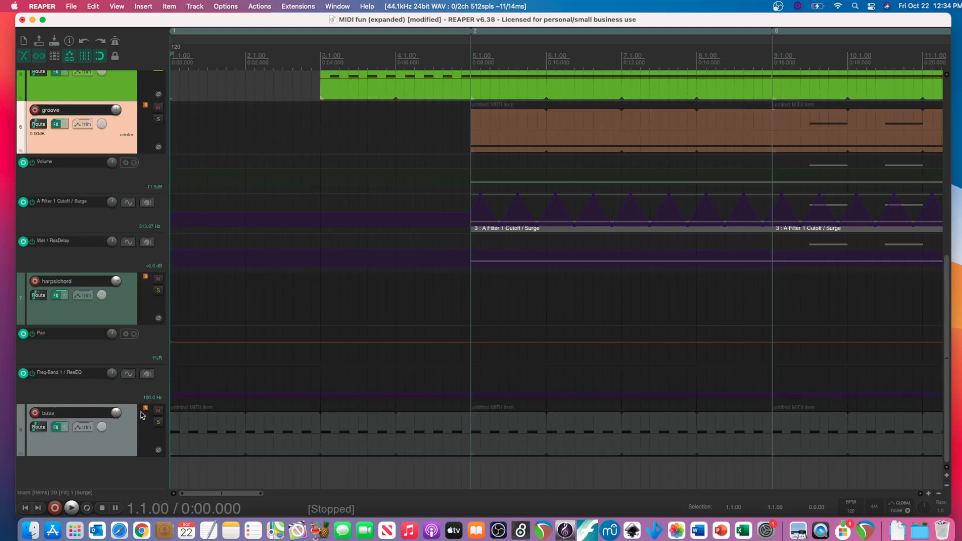
left_click(158, 423)
key("space")
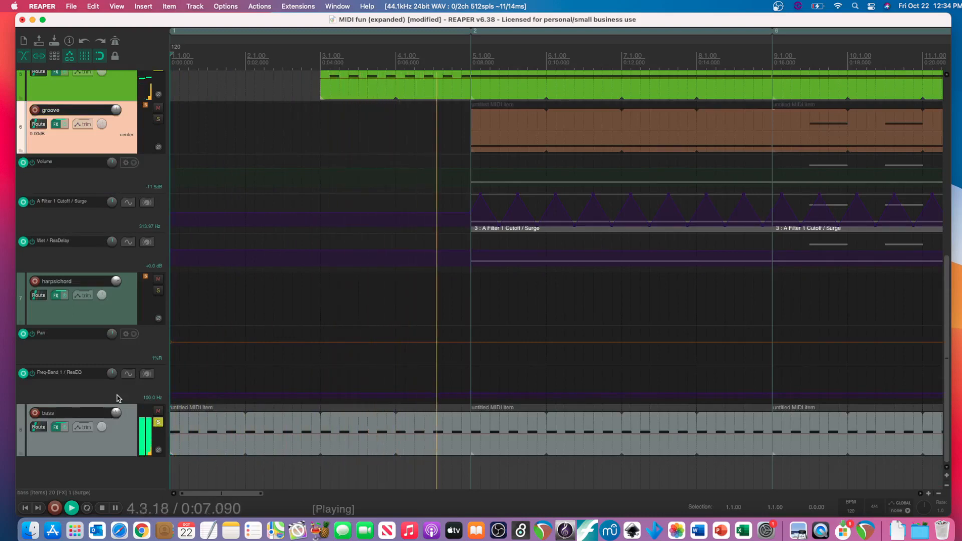
key("space")
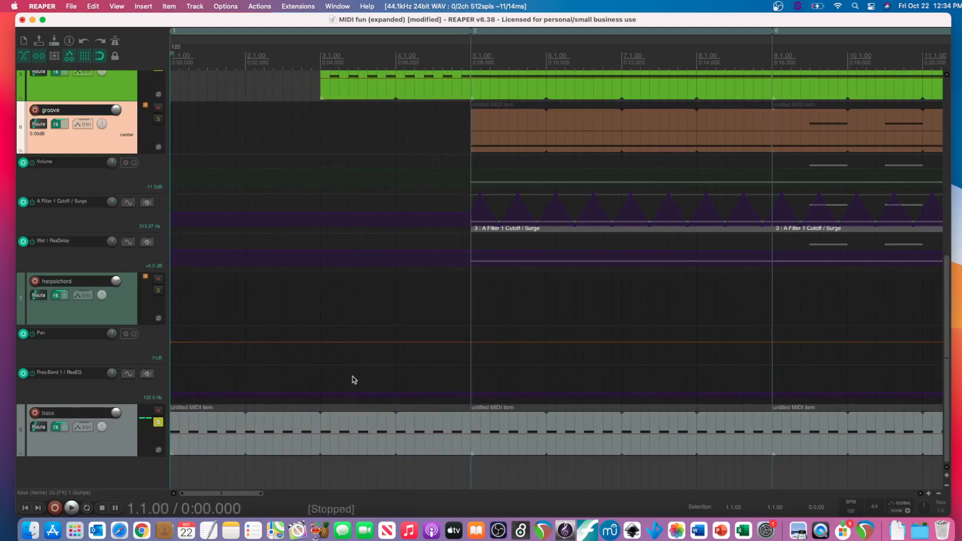
- Play the soloed snare and bass briefly from measure 5, stop, and clear the solos
left_click(476, 358)
key("space")
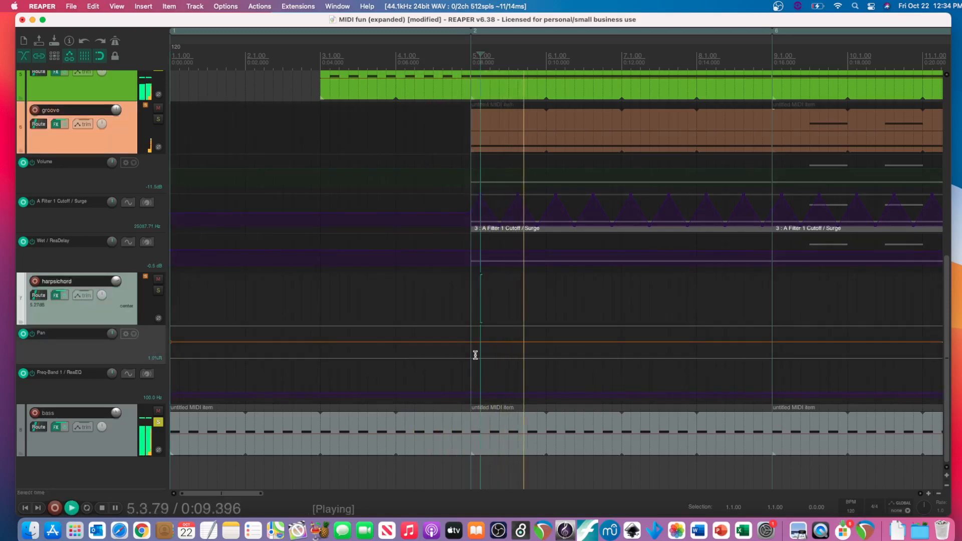
key("space")
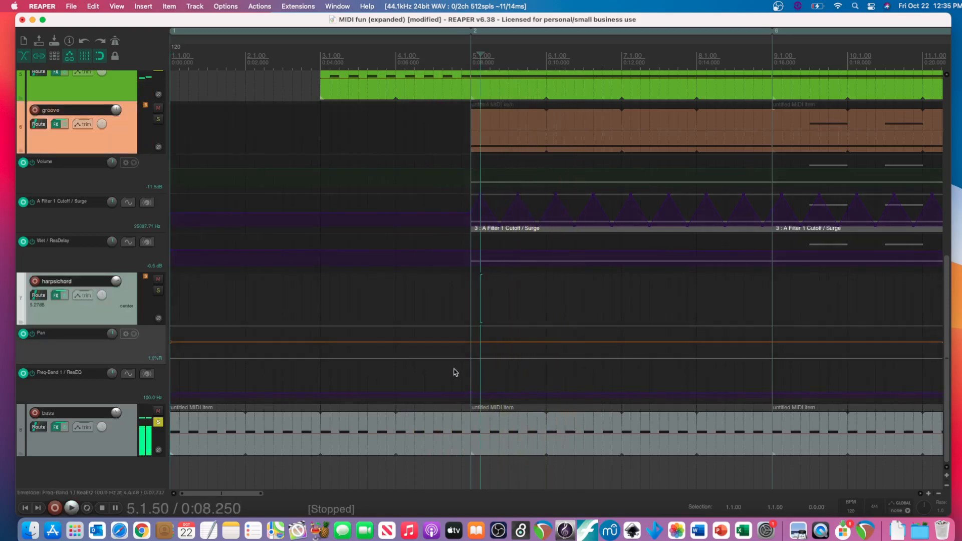
scroll(116, 321, "up", 3)
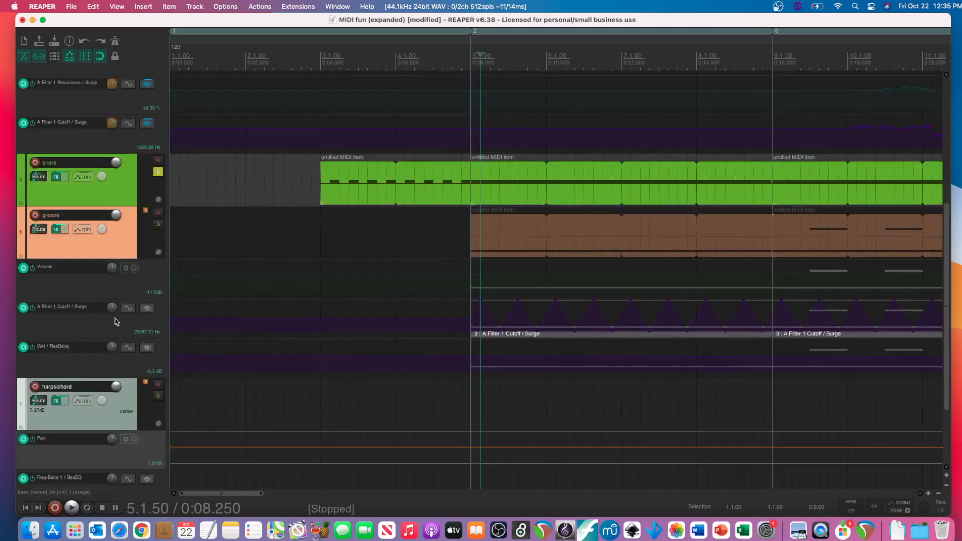
left_click(158, 172)
- Solo the Synth Clarinet track, play it from its first item at measure 29, stop and remove the solo
scroll(117, 234, "up", 3)
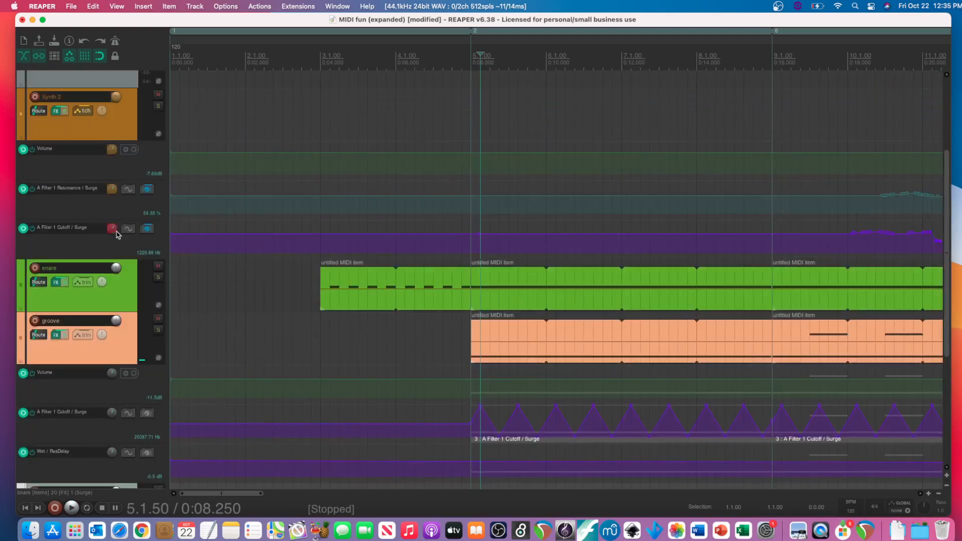
scroll(100, 196, "up", 4)
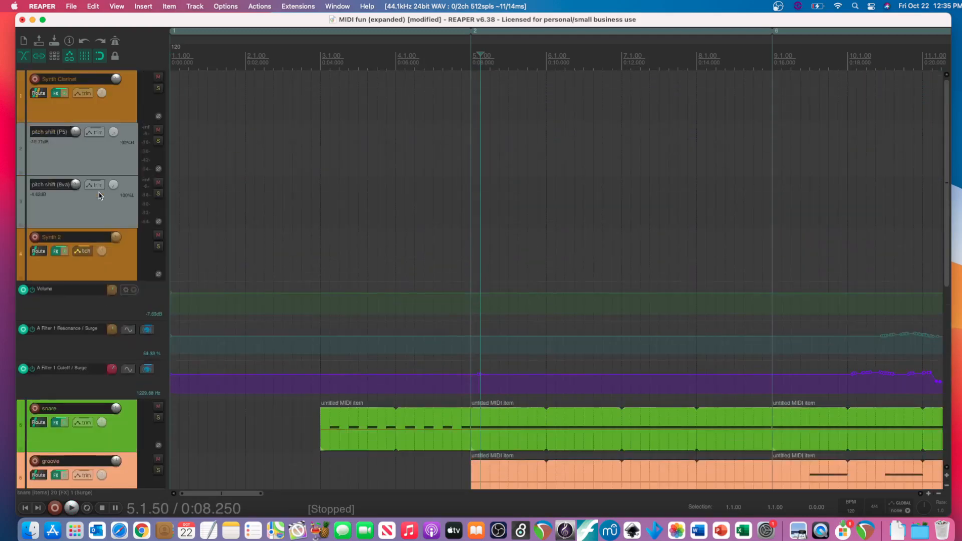
scroll(100, 196, "right", 5)
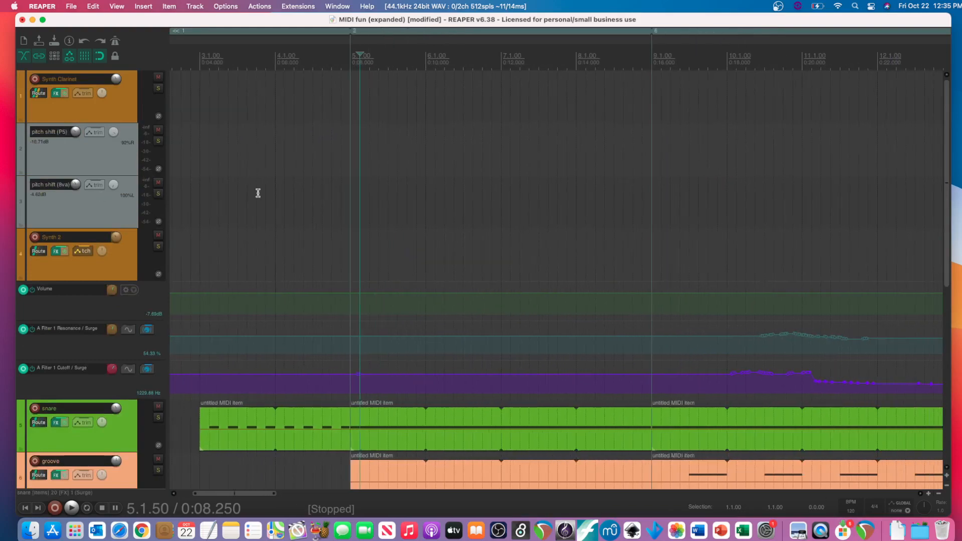
scroll(258, 193, "right", 10)
scroll(258, 193, "right", 20)
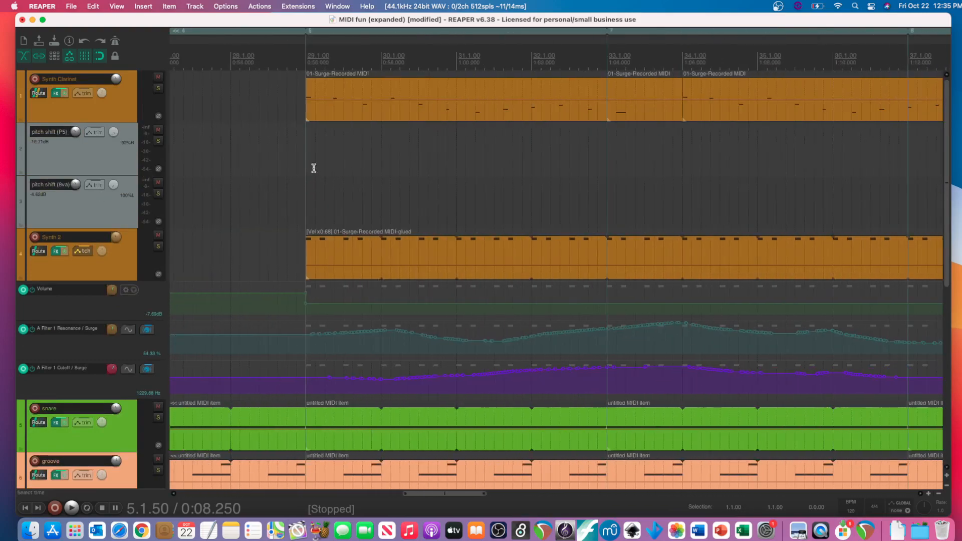
left_click(158, 89)
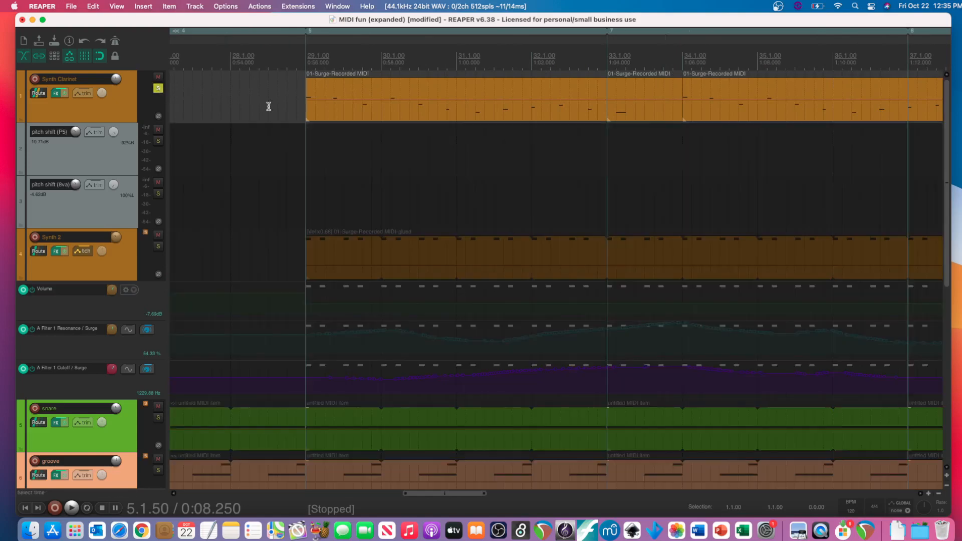
left_click(306, 119)
key("space")
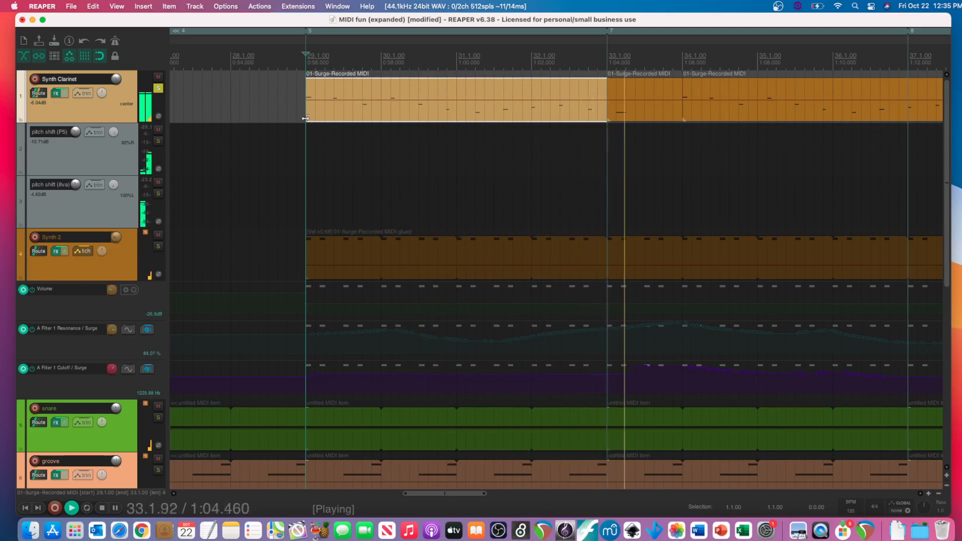
key("space")
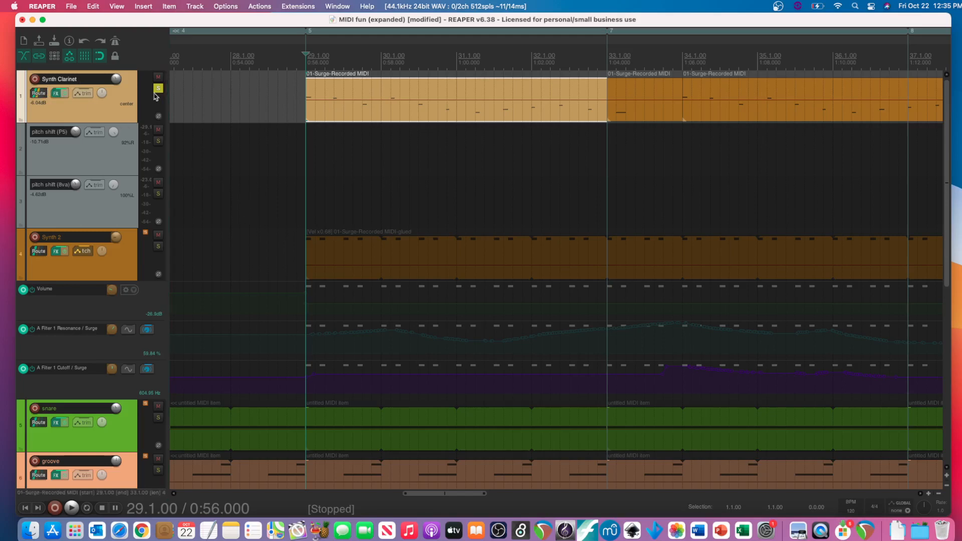
left_click(159, 89)
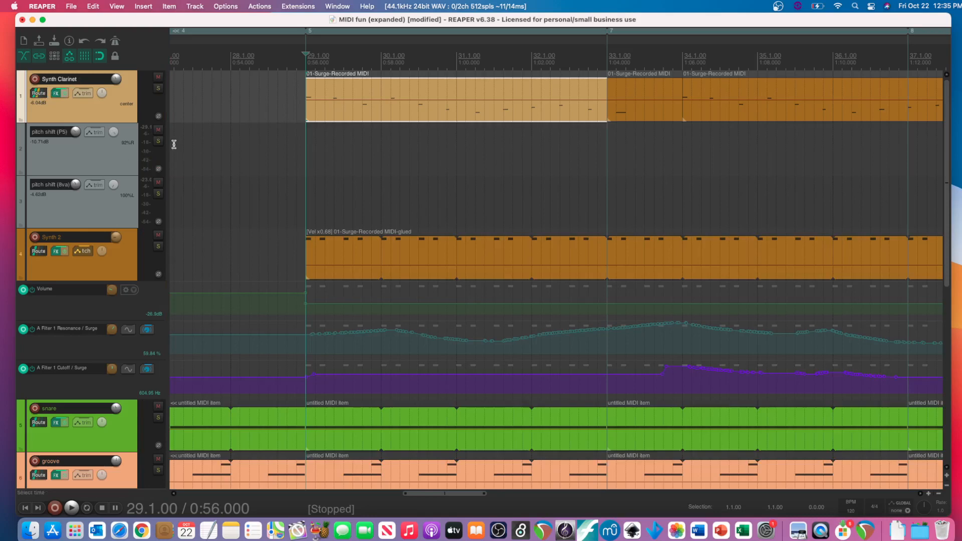
- Solo the Synth Clarinet, pitch shift (P5) and pitch shift (8va) tracks together, play them from measure 29 and stop
left_click(88, 170)
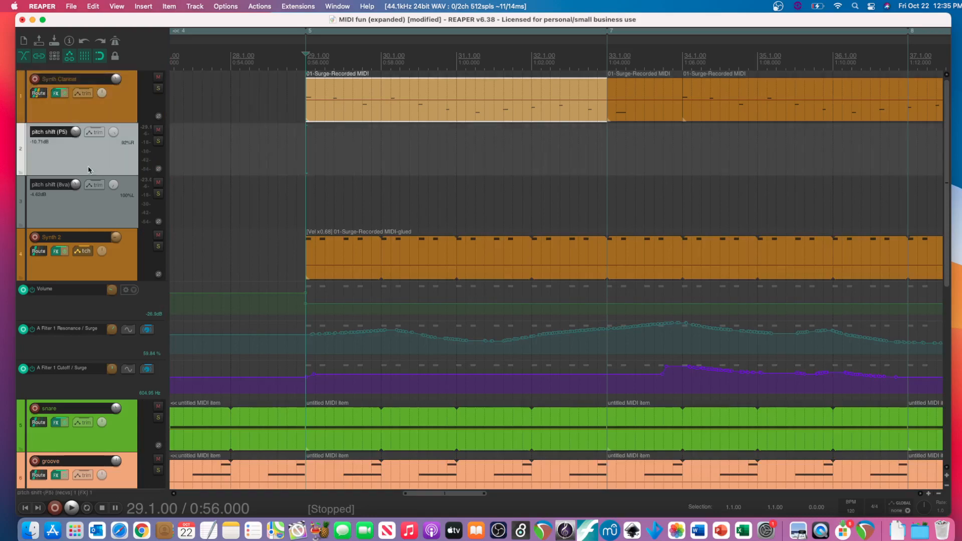
left_click(90, 202)
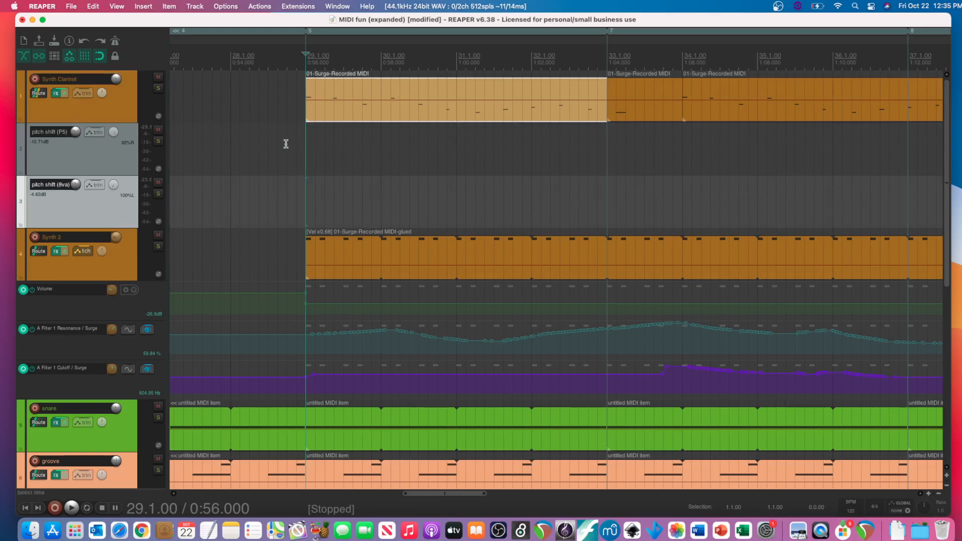
left_click(158, 88)
left_click(157, 141)
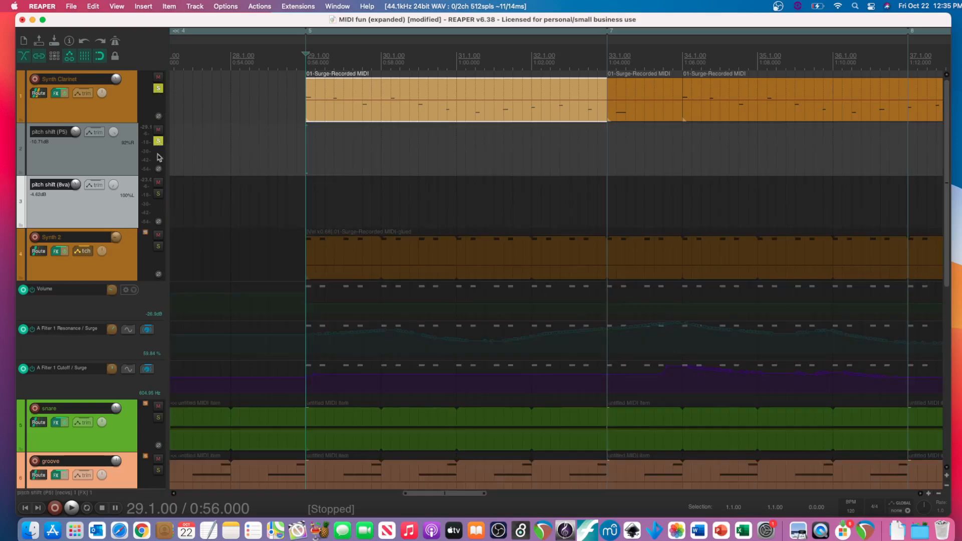
left_click(158, 194)
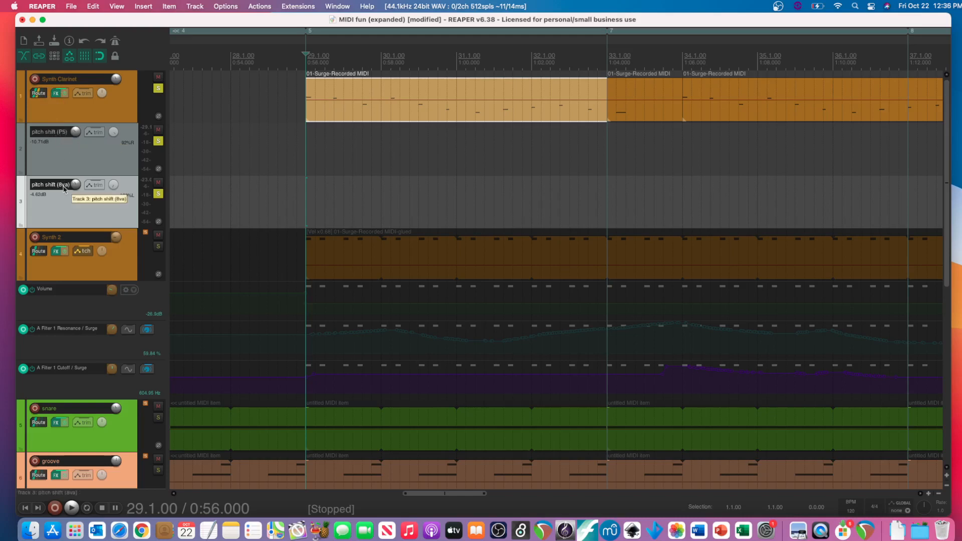
mouse_move(114, 135)
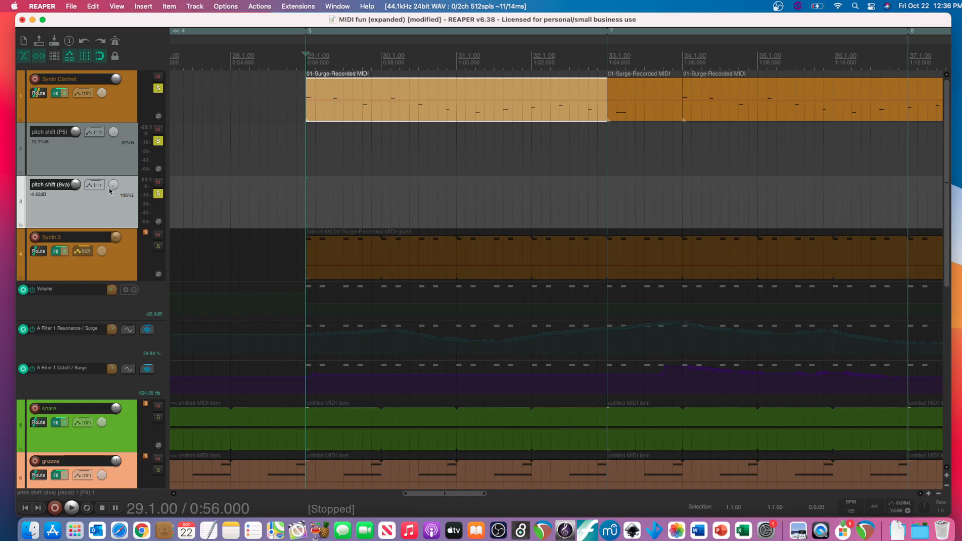
key("space")
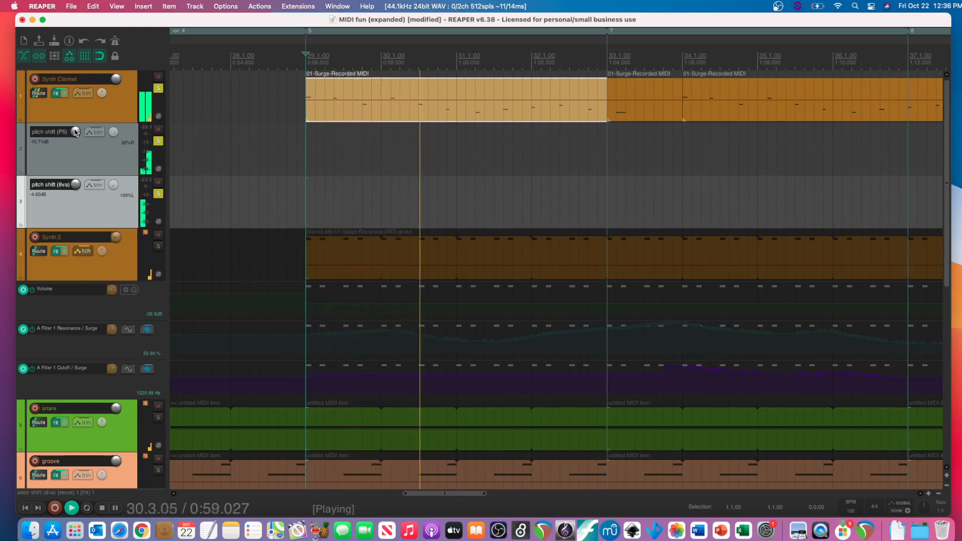
key("space")
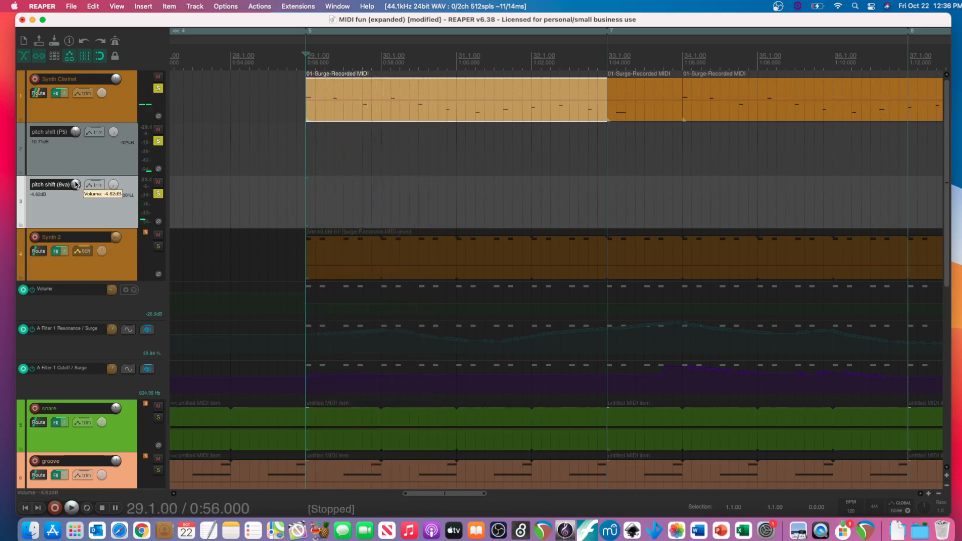
- Raise pitch shift (P5) to -3.97 dB and pitch shift (8va) to -0.24 dB, checking the balance by playing from measure 29
left_click_drag(77, 132, 76, 130)
key("space")
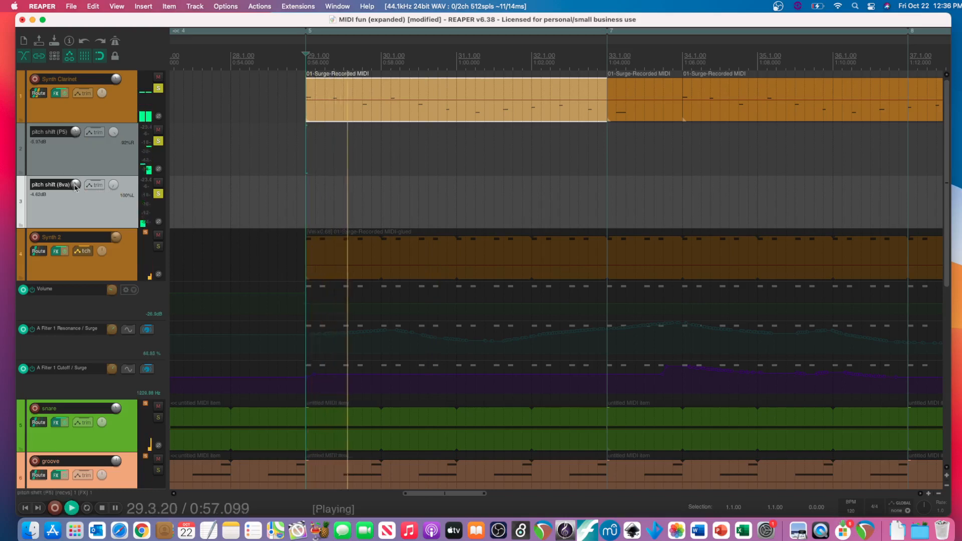
mouse_move(75, 185)
left_mouse_down()
mouse_move(76, 162)
mouse_move(76, 174)
left_mouse_up()
key("space")
key("space")
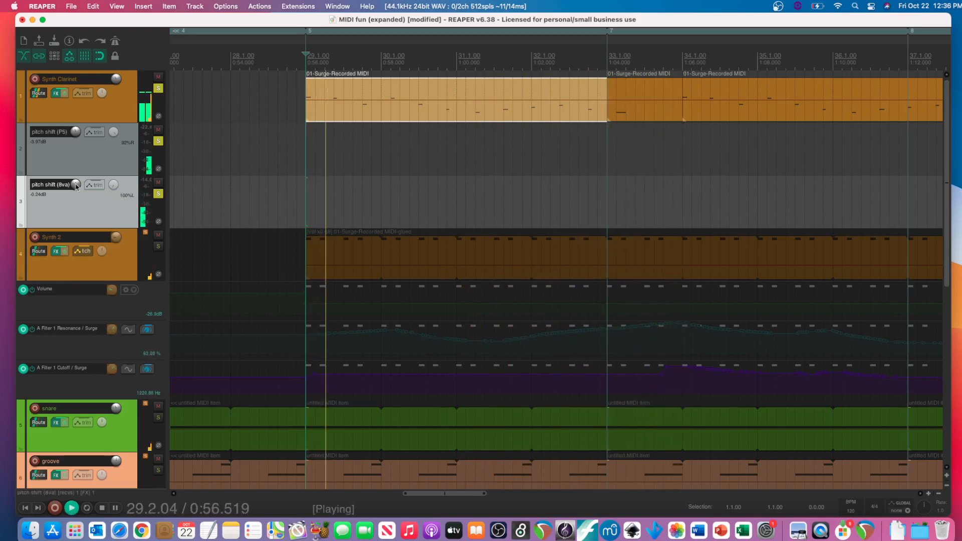
key("space")
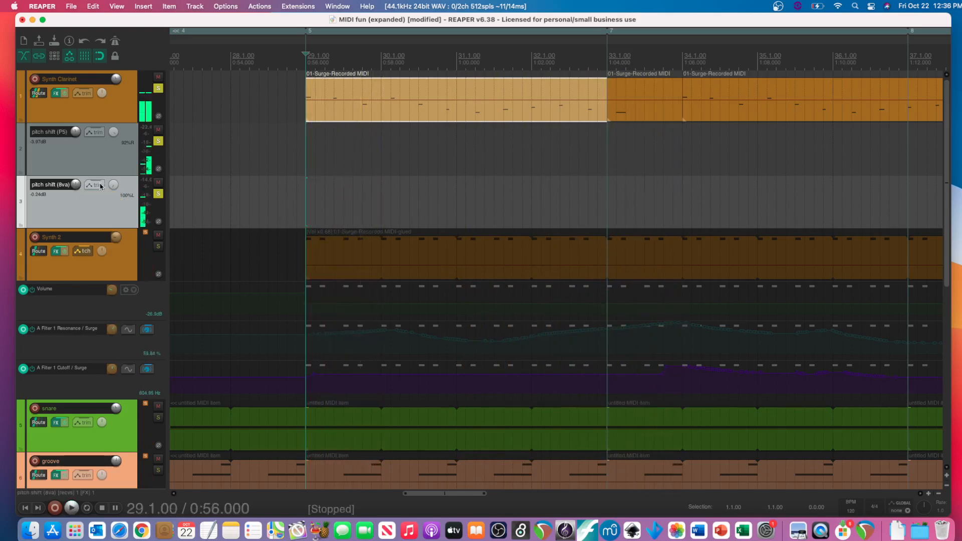
- Play the soloed clarinet and pitch shift tracks briefly from measure 61 and stop
scroll(302, 170, "right", 15)
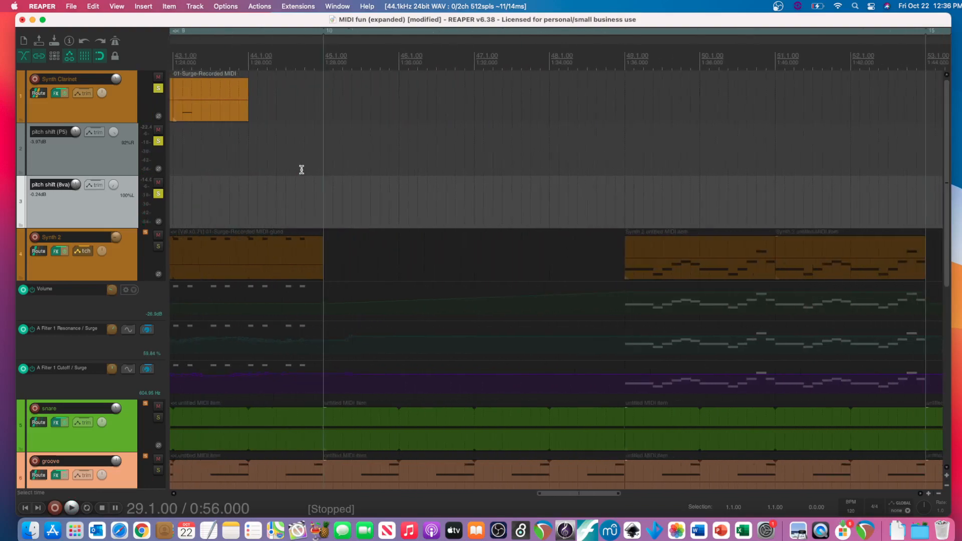
scroll(302, 170, "right", 3)
scroll(403, 163, "right", 3)
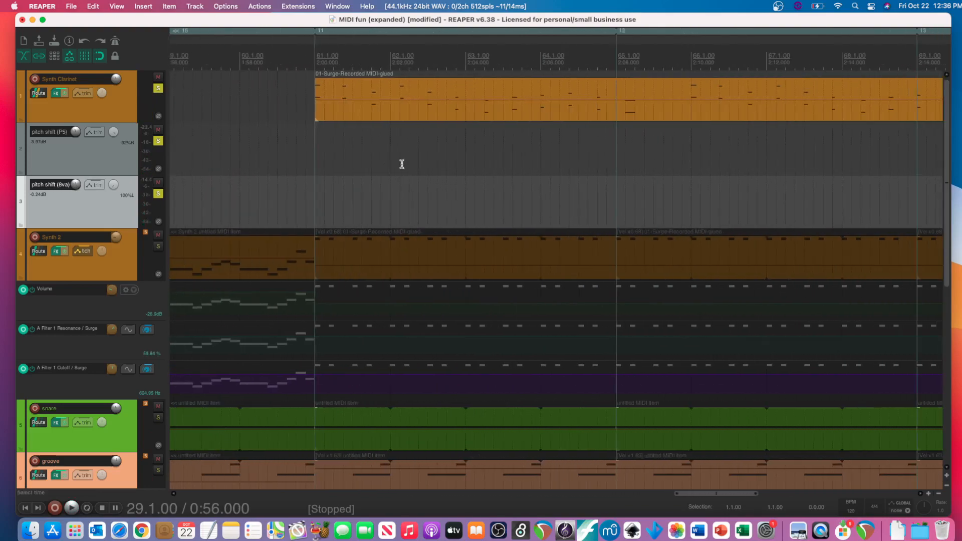
left_click(319, 135)
key("space")
key("space")
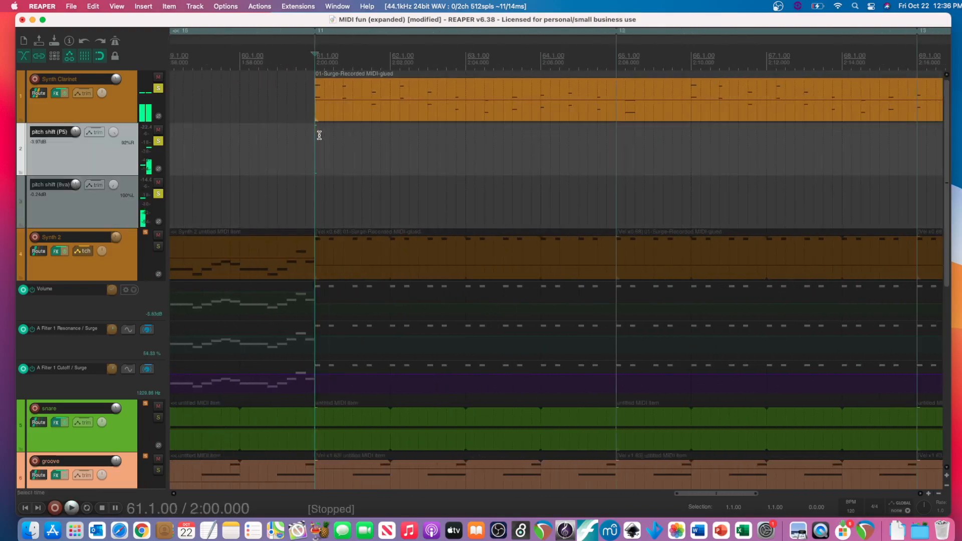
- Examine the Synth Clarinet's glued item at measure 61 in the MIDI editor, including its upper octave notes, and close the editor
double_click(333, 100)
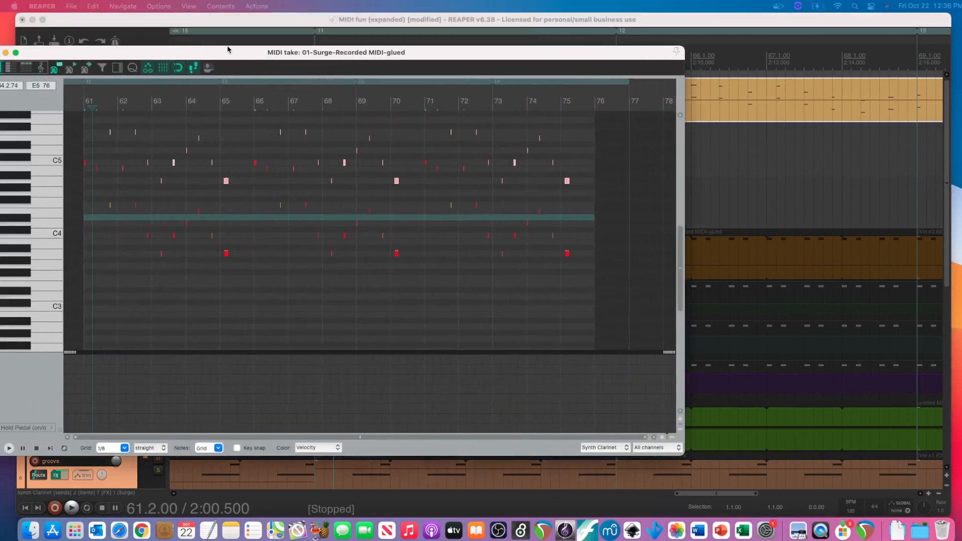
scroll(138, 219, "up", 10)
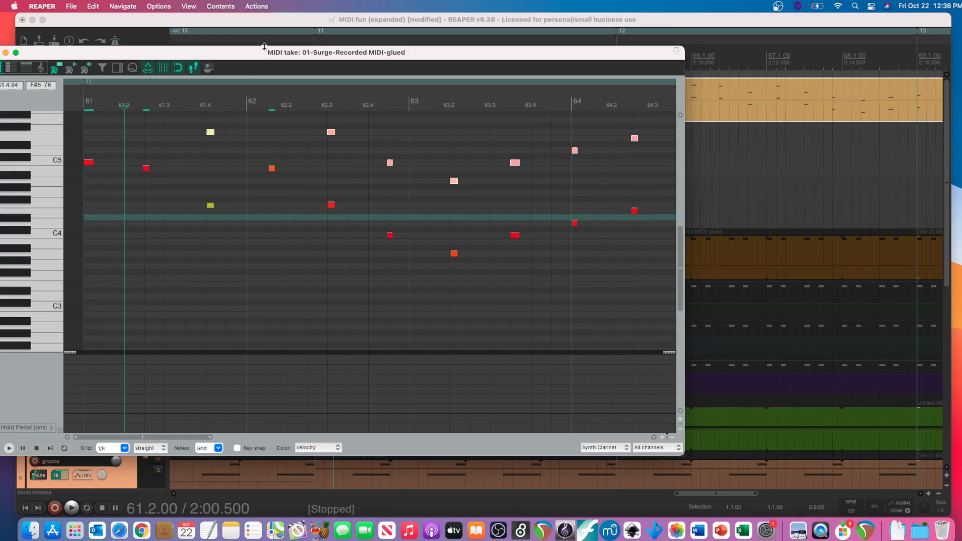
left_click_drag(257, 54, 310, 51)
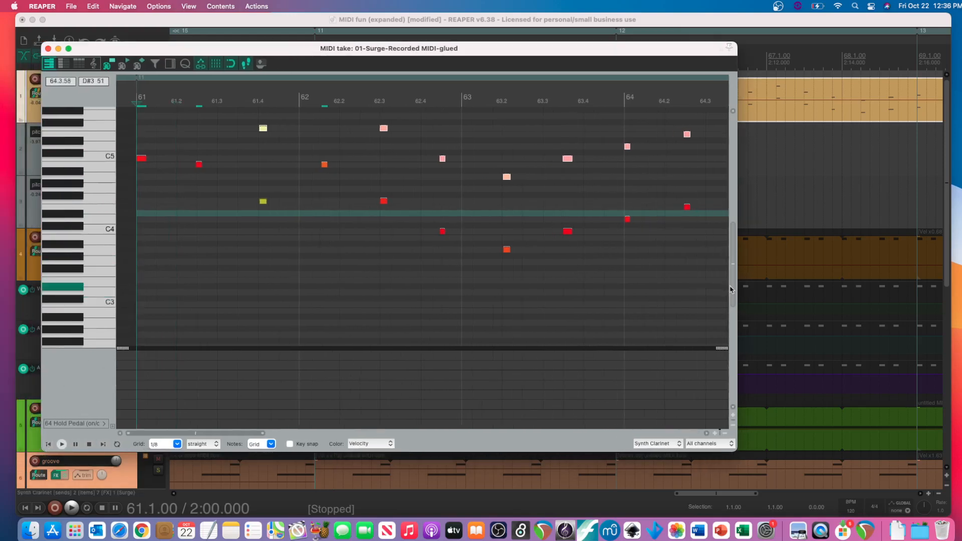
left_click_drag(733, 288, 736, 242)
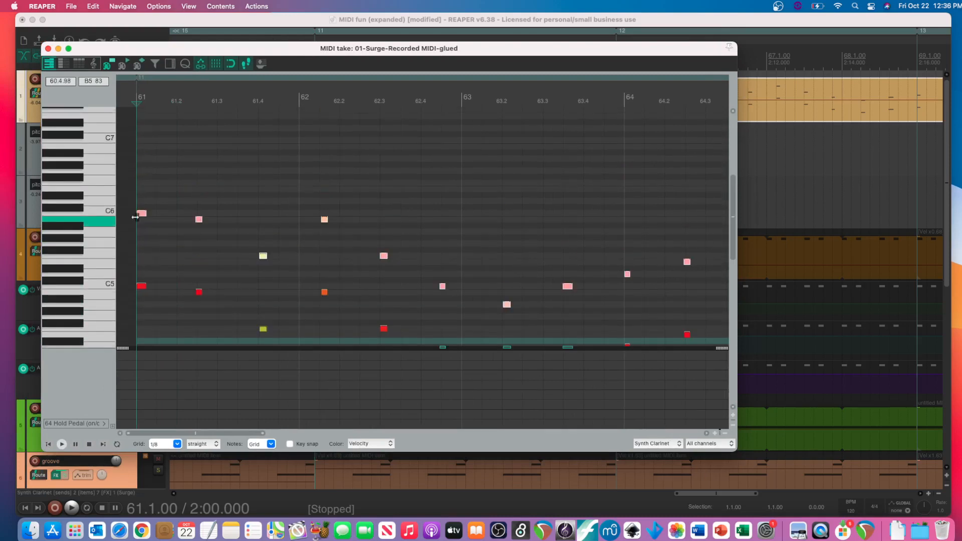
left_click(48, 49)
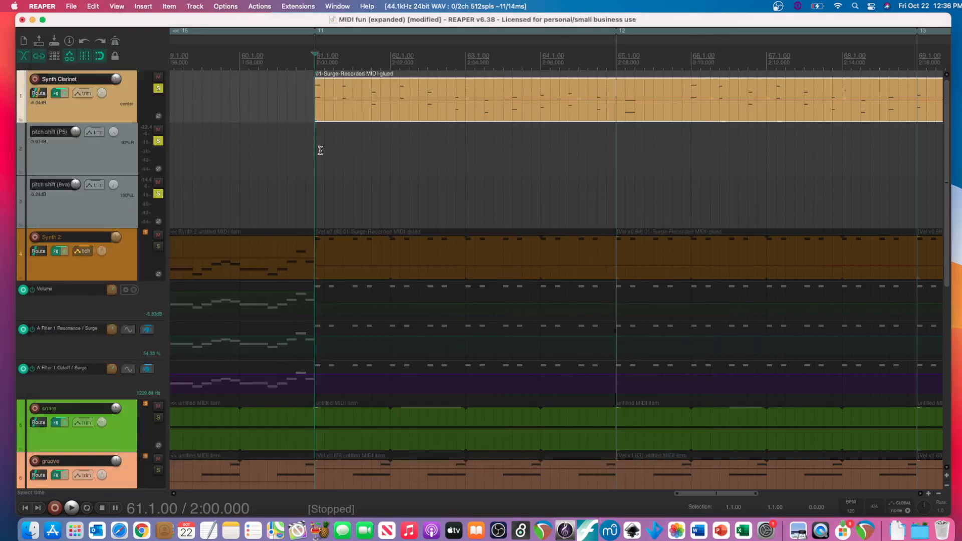
- Clear the solos on the Synth Clarinet and both pitch shift tracks
left_click(158, 88)
left_click(159, 141)
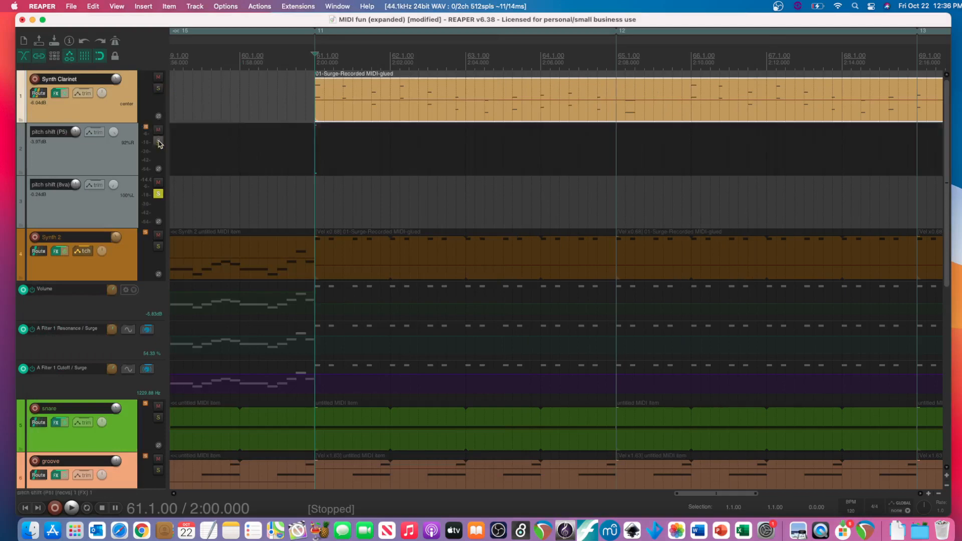
left_click(159, 195)
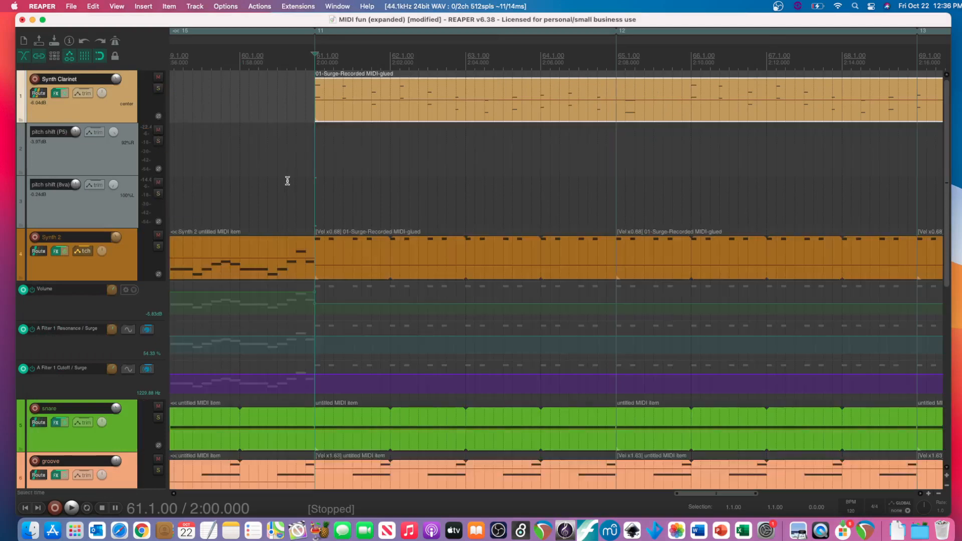
- Select the groove track and bring its first item at measure 5 and its automation lanes into view
scroll(287, 181, "down", 3)
scroll(301, 201, "left", 10)
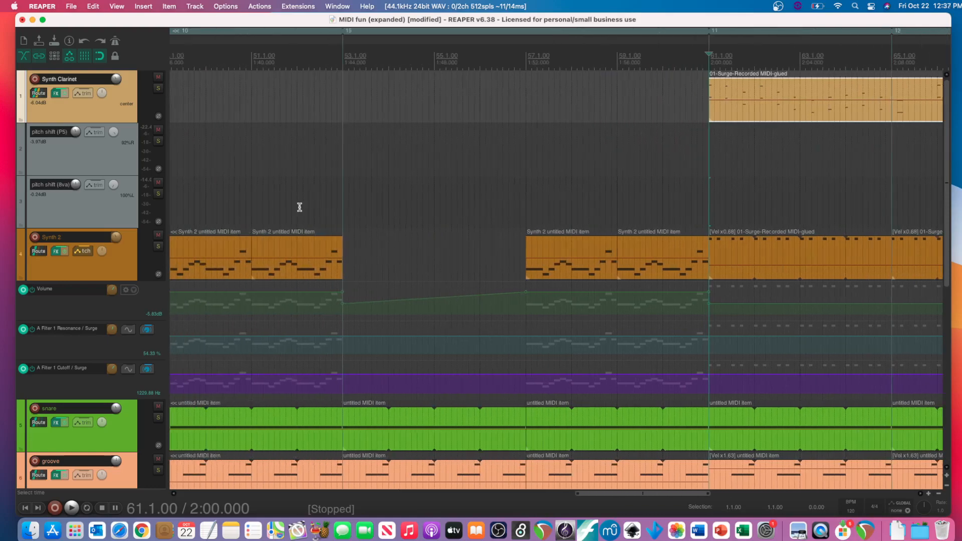
scroll(299, 207, "left", 12)
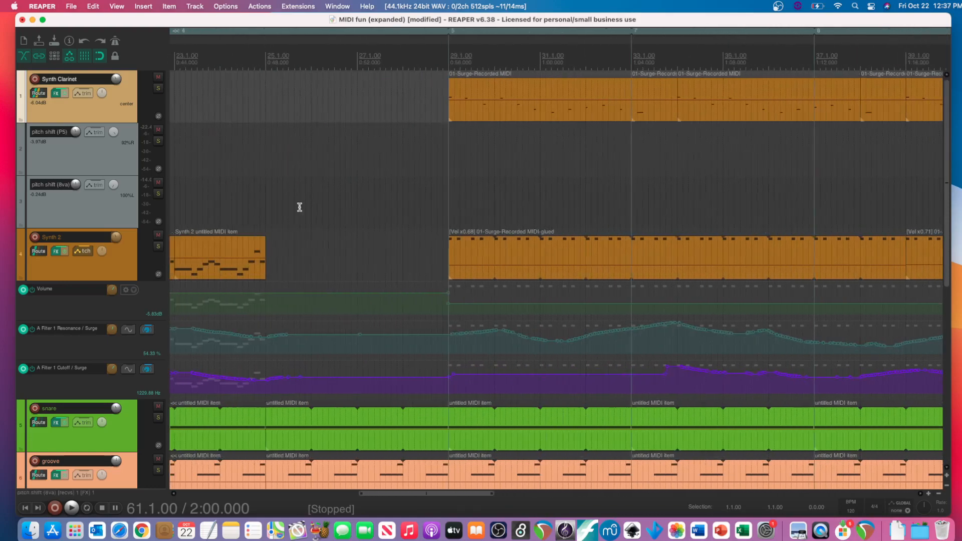
scroll(98, 315, "down", 2)
scroll(98, 316, "down", 5)
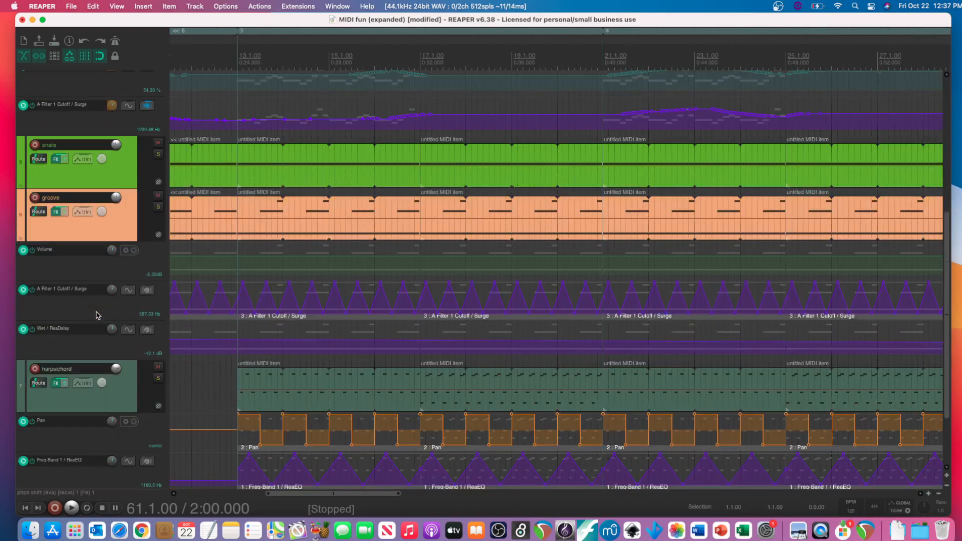
left_click(126, 230)
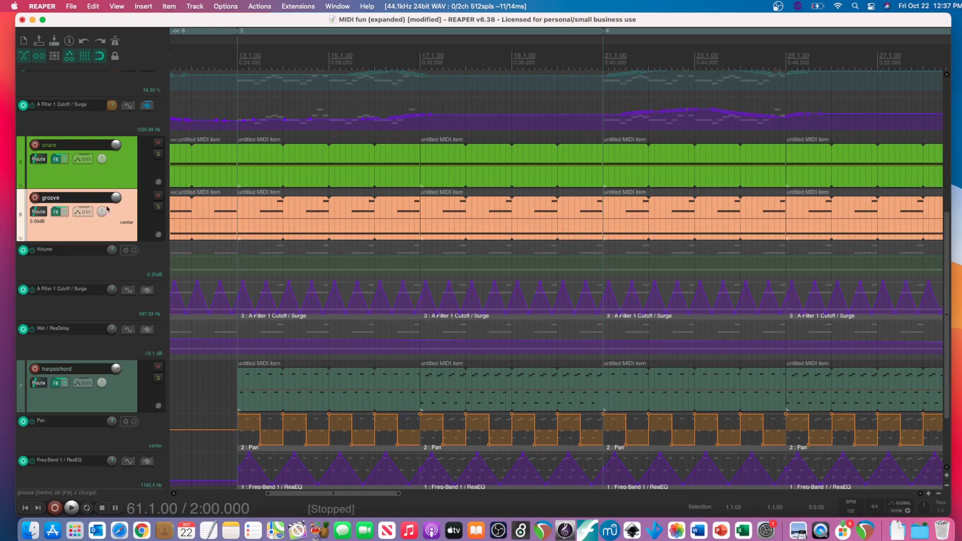
scroll(225, 236, "left", 3)
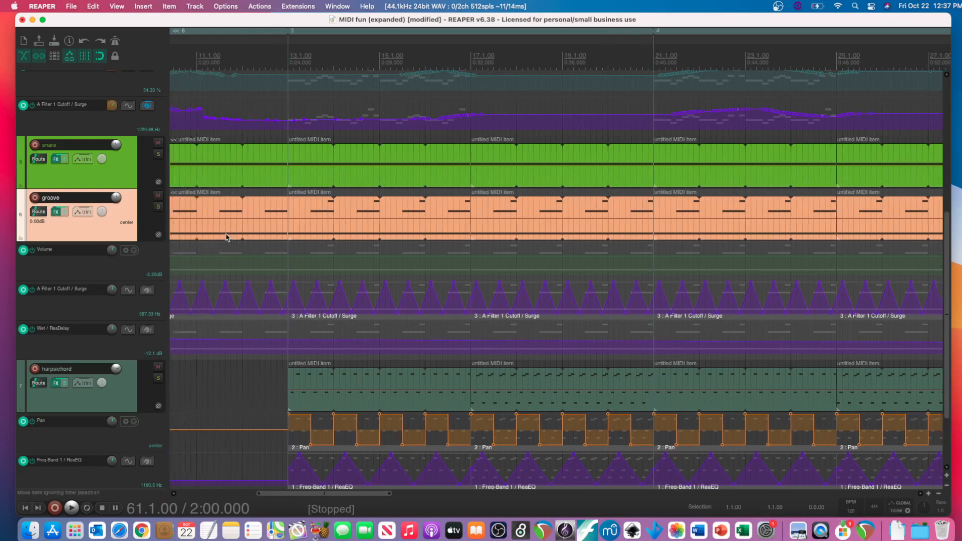
scroll(225, 237, "left", 15)
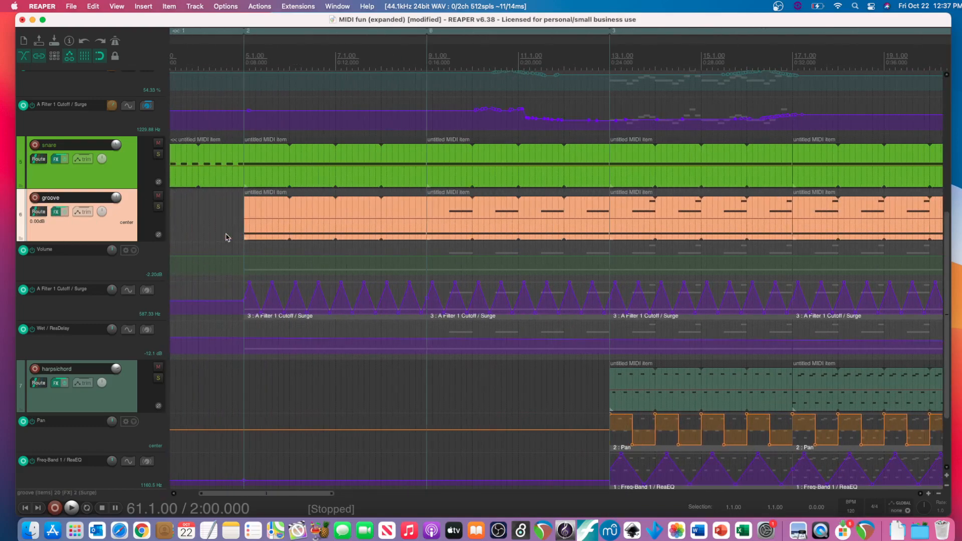
- Open the groove track's Surge synth window, examine its Psyence Loop patch and close the window
left_click(56, 211)
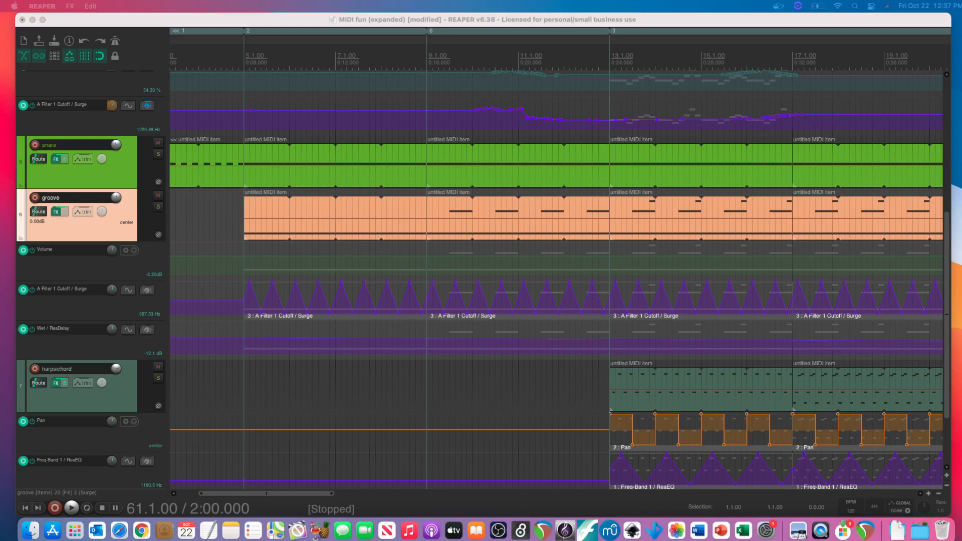
left_click_drag(0, 25, 161, 55)
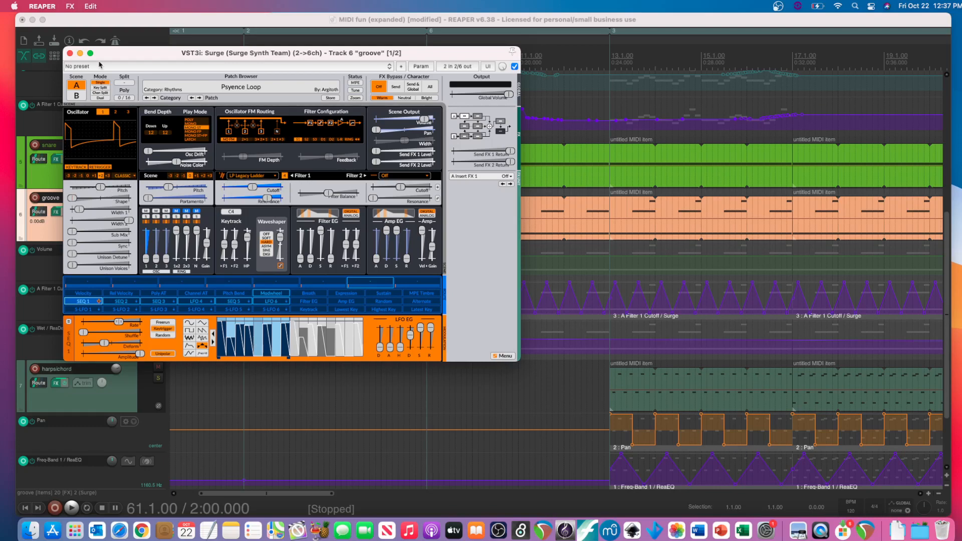
left_click(70, 53)
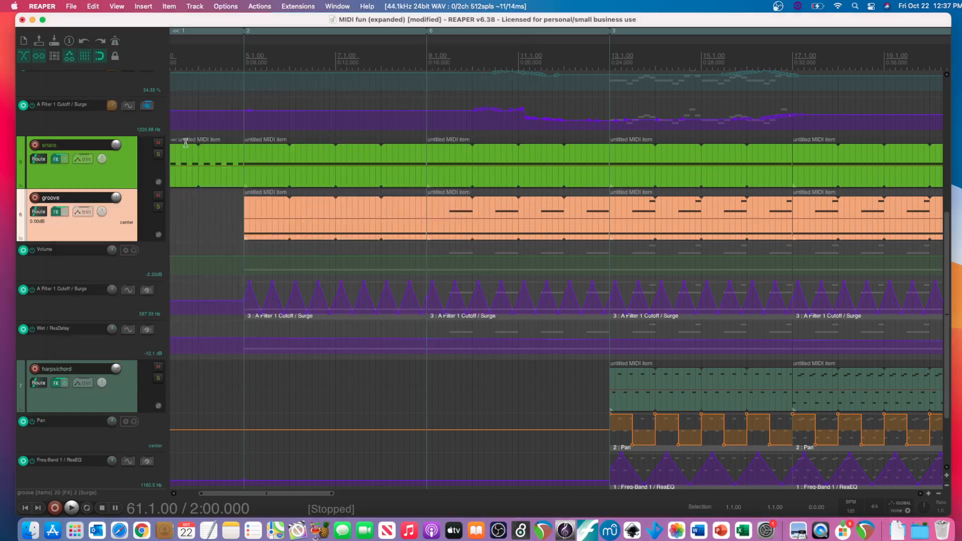
- Solo the groove track, play it briefly at measure 61 and again from just before measure 5, and stop playback
left_click(158, 206)
key("space")
scroll(240, 214, "left", 20)
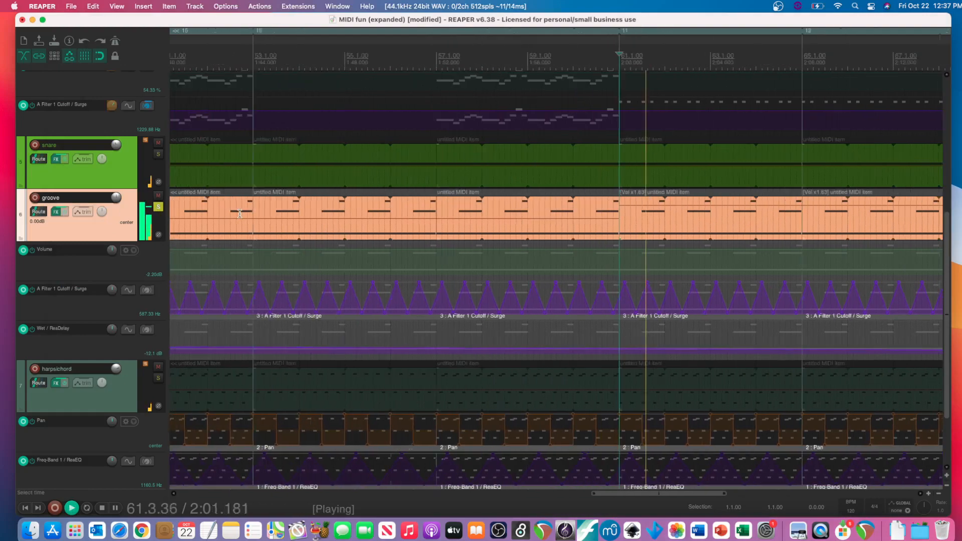
key("space")
scroll(264, 241, "left", 20)
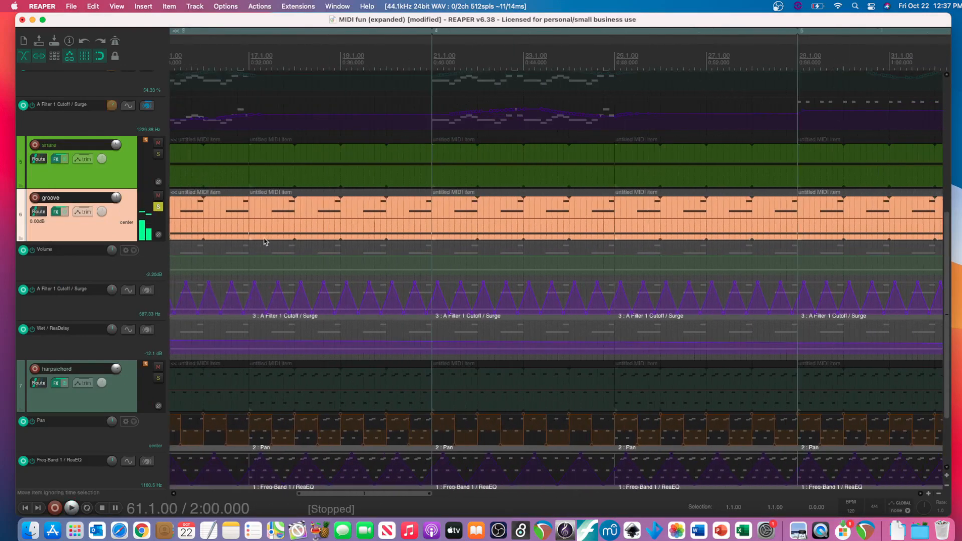
left_click(347, 217)
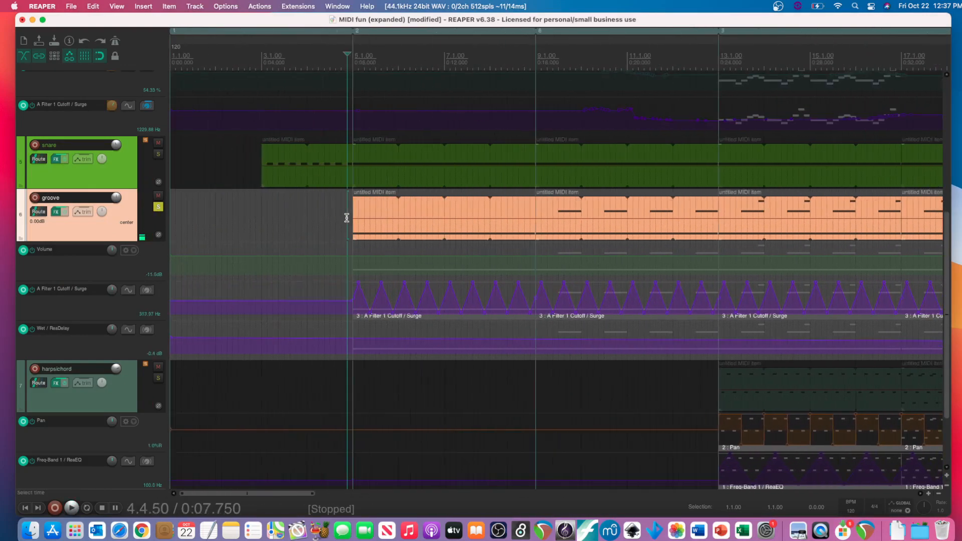
key("space")
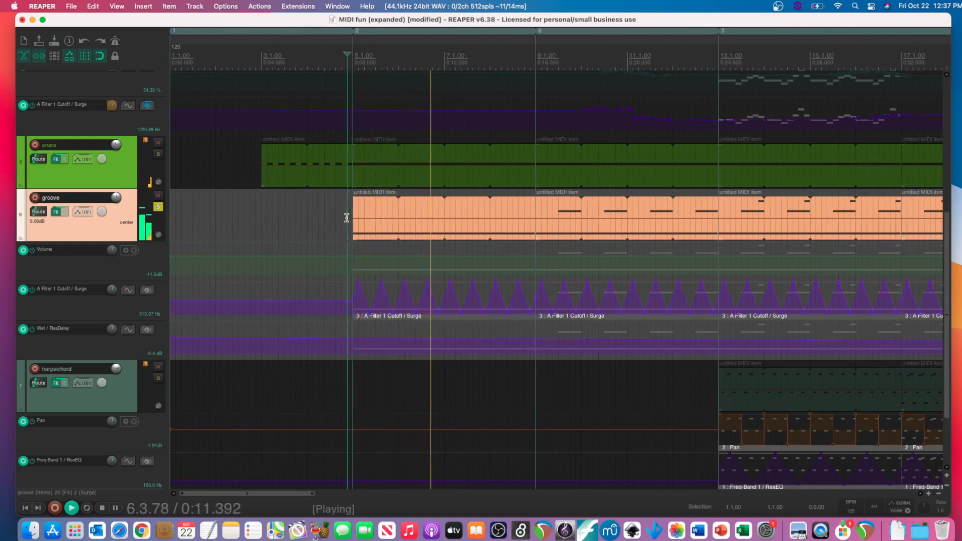
key("space")
- Open the groove track's FX chain containing Surge and ReaDelay
mouse_move(359, 285)
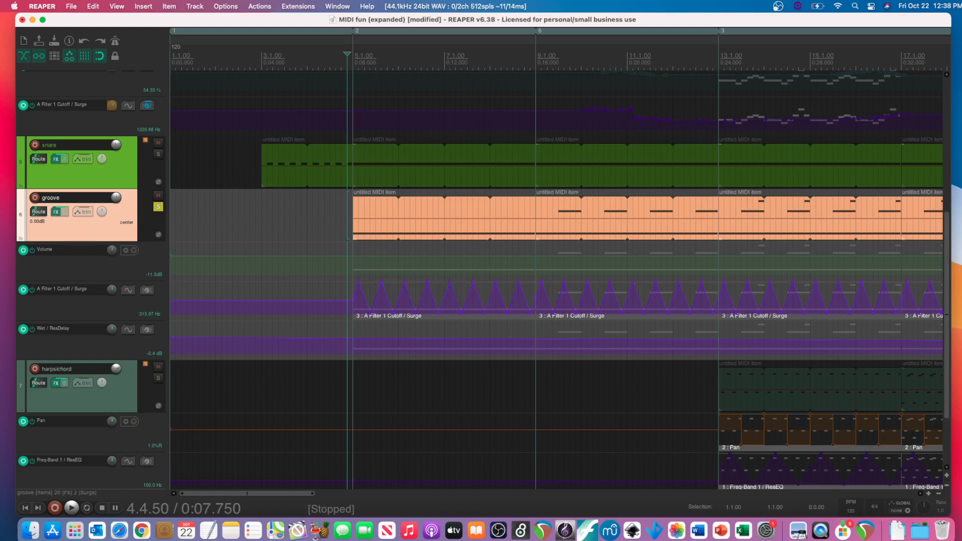
left_click(55, 212)
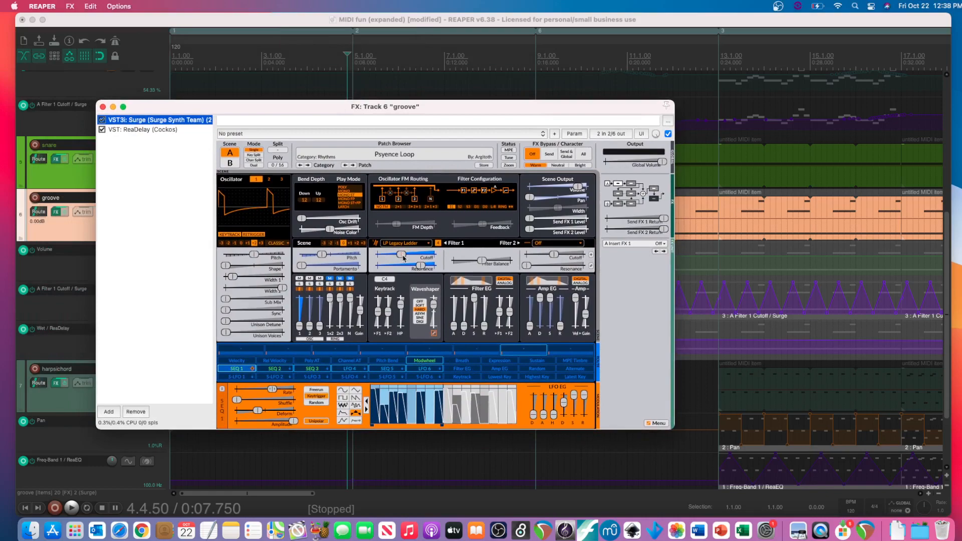
- Filter the groove track's Surge envelope parameters by "fil" and examine the Filter 1 cutoff control in the Surge window
left_click(103, 107)
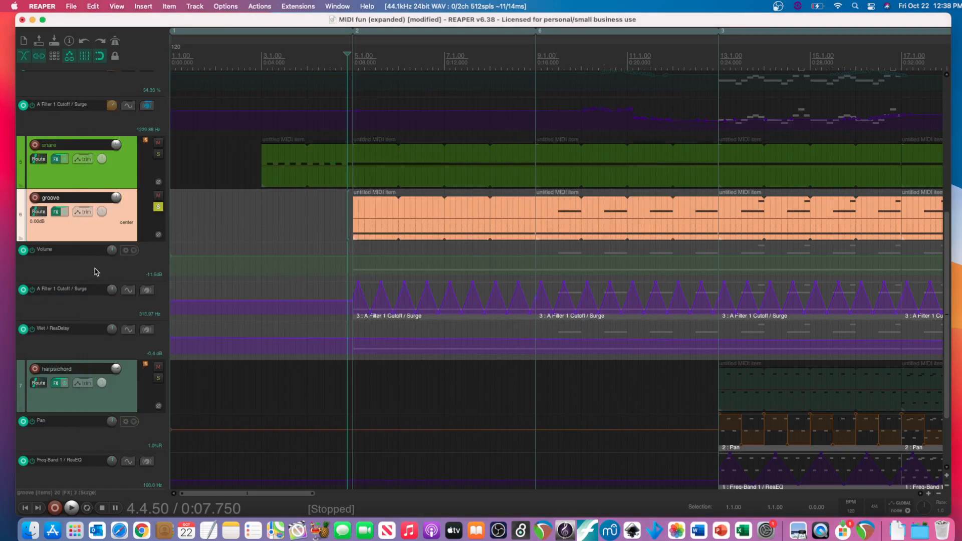
left_click(85, 212)
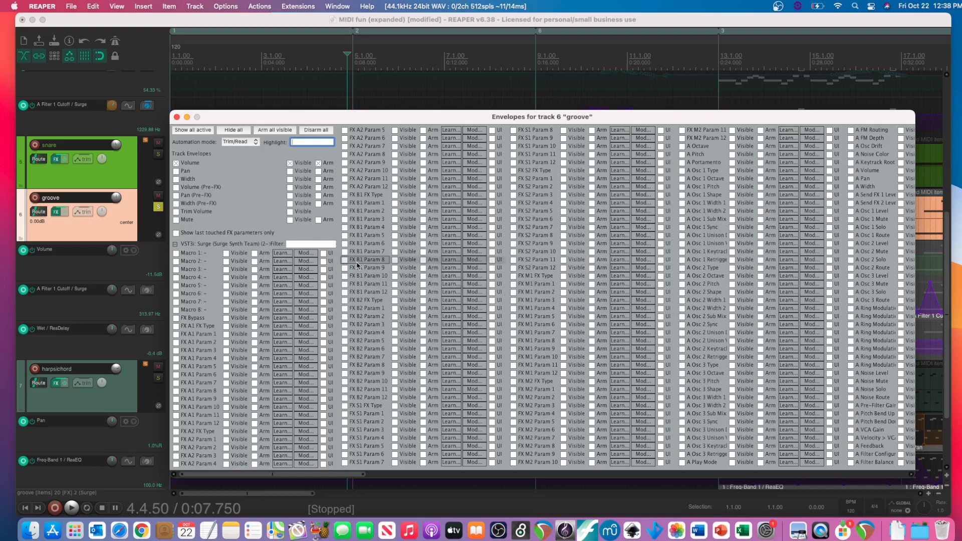
left_click(318, 245)
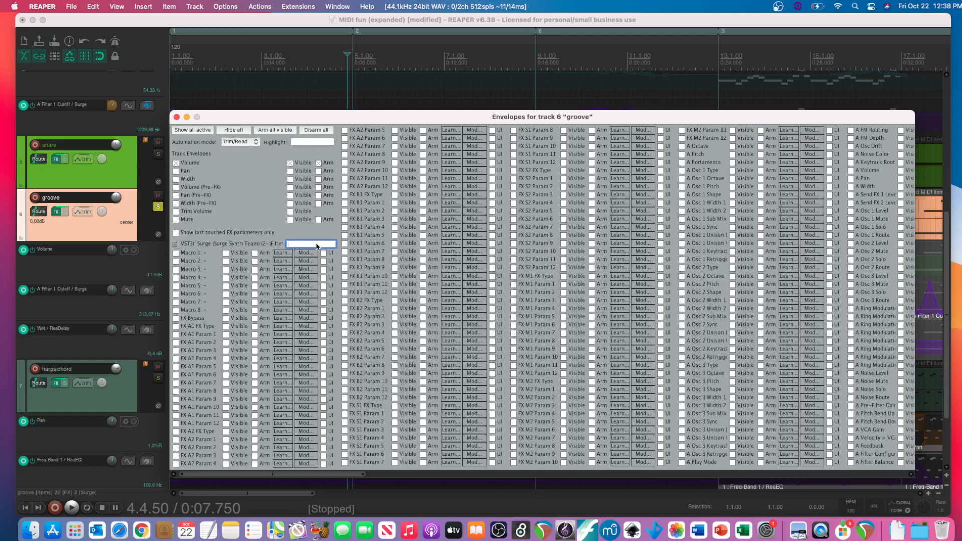
type("fi")
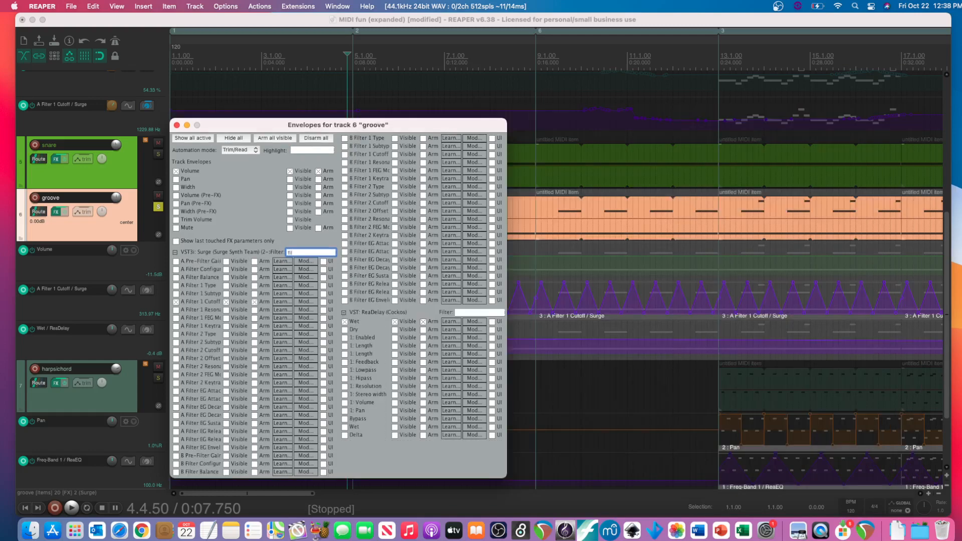
type("lter")
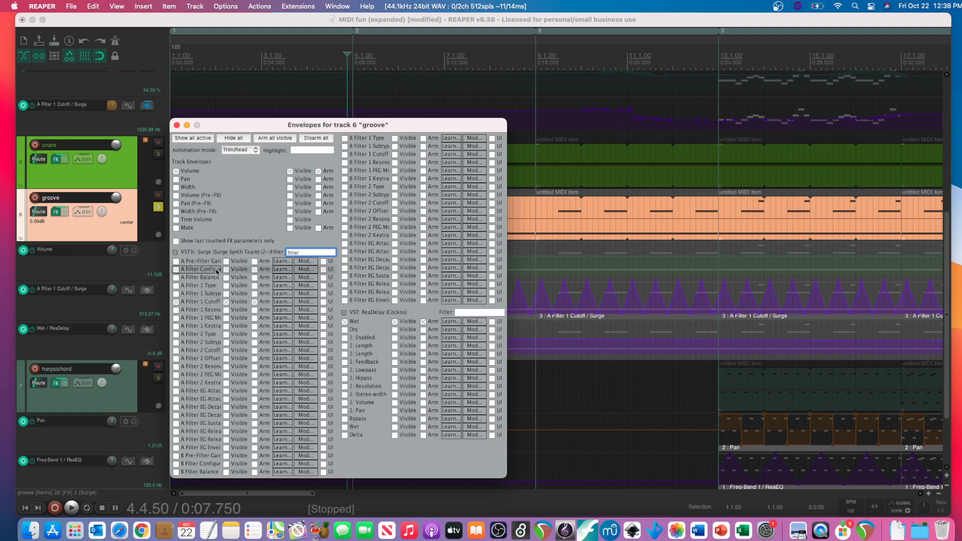
left_click(177, 126)
left_click(56, 212)
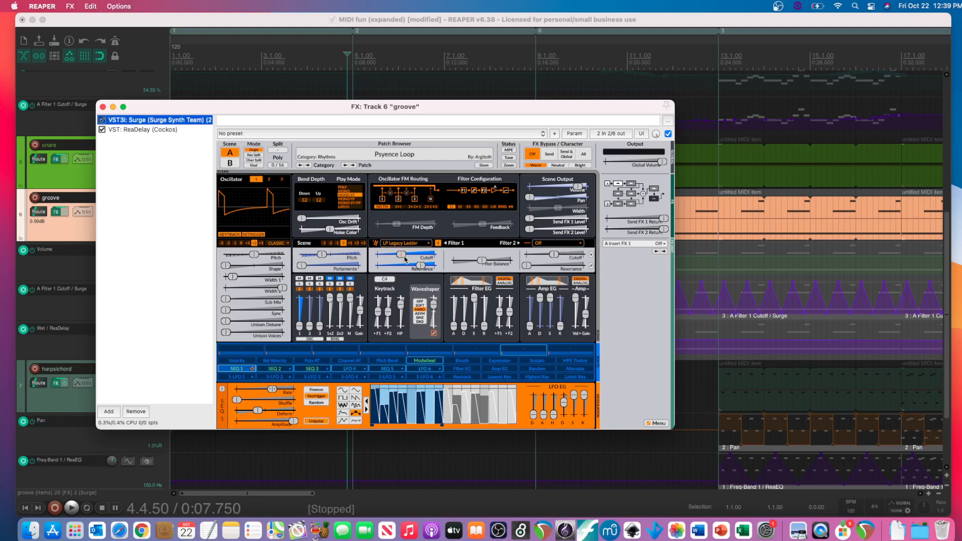
left_click(103, 107)
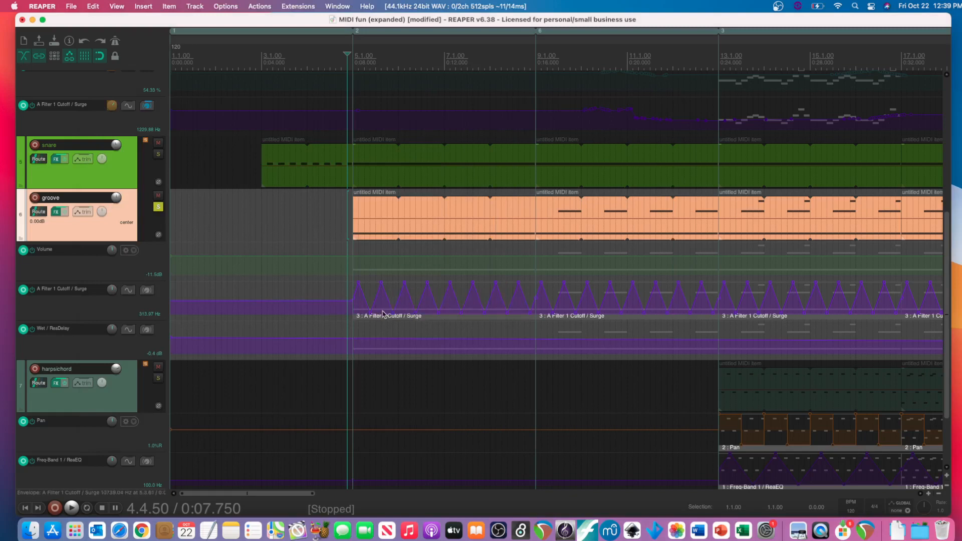
- Select the first Filter 1 Cutoff automation item at measure 5 on the groove track and examine its LFO properties
scroll(383, 314, "right", 3)
left_click(361, 318)
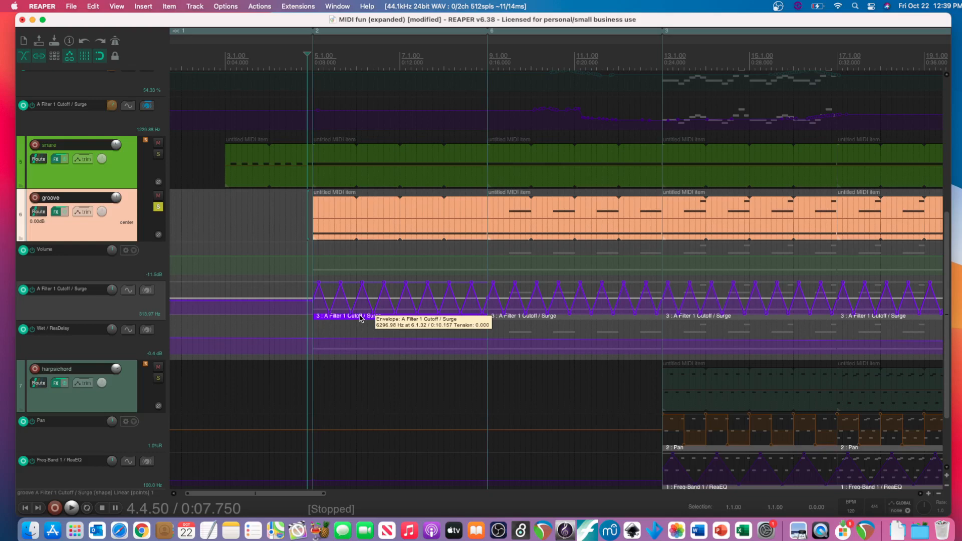
scroll(361, 318, "right", 2)
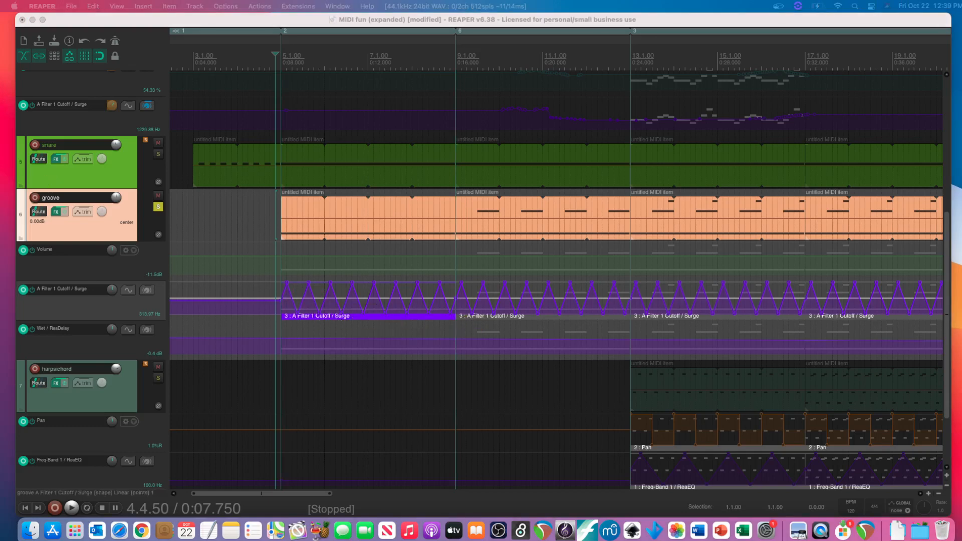
left_click_drag(1, 270, 569, 163)
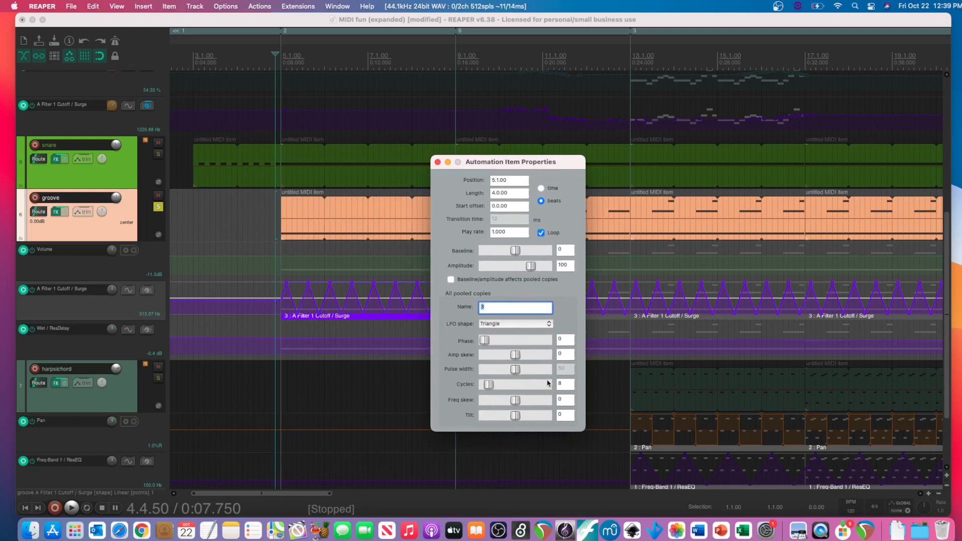
left_click(437, 162)
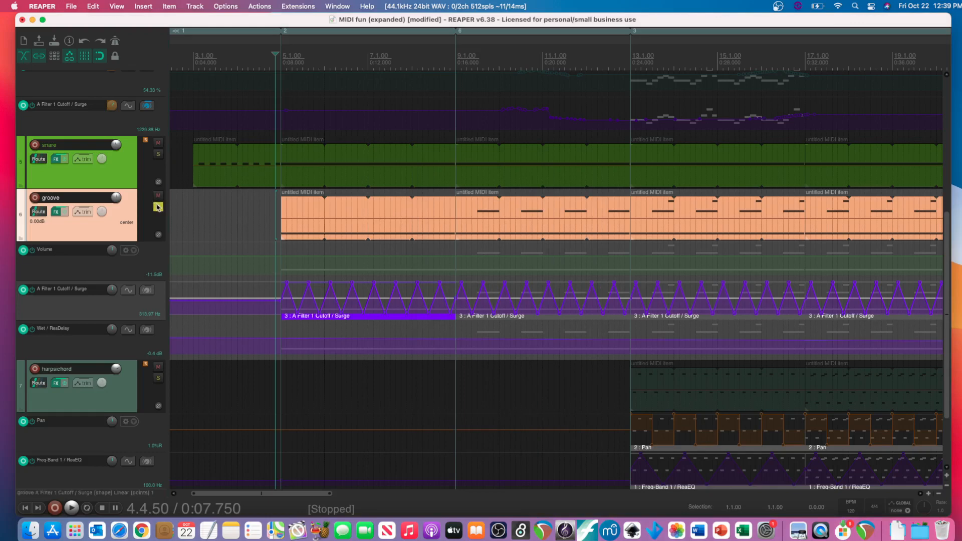
- Play the soloed groove track from just before measure 5, stop playback and unsolo the track
key("space")
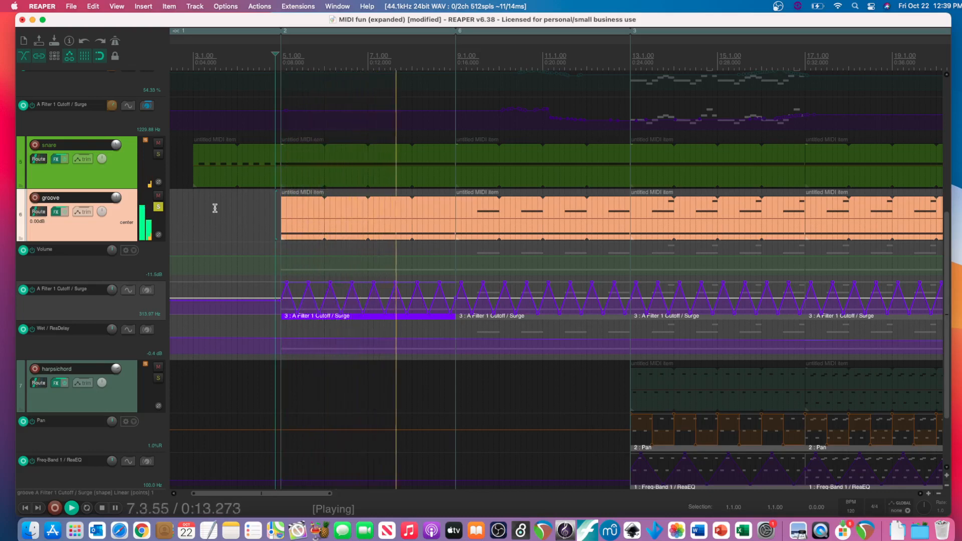
scroll(239, 225, "right", 5)
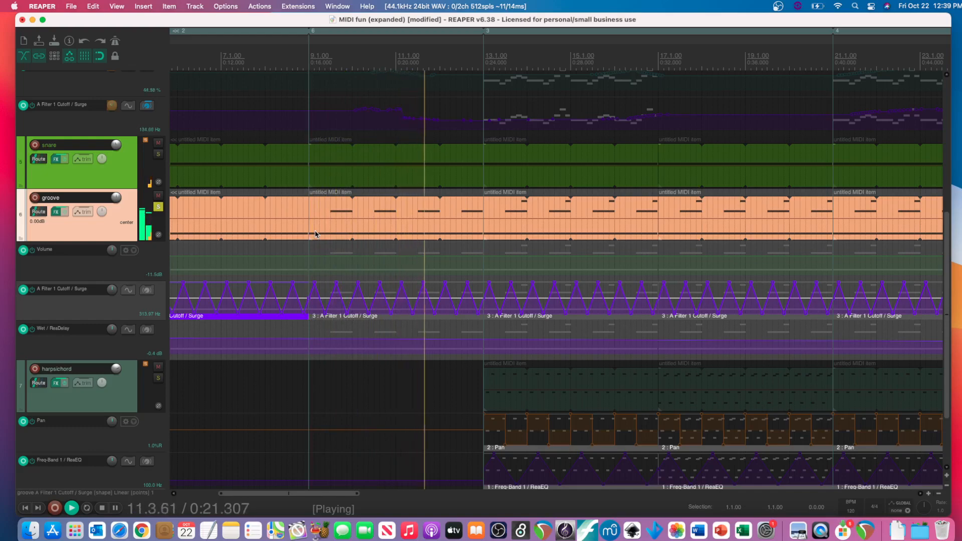
key("space")
left_click(158, 208)
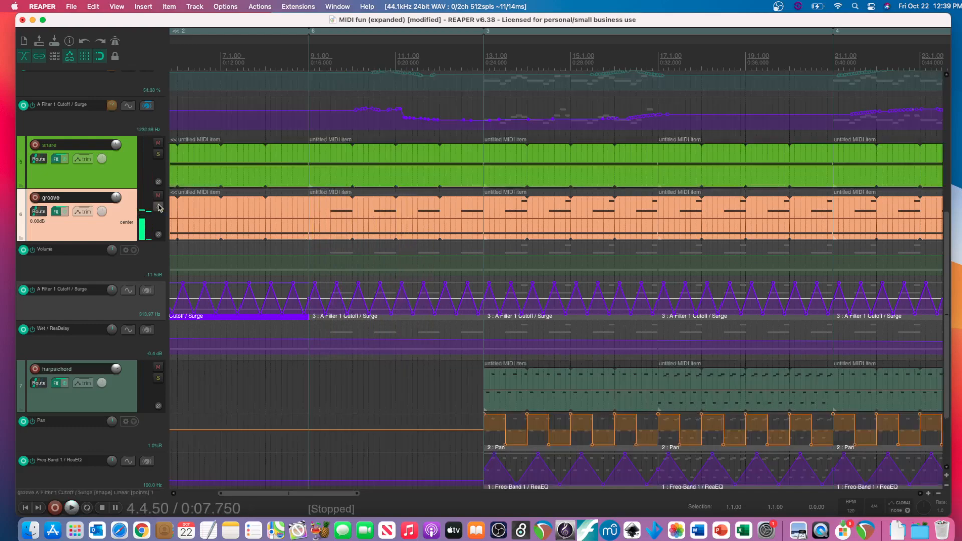
- Examine the ARIA Player, Distortion (Fuzz) and ReaEQ settings in the harpsichord track's FX chain and close the window
scroll(311, 272, "down", 3)
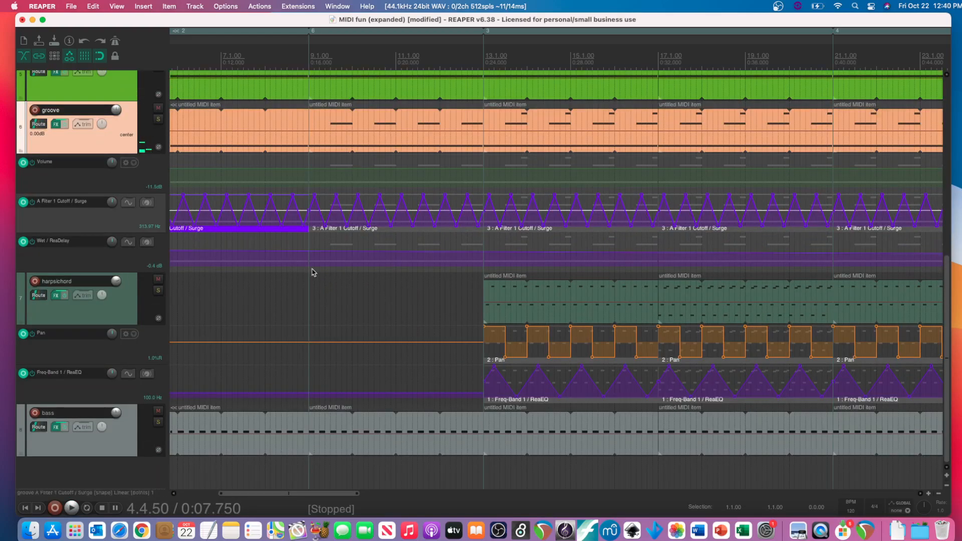
scroll(313, 271, "right", 2)
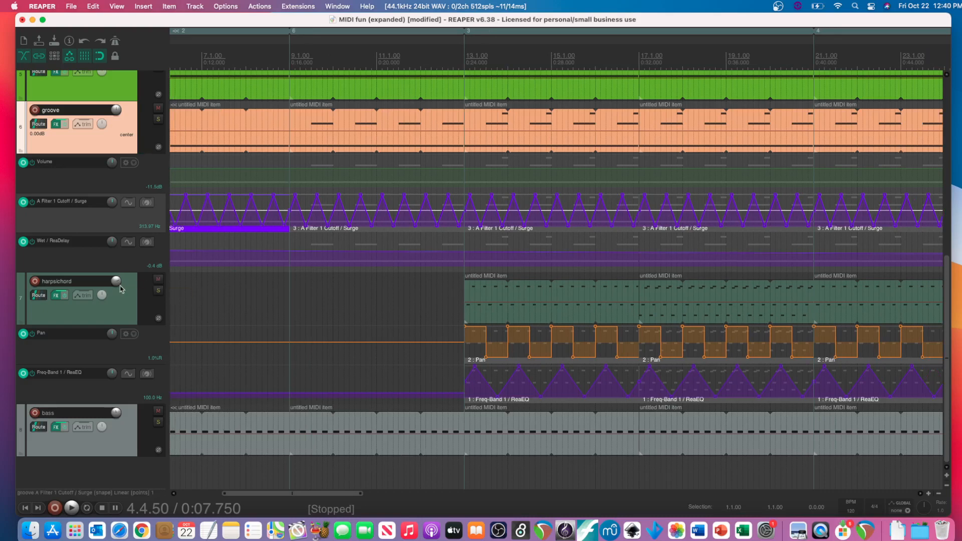
left_click(56, 299)
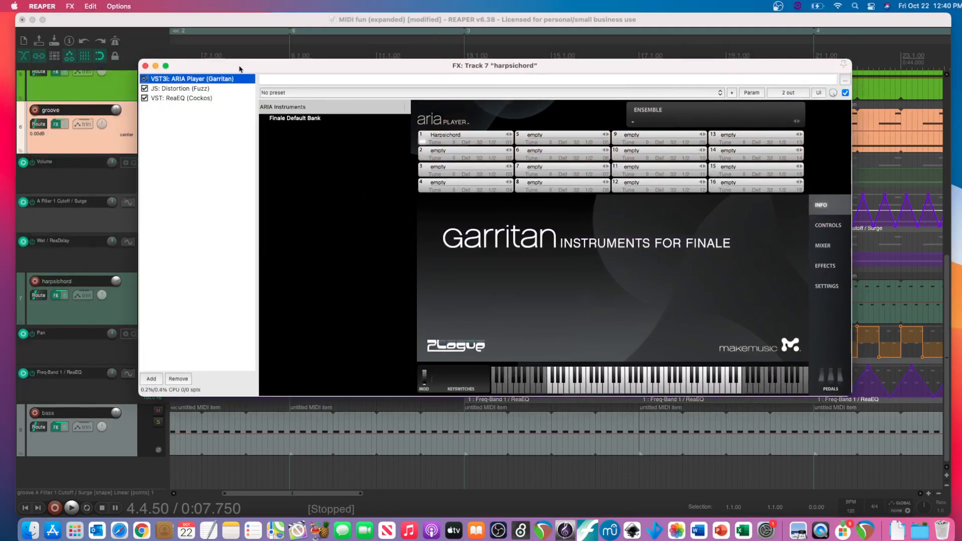
left_click(617, 391)
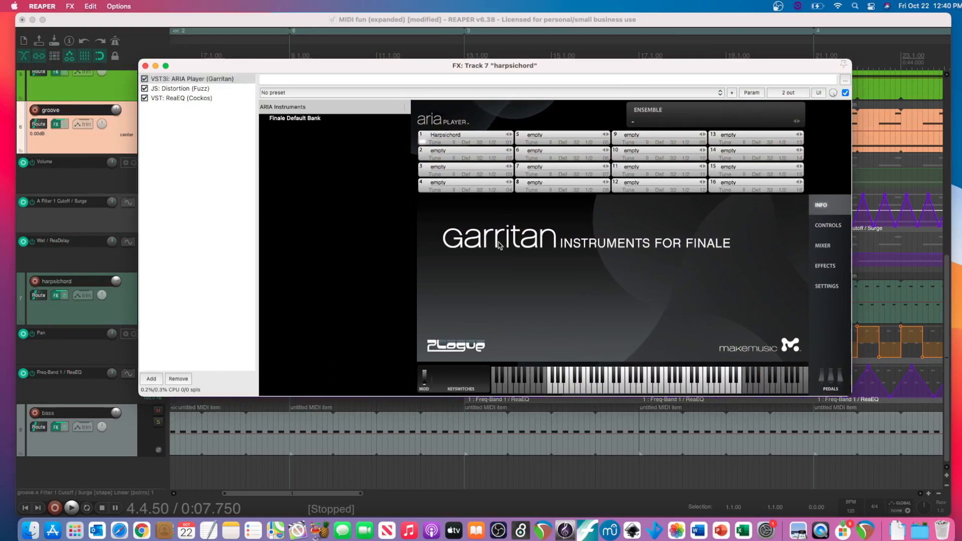
left_click(175, 90)
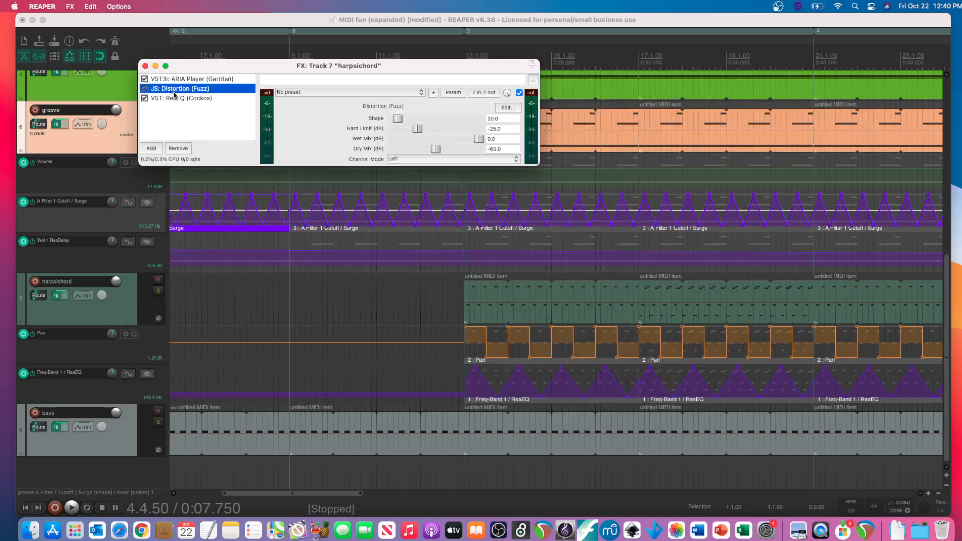
left_click(175, 99)
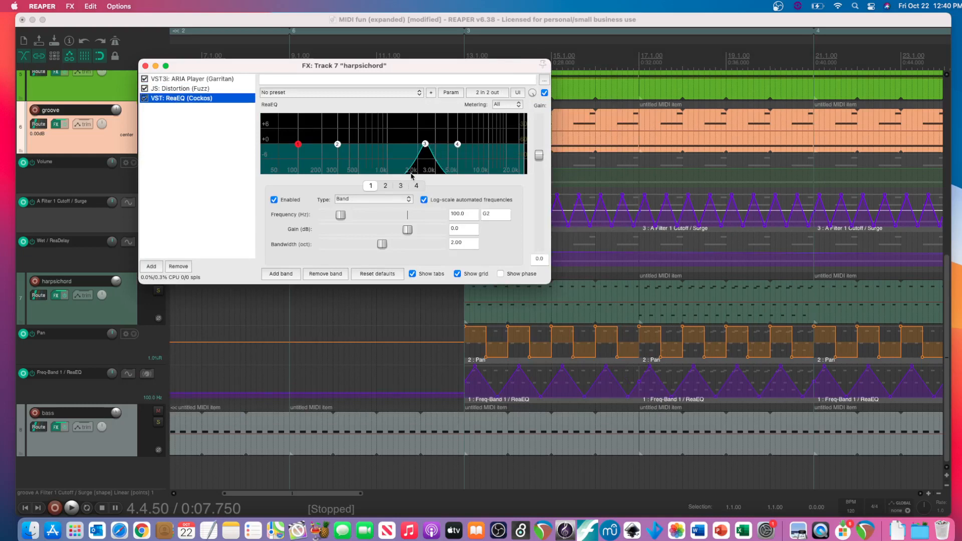
left_click(145, 66)
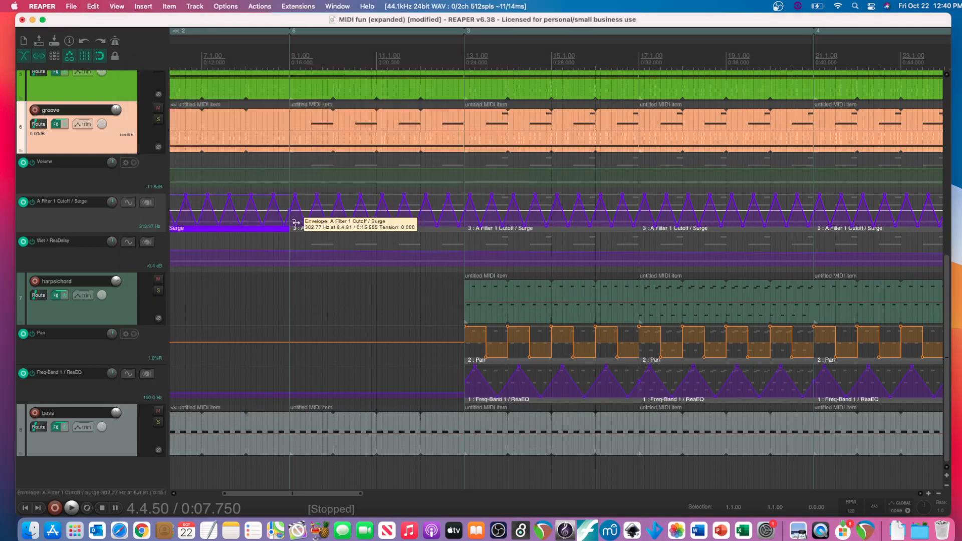
- Solo the harpsichord track, play it briefly from just before measure 13, stop playback and unsolo it
left_click(158, 292)
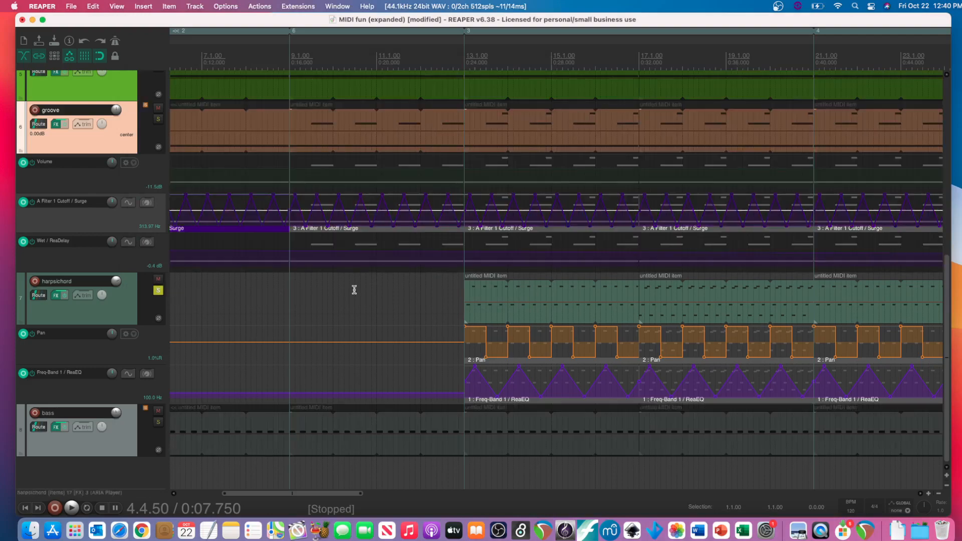
left_click(457, 281)
key("space")
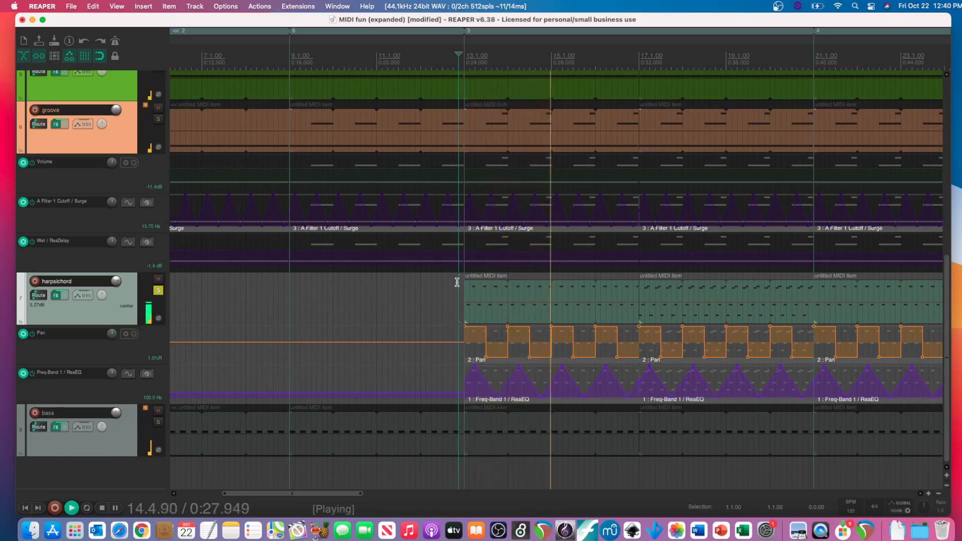
key("space")
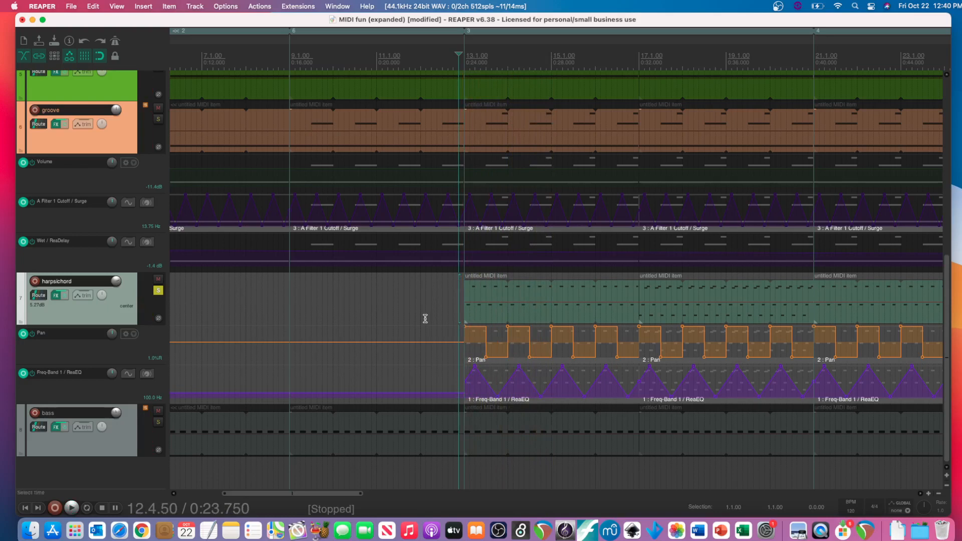
scroll(410, 333, "right", 1)
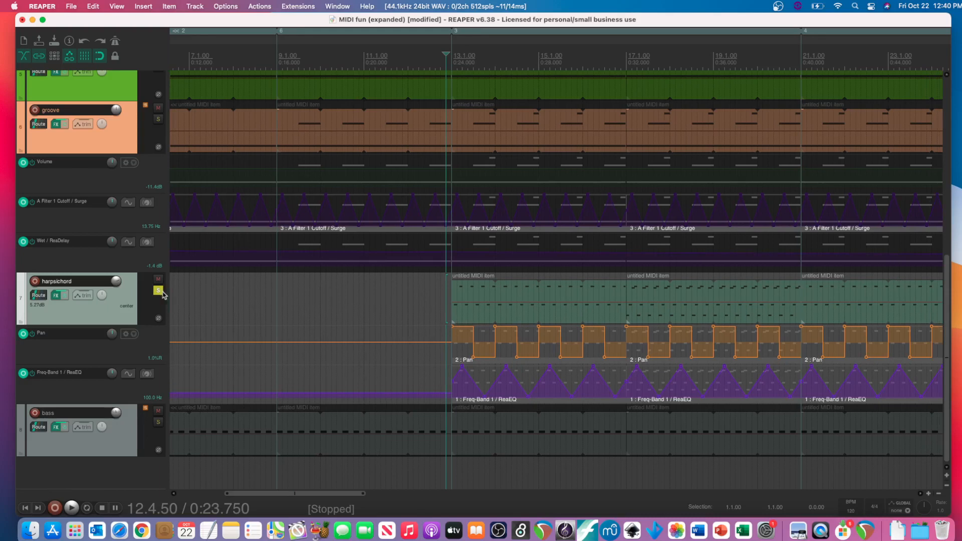
left_click(159, 292)
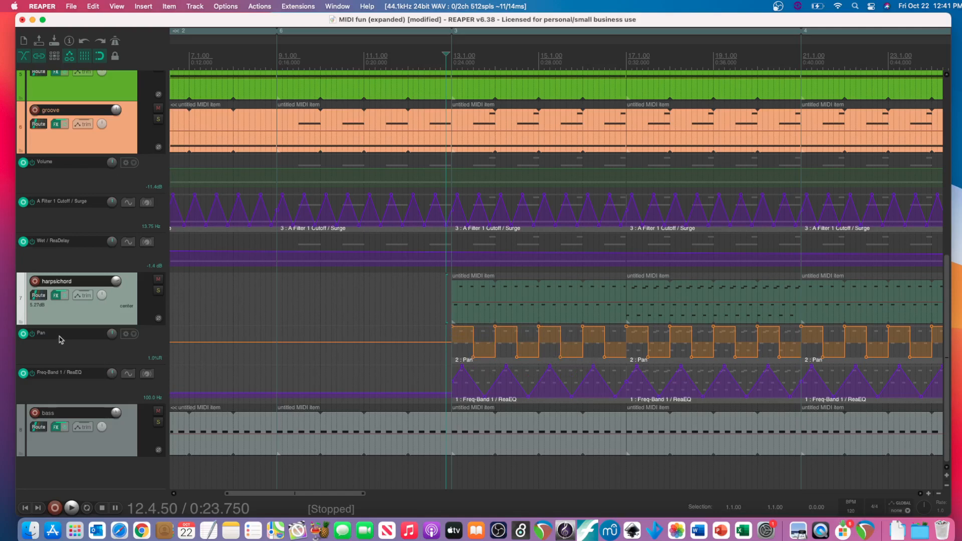
- Examine the harpsichord track's pan automation items from measure 13 and survey the automation lanes of the tracks above
scroll(358, 351, "right", 5)
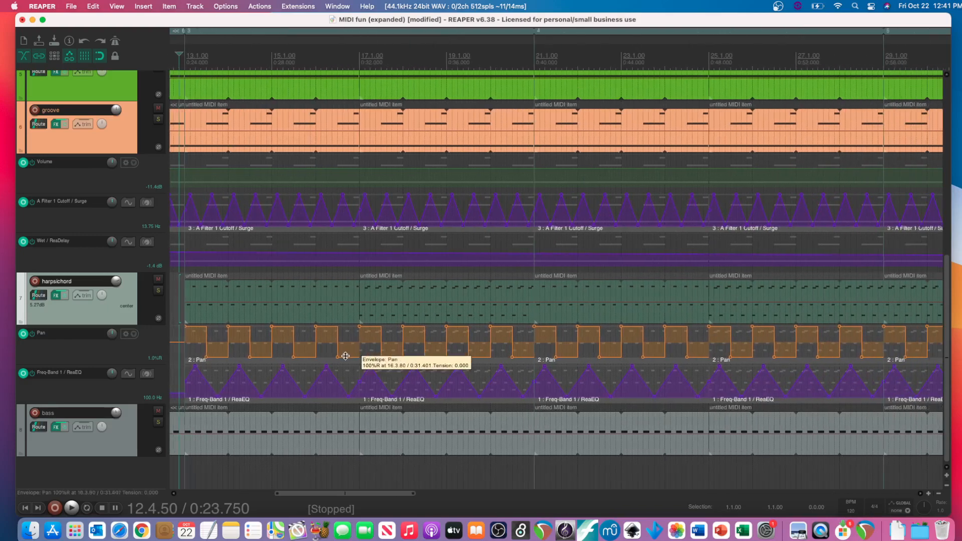
scroll(342, 357, "right", 1)
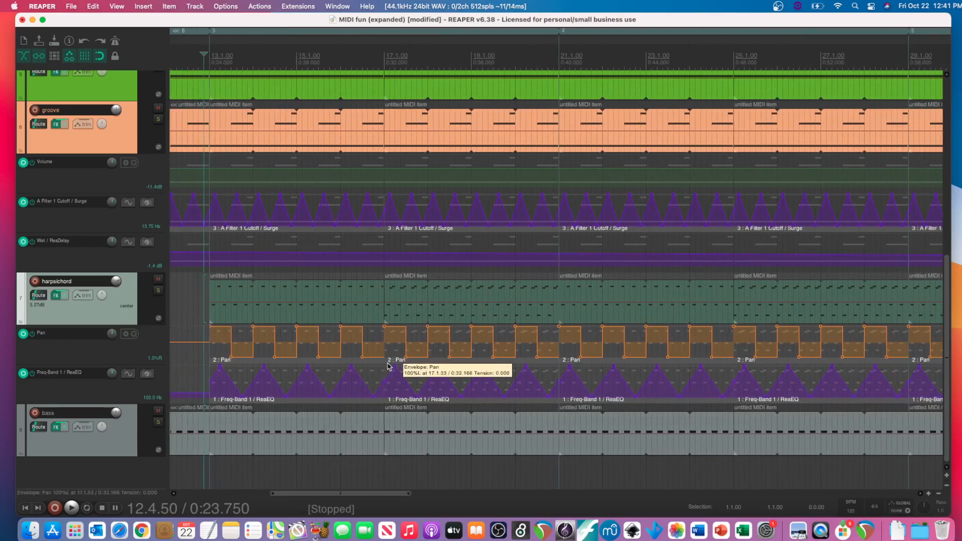
scroll(342, 362, "left", 1)
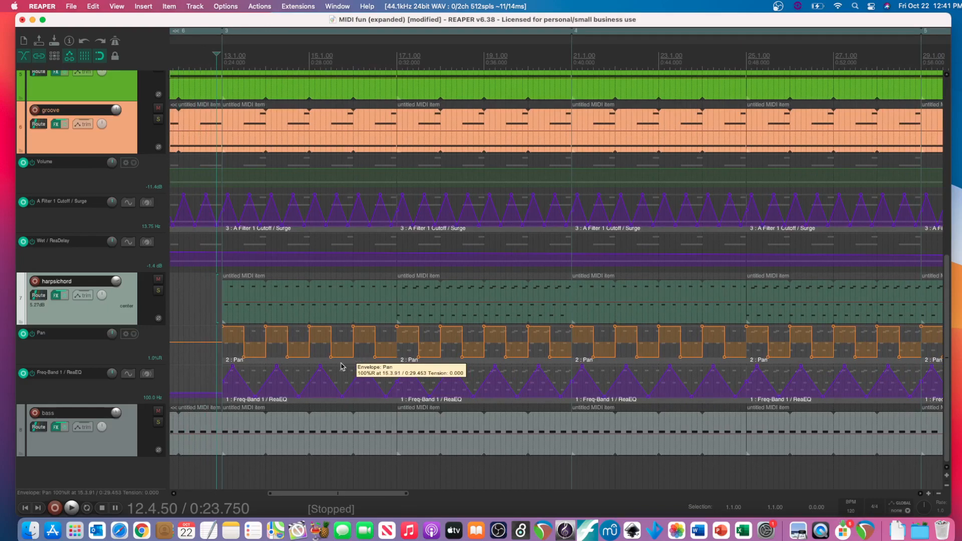
scroll(341, 365, "down", 5)
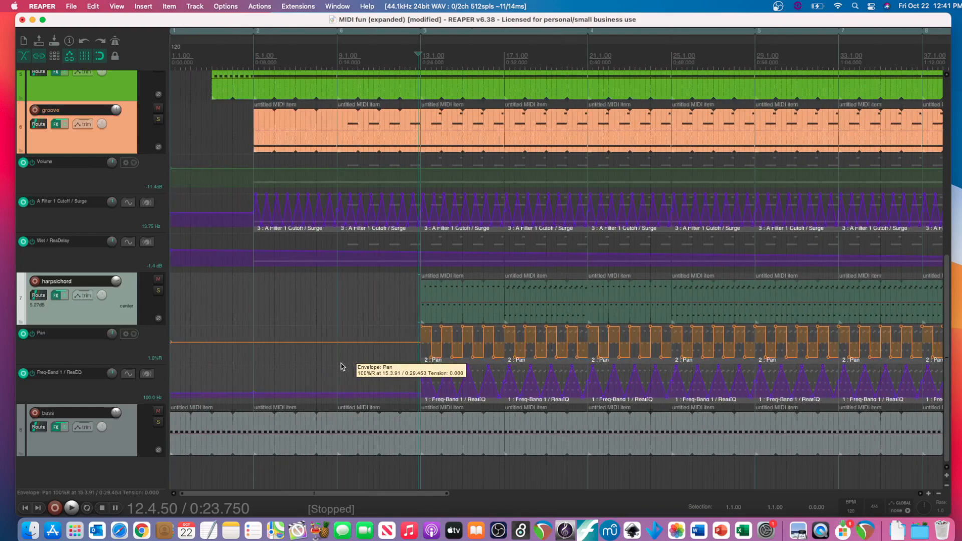
scroll(374, 355, "right", 2)
scroll(116, 309, "up", 4)
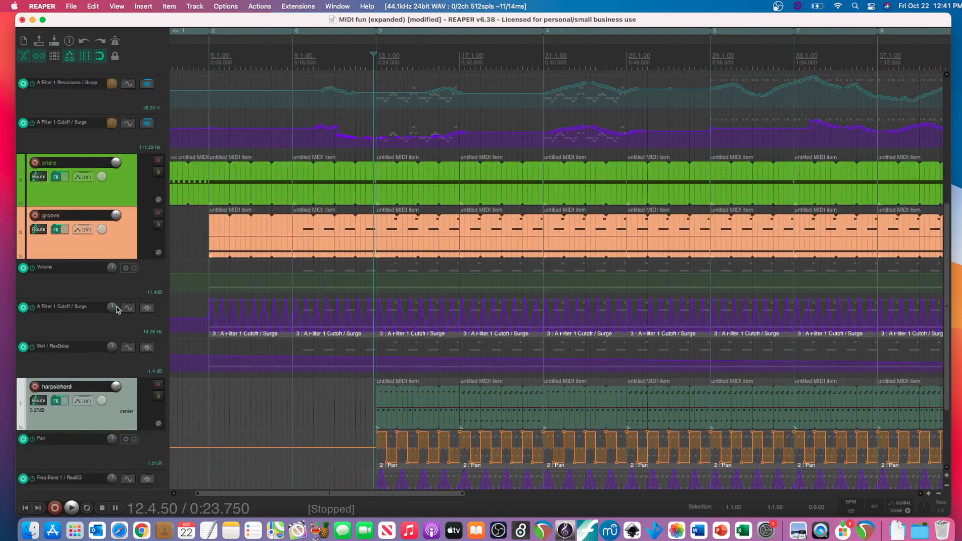
scroll(344, 189, "left", 3)
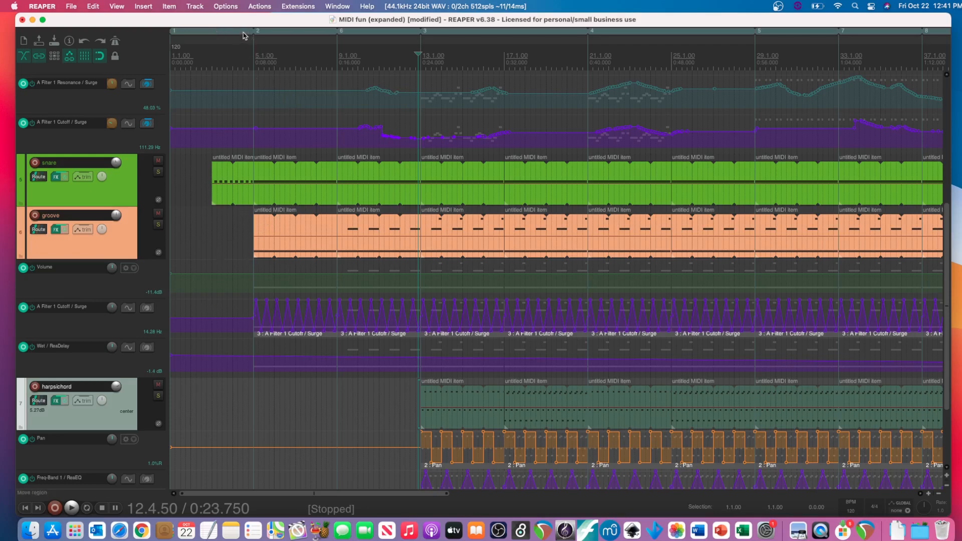
left_click(144, 6)
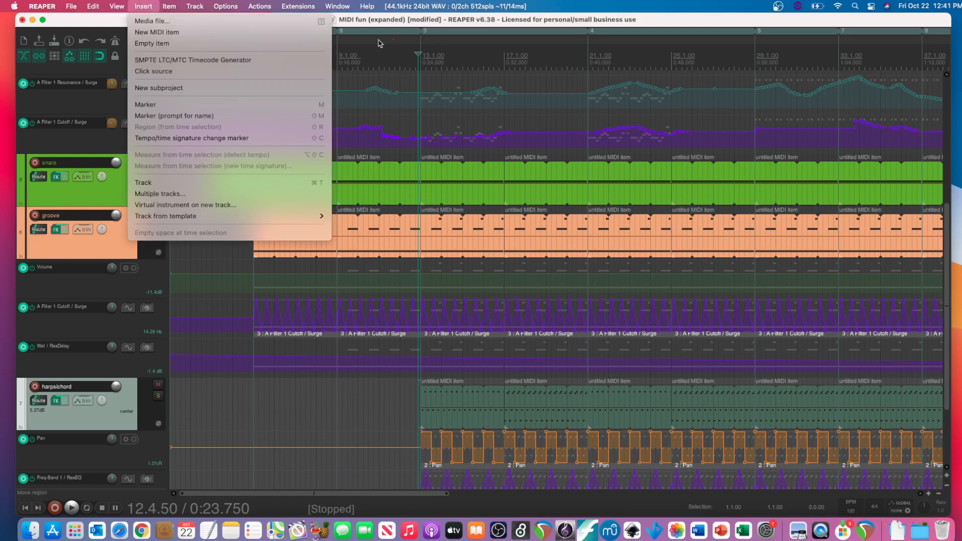
mouse_move(200, 5)
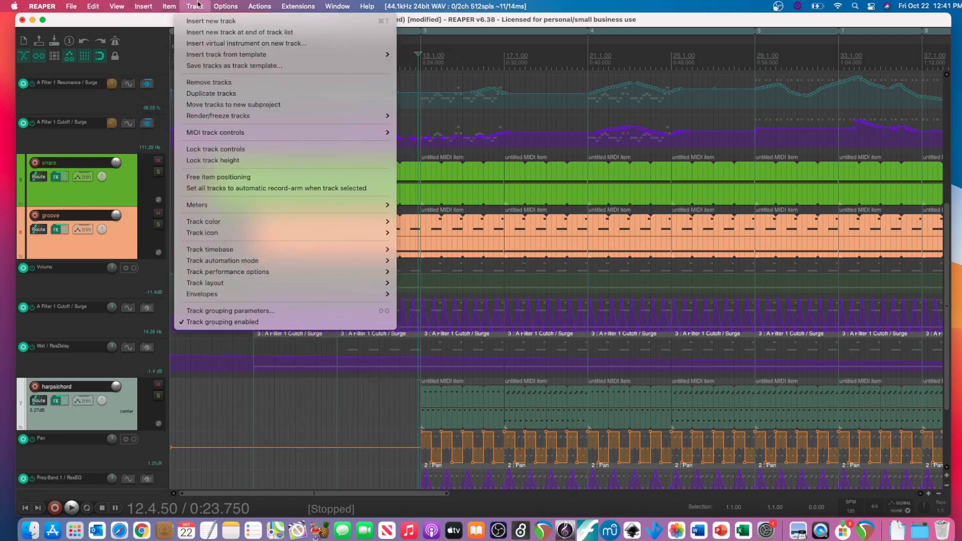
mouse_move(154, 5)
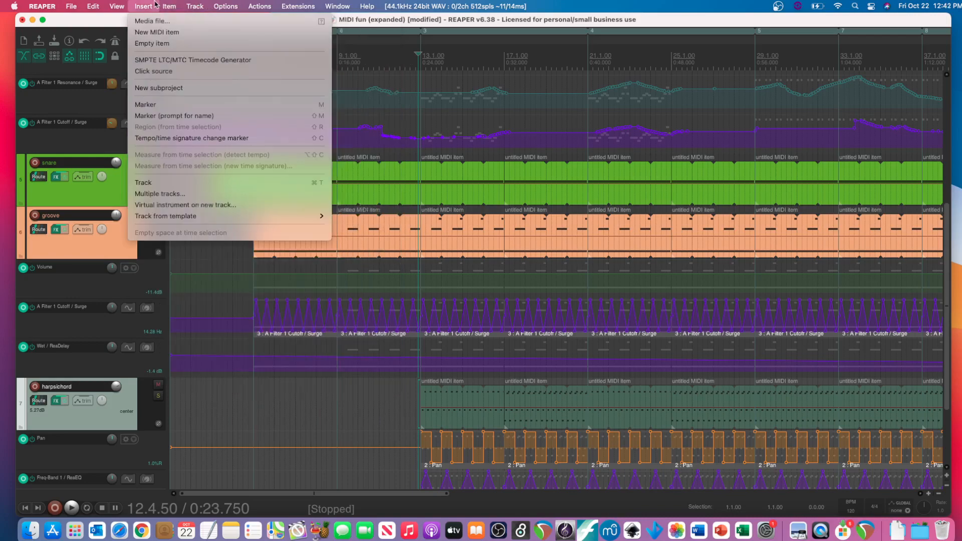
left_click(422, 101)
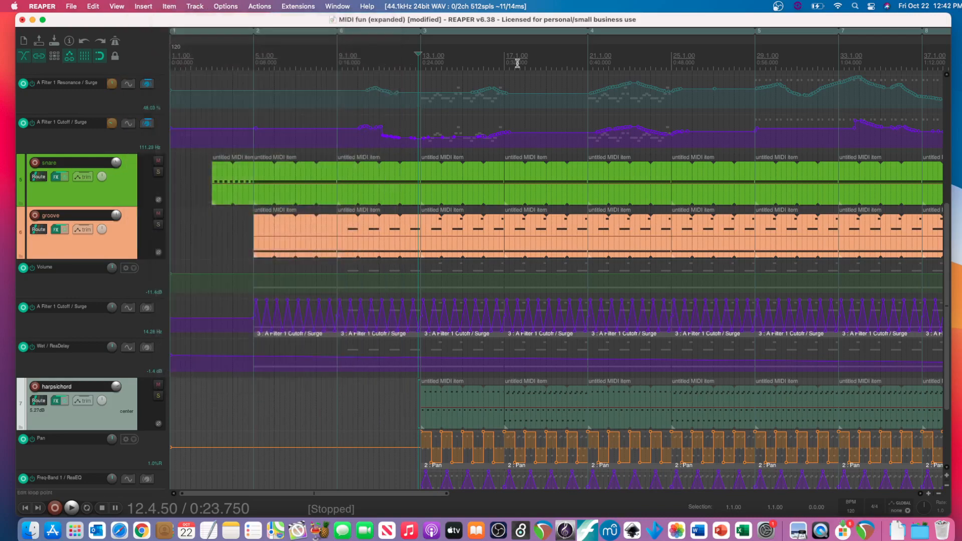
- Set a time selection from 16.3.00 to 20.4.00 and place the edit cursor at 17.3.00
left_click_drag(587, 51, 421, 57)
left_click(516, 65)
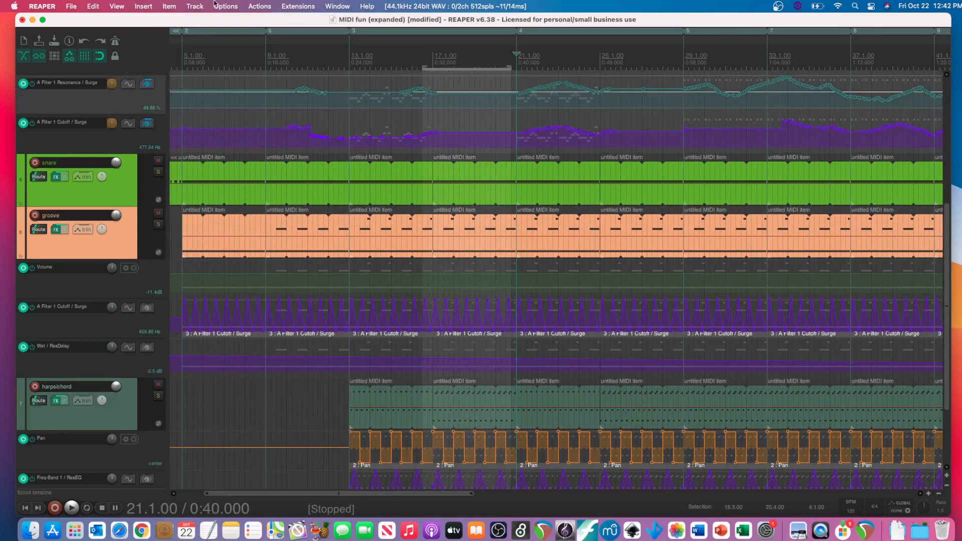
left_click(114, 5)
mouse_move(144, 5)
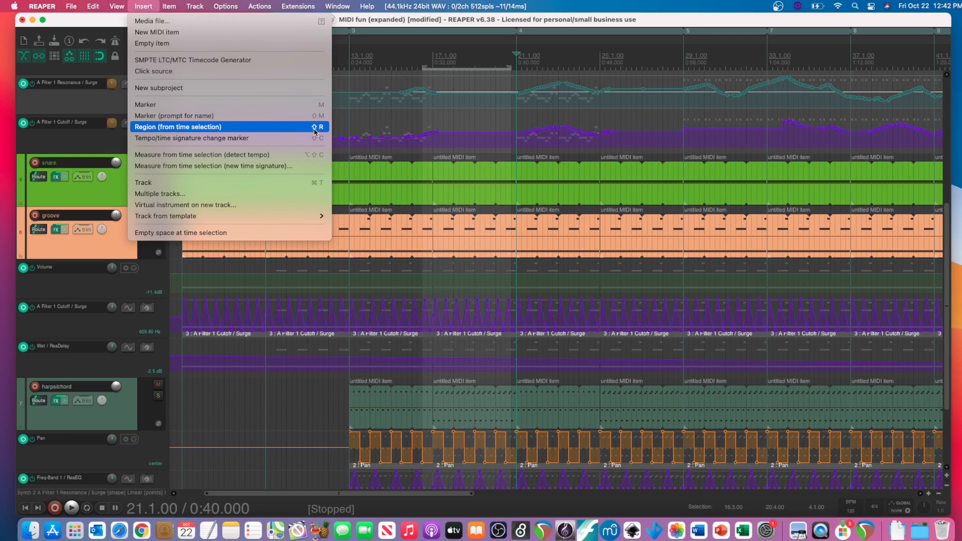
left_click(474, 103)
left_click(455, 106)
left_click(444, 79)
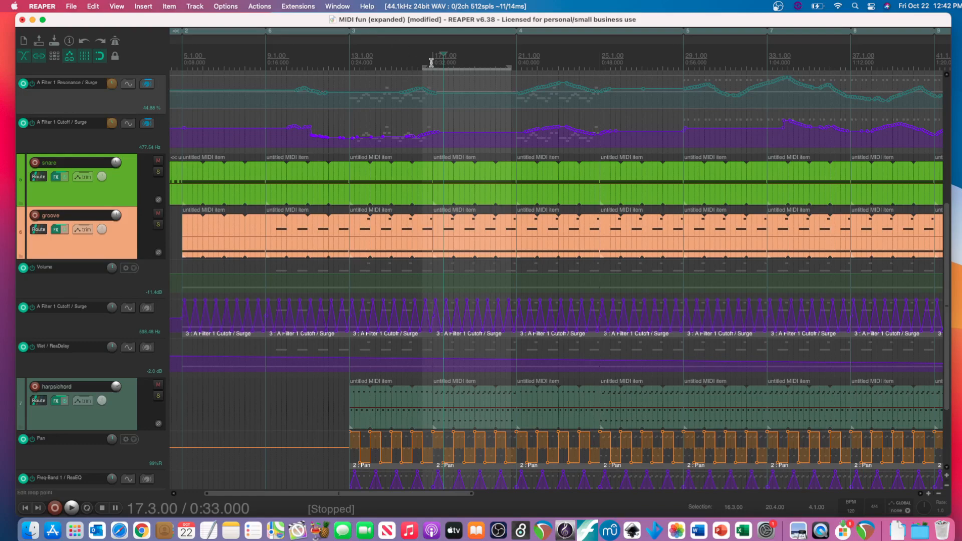
- Open the Synth 2 track's Surge instrument and nudge Filter Balance to about -0.53 %
scroll(429, 93, "left", 4)
scroll(430, 93, "down", 3)
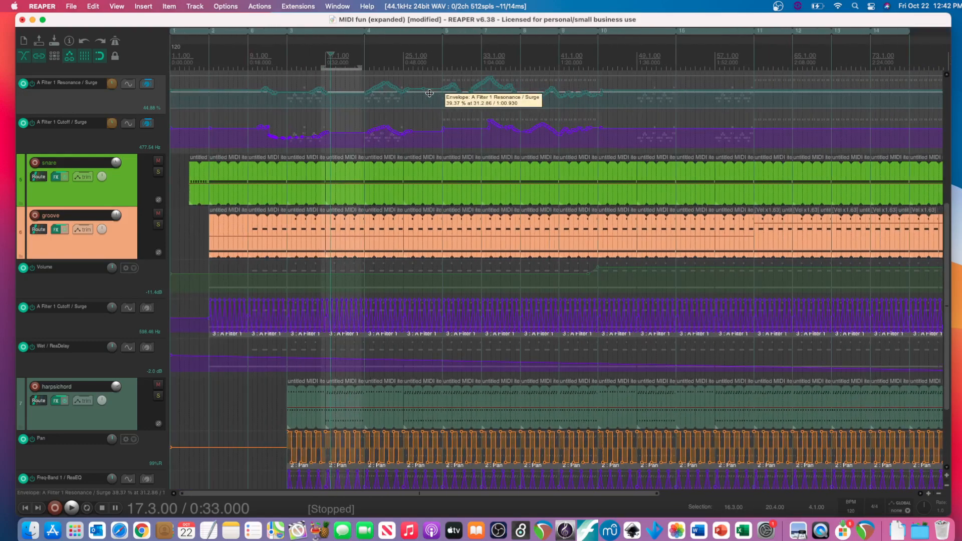
scroll(73, 163, "up", 3)
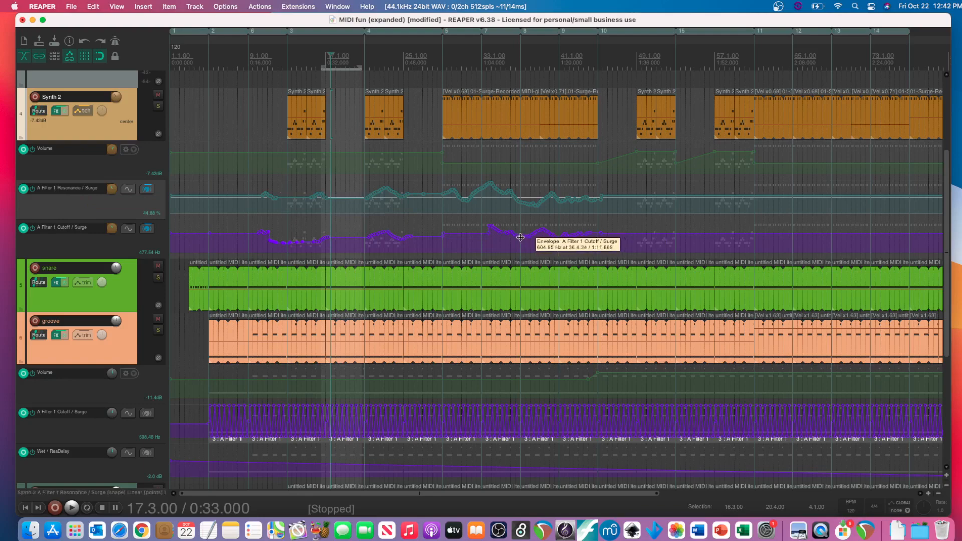
left_click(56, 114)
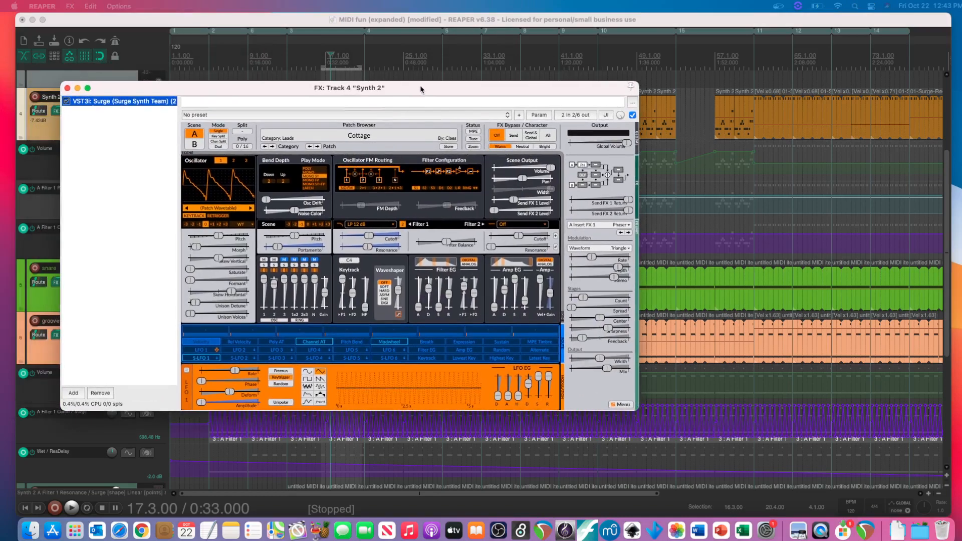
left_click(448, 244)
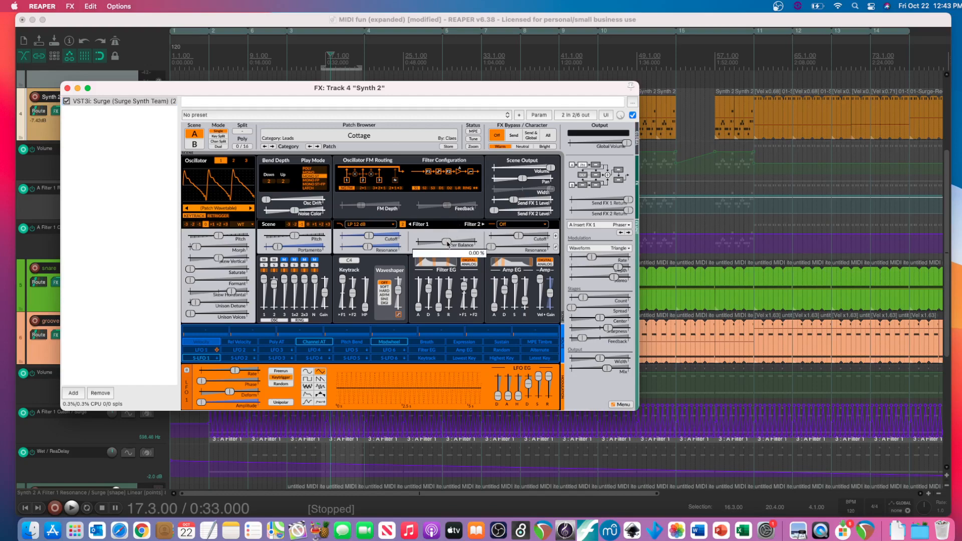
left_click_drag(448, 244, 448, 244)
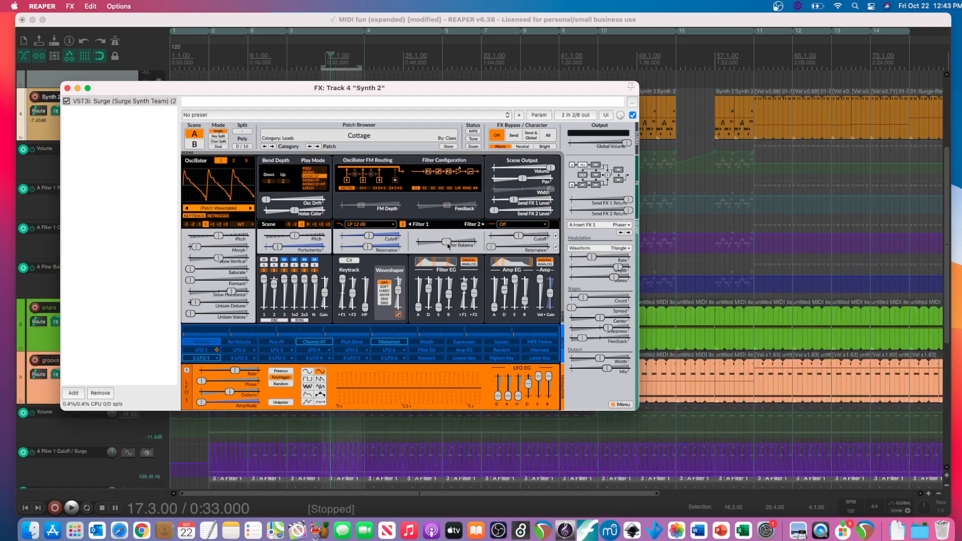
- Examine the MIDI/OSC Learn options for the A Filter Balance parameter, cancel them and close Synth 2's FX window
left_click(546, 117)
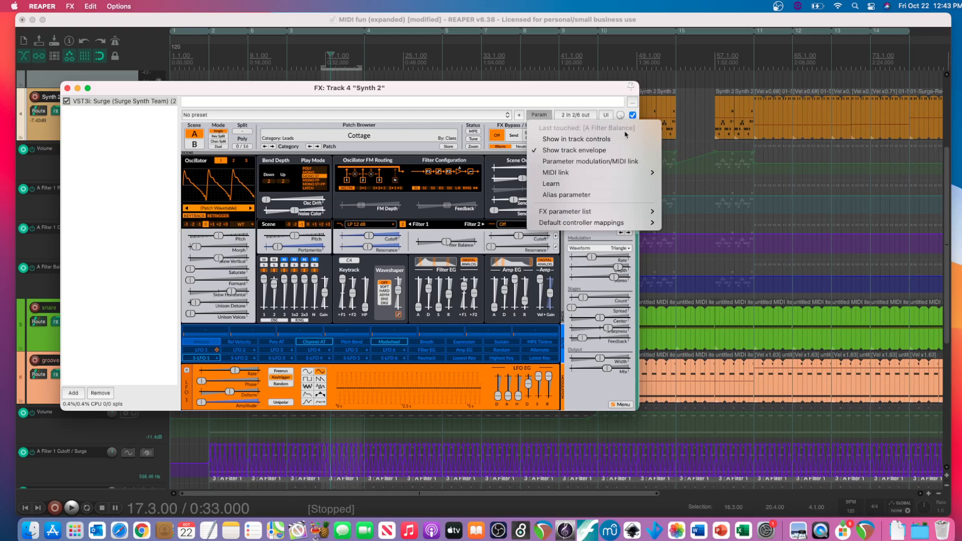
left_click(582, 185)
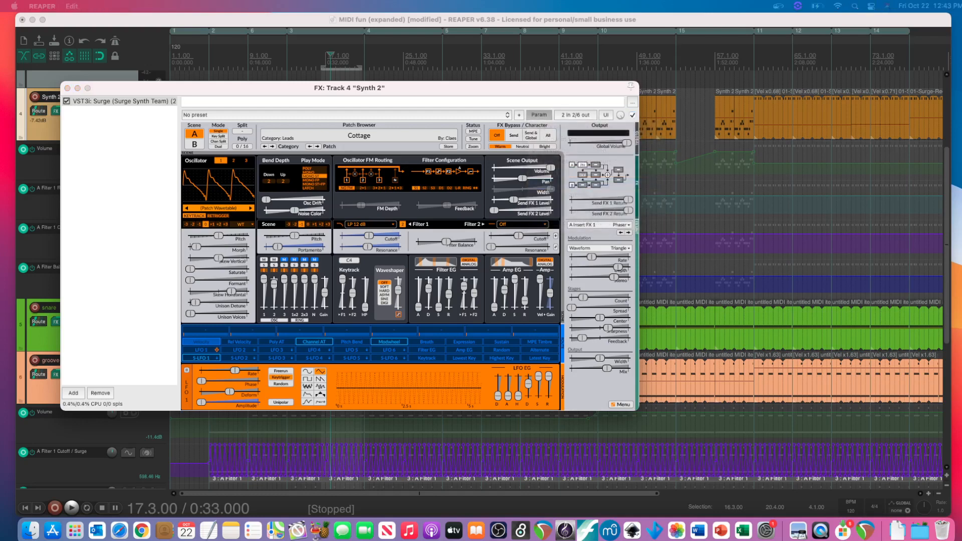
left_click_drag(0, 65, 240, 95)
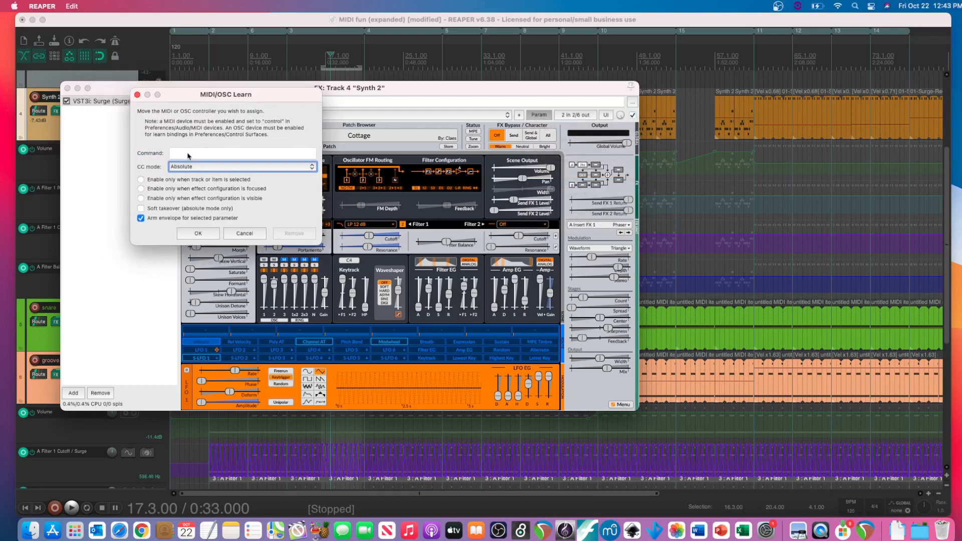
left_click(244, 234)
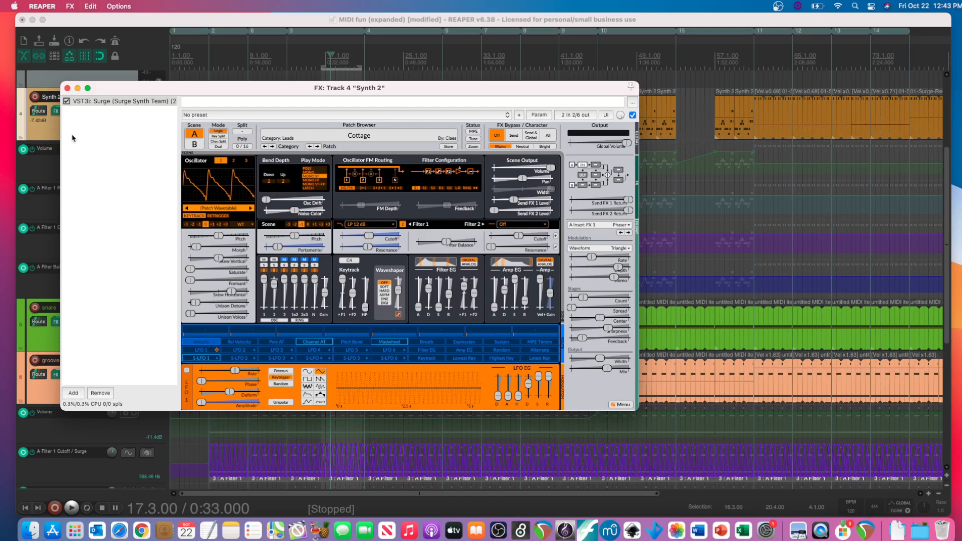
left_click(67, 89)
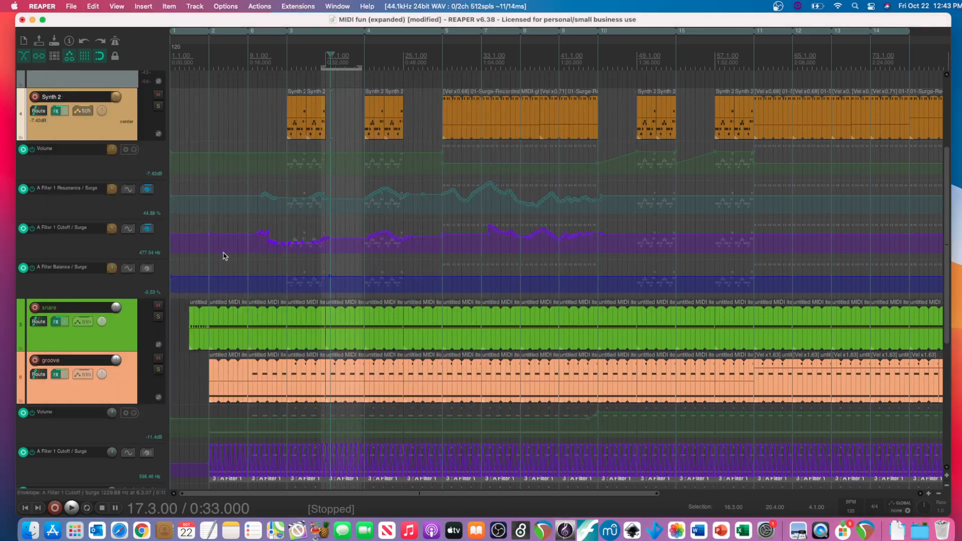
- Survey the Synth 2 items and play the mix briefly from measure 13
scroll(223, 260, "down", 1)
scroll(305, 141, "down", 1)
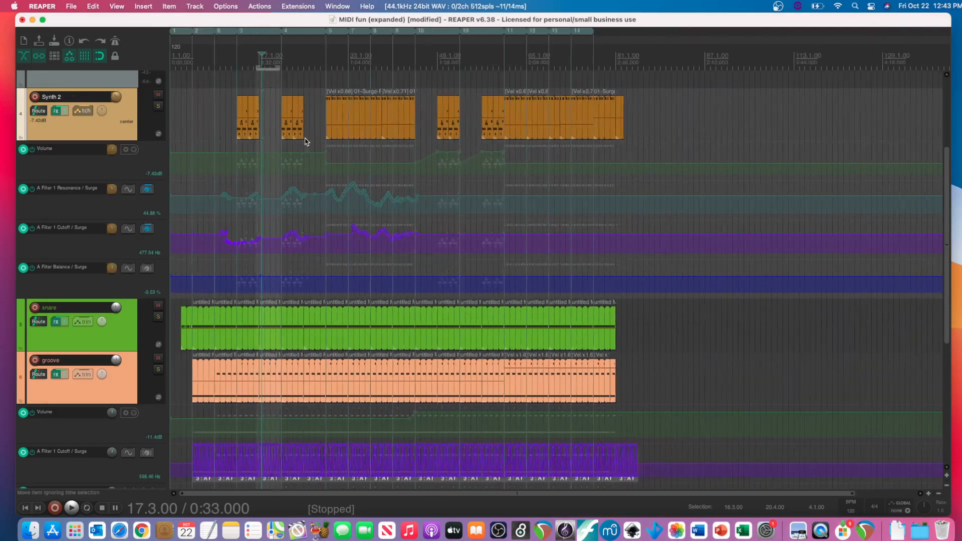
scroll(305, 141, "up", 2)
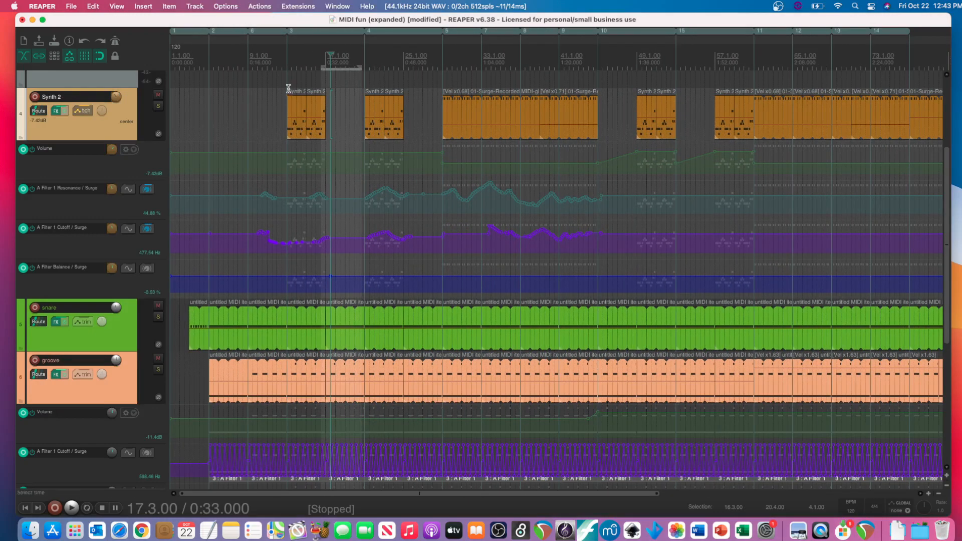
key("space")
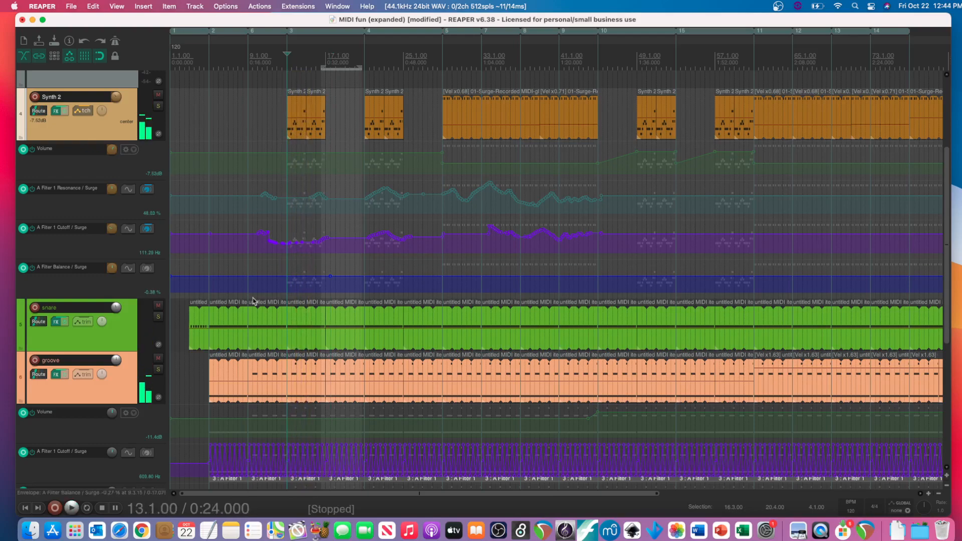
- Play the whole arrangement from the start past measure 81 with the tracks shown at reduced height, and stop playback
scroll(223, 312, "up", 2)
scroll(225, 314, "down", 3)
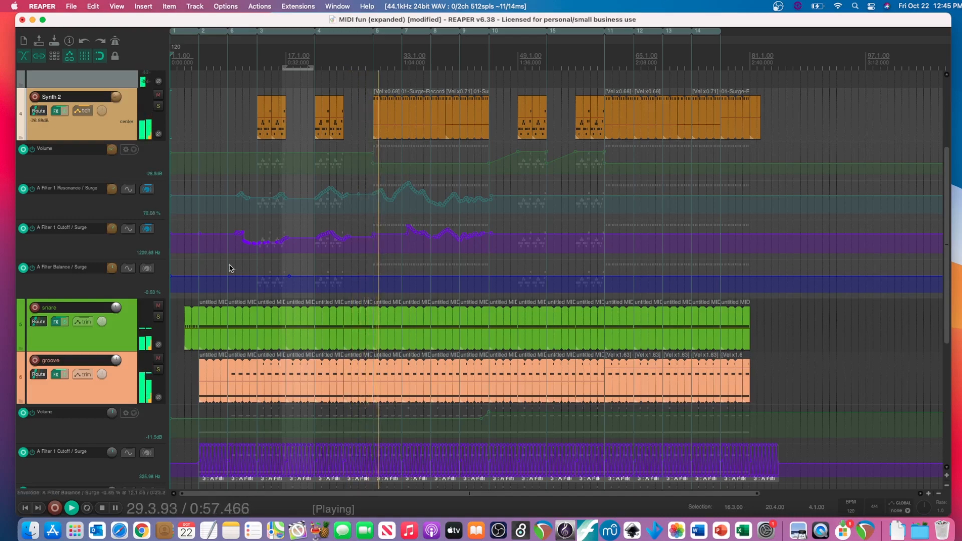
scroll(230, 268, "up", 5)
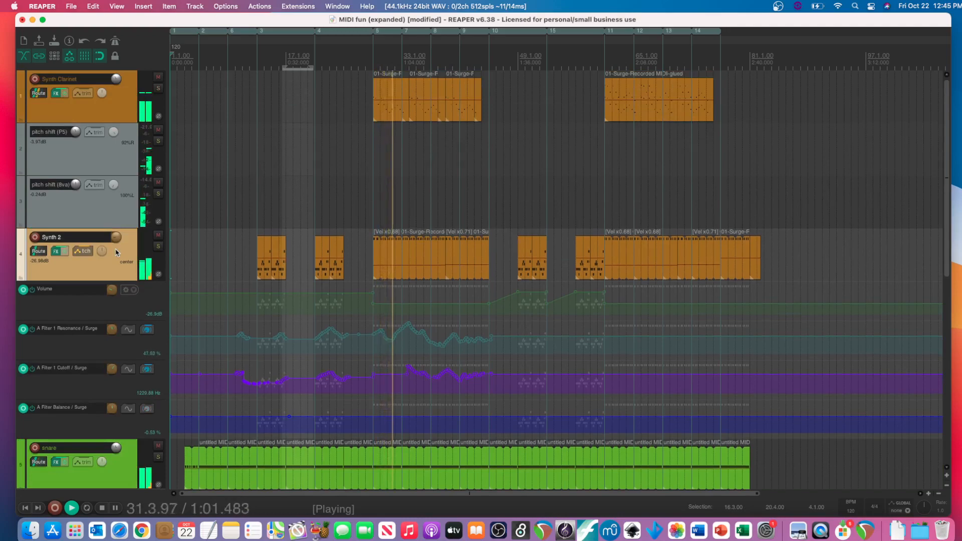
key("super+Down")
key("super+Down")
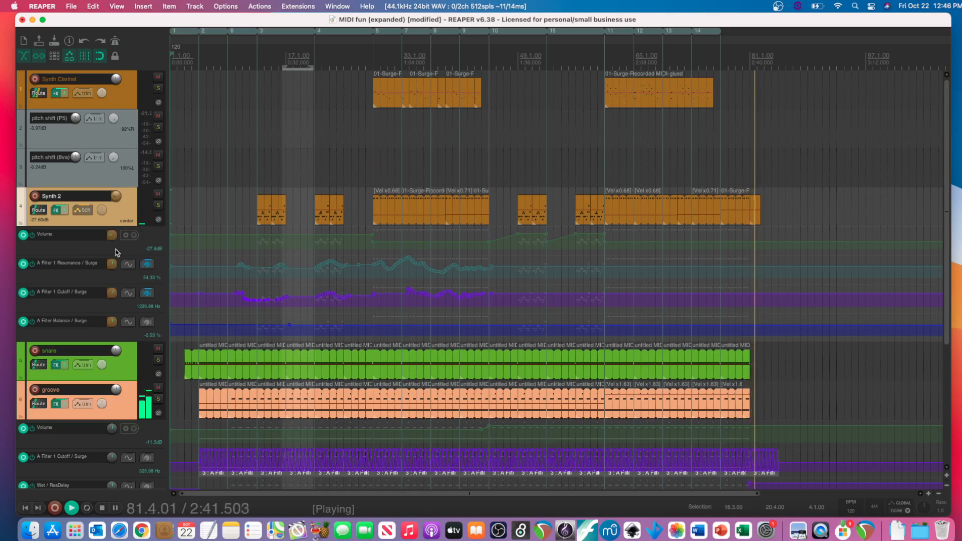
key("space")
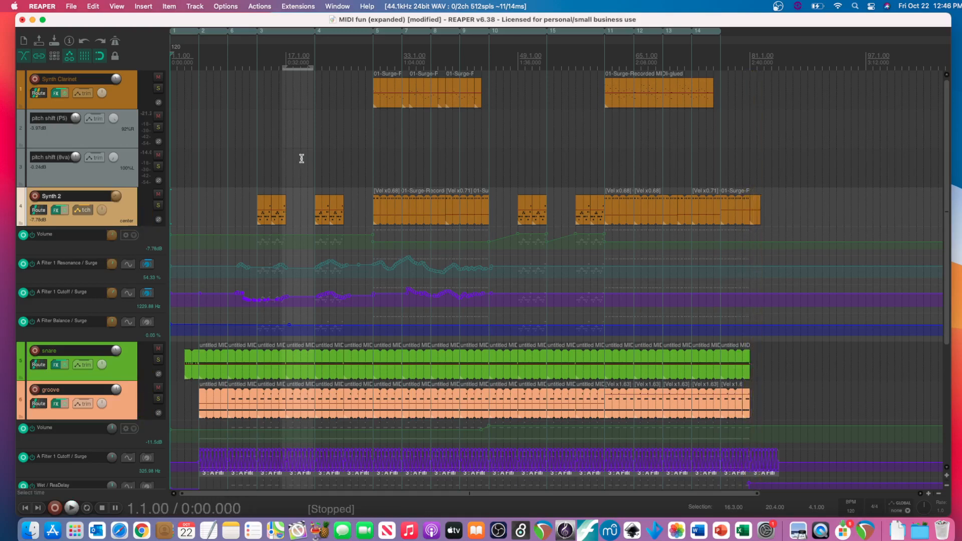
- Place the edit cursor at measure 81 on the Synth Clarinet track
scroll(365, 176, "right", 3)
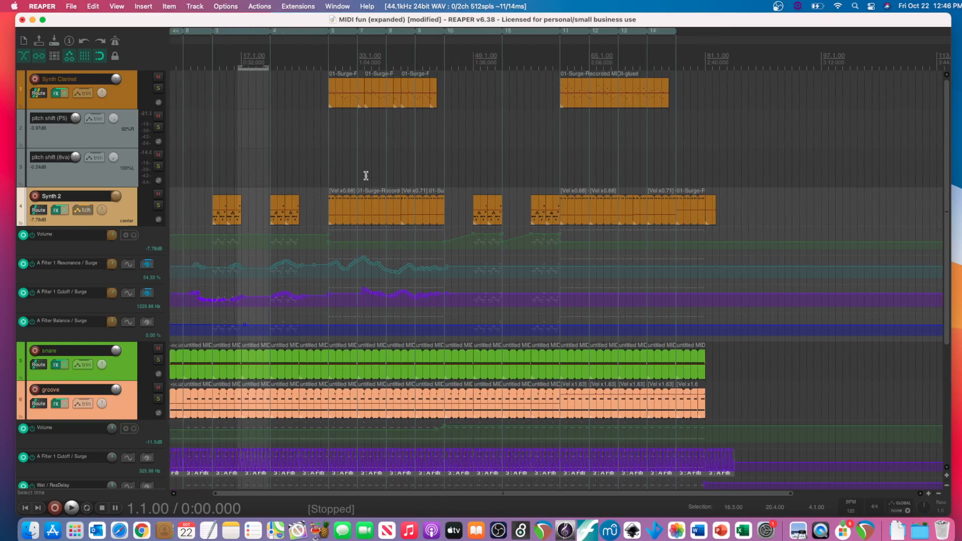
scroll(366, 175, "right", 3)
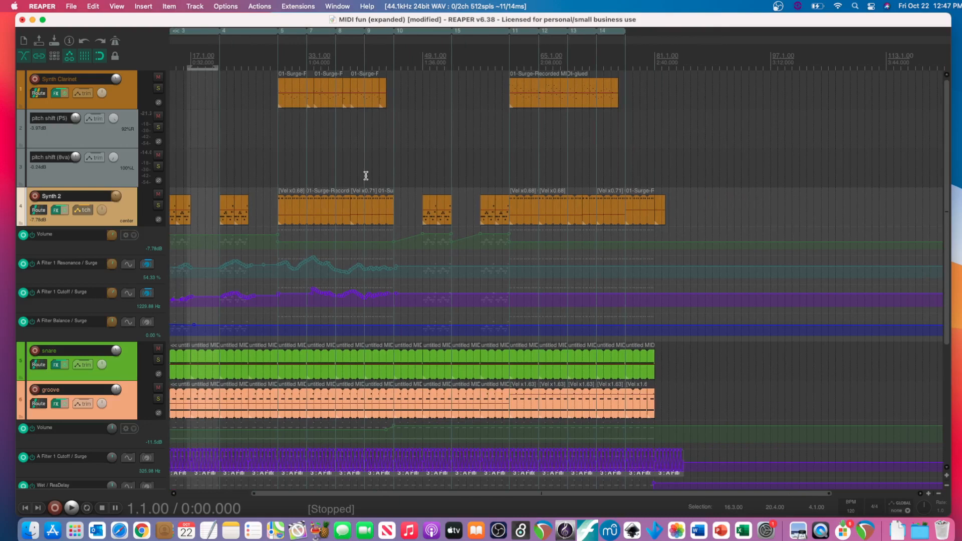
left_click(651, 78)
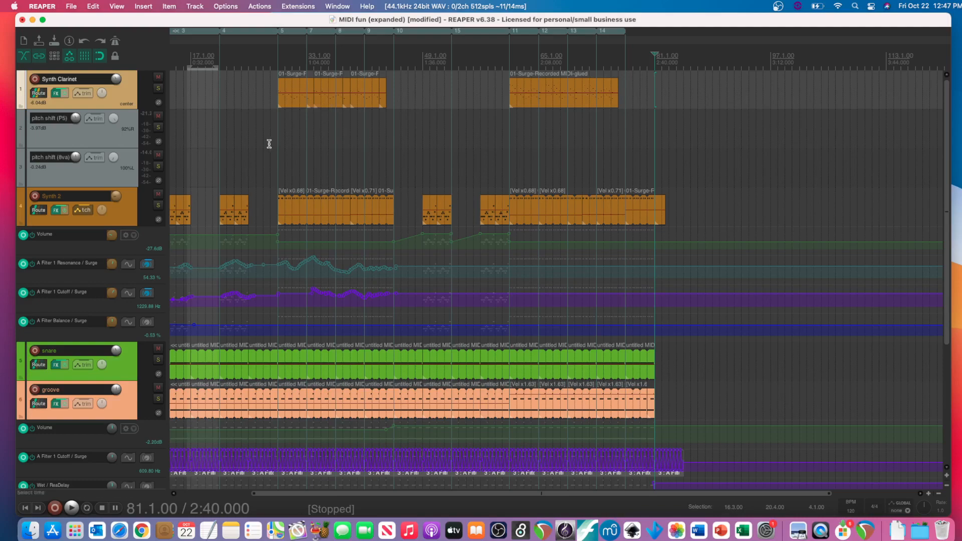
- Survey Synth 2's volume, filter resonance, cutoff and balance envelopes along the timeline together with the tracks below
scroll(270, 144, "up", 4)
scroll(269, 144, "left", 12)
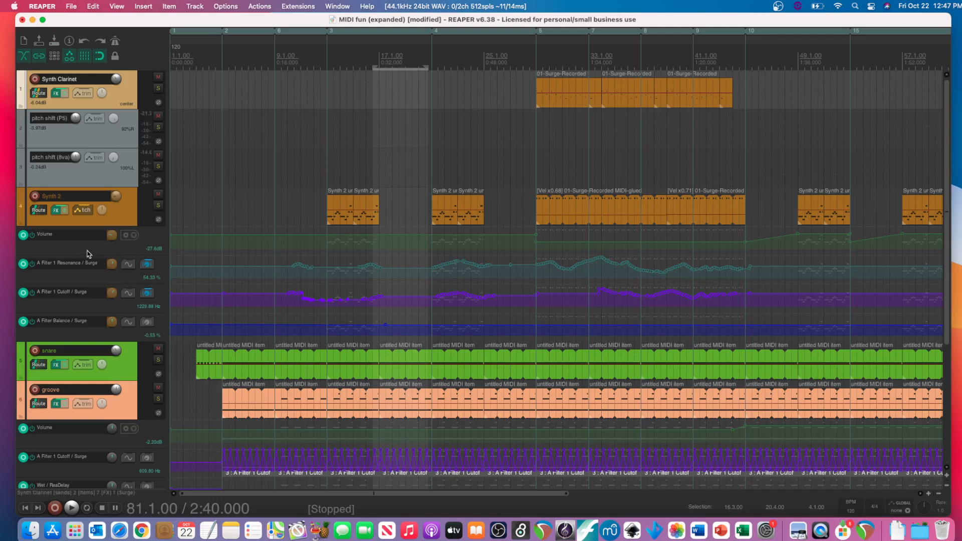
scroll(89, 255, "down", 1)
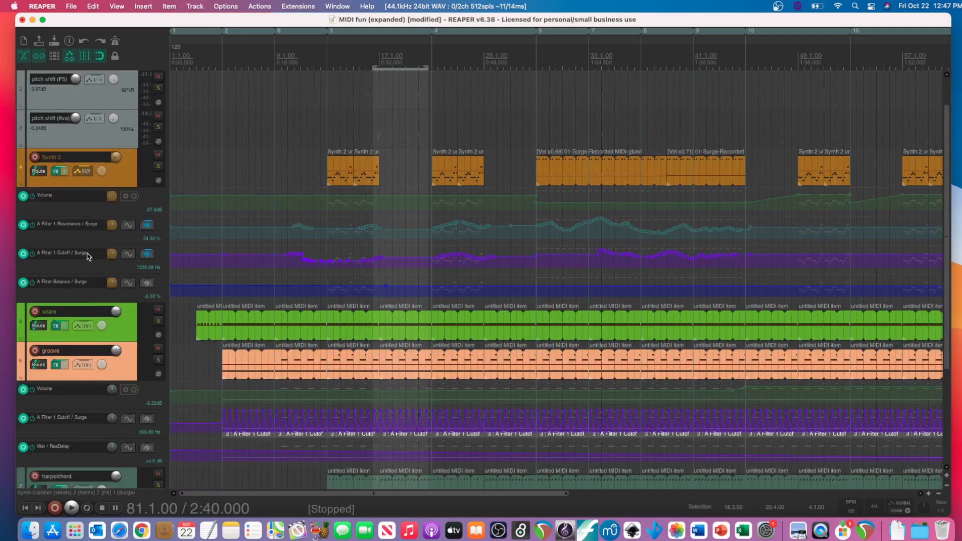
scroll(251, 283, "right", 3)
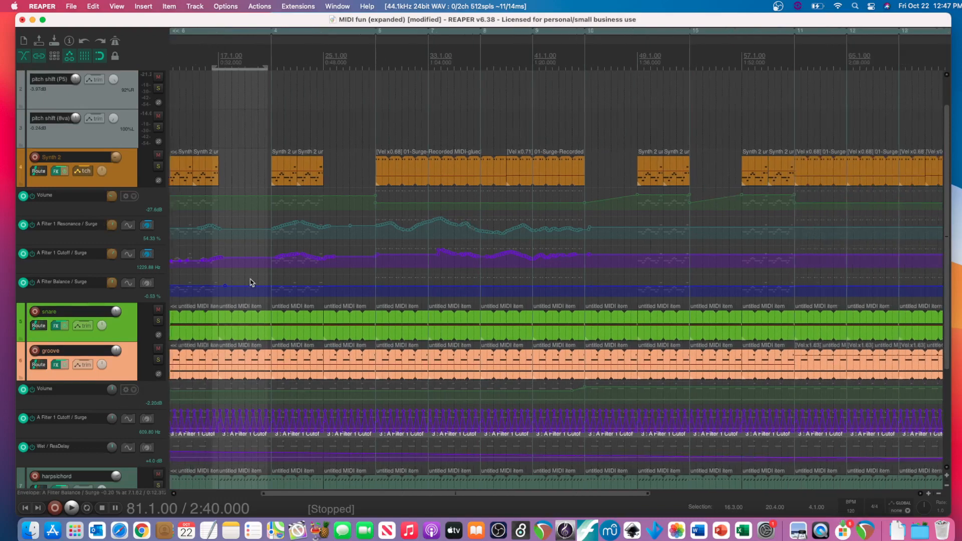
scroll(250, 284, "right", 9)
scroll(251, 283, "left", 12)
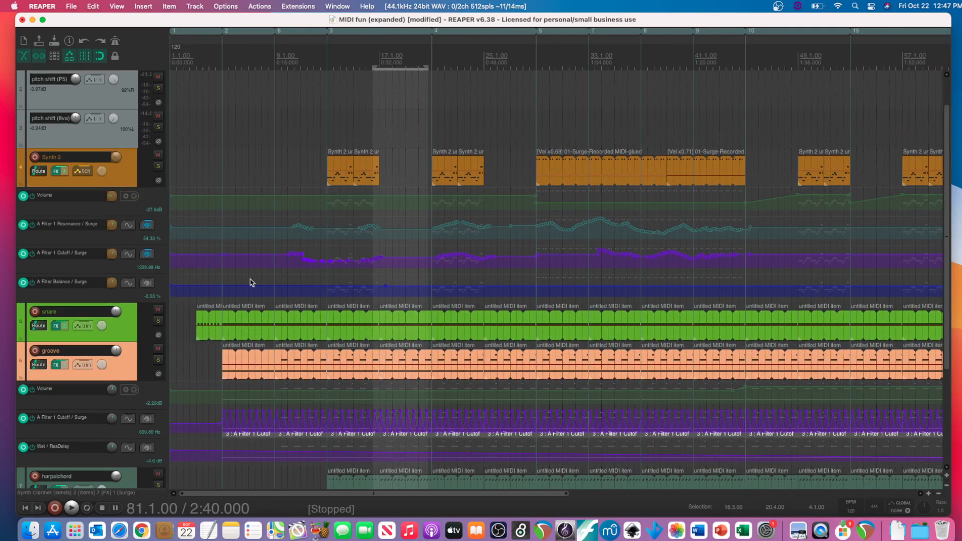
scroll(297, 286, "right", 8)
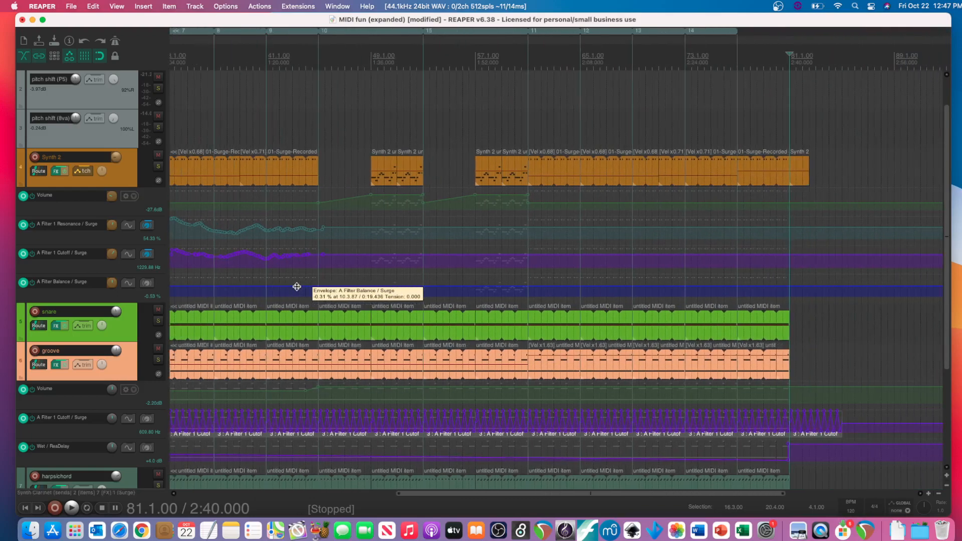
right_click(383, 287)
left_click(433, 135)
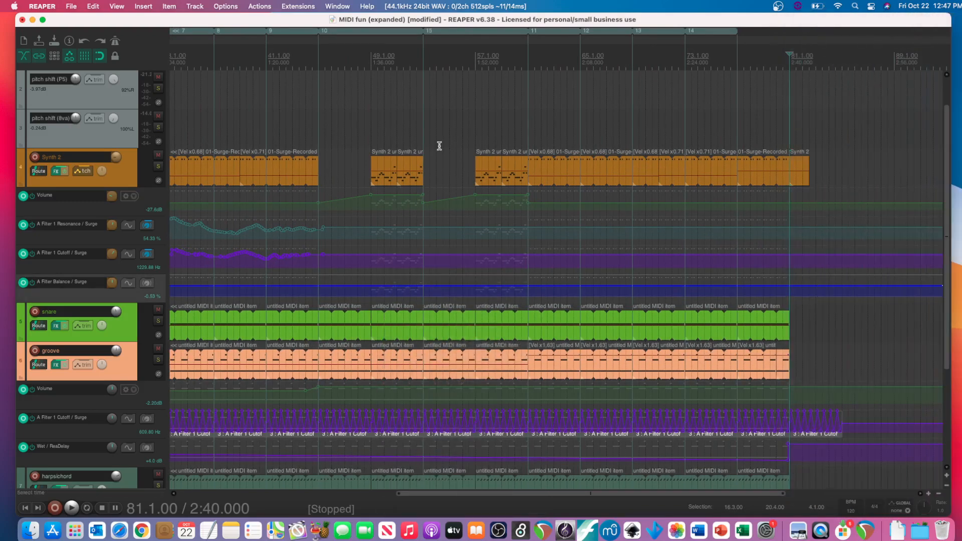
scroll(438, 147, "left", 3)
scroll(303, 306, "left", 2)
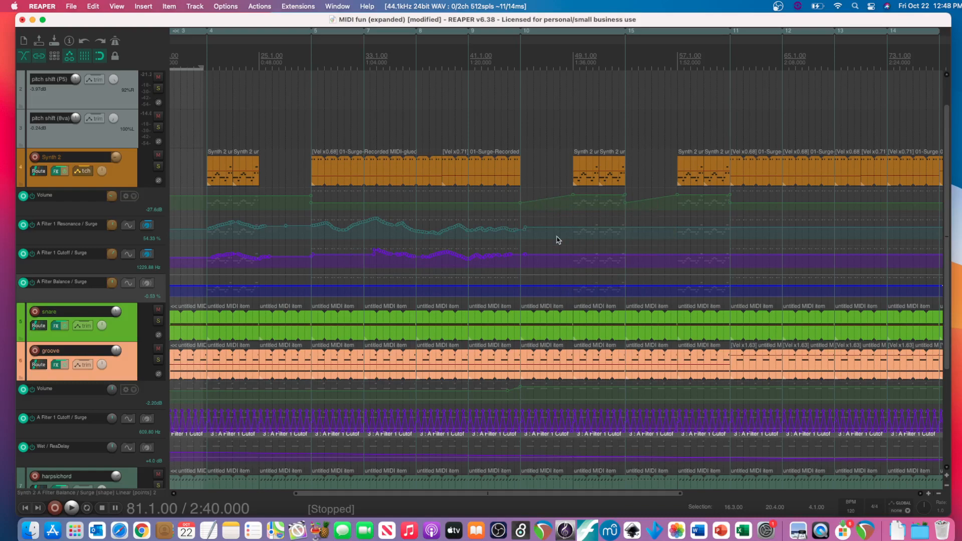
scroll(558, 240, "right", 6)
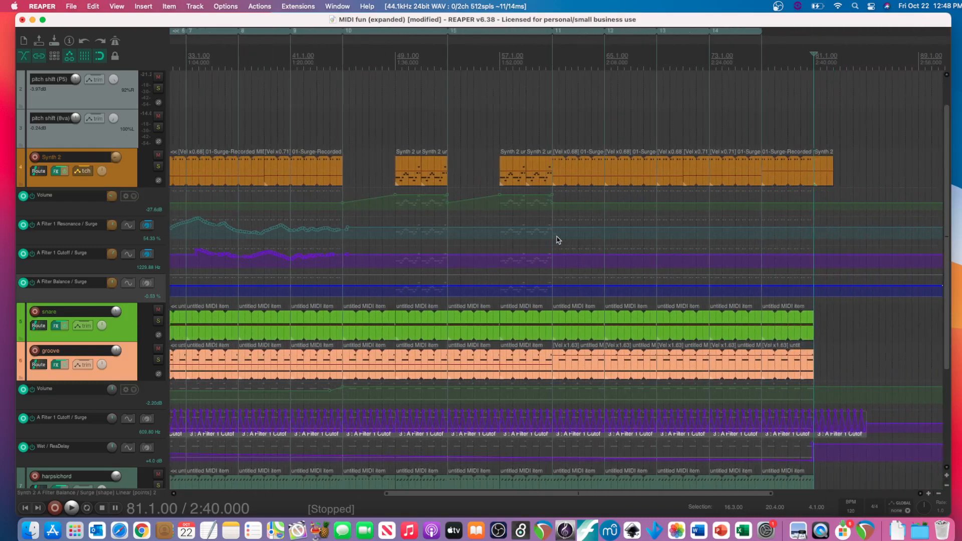